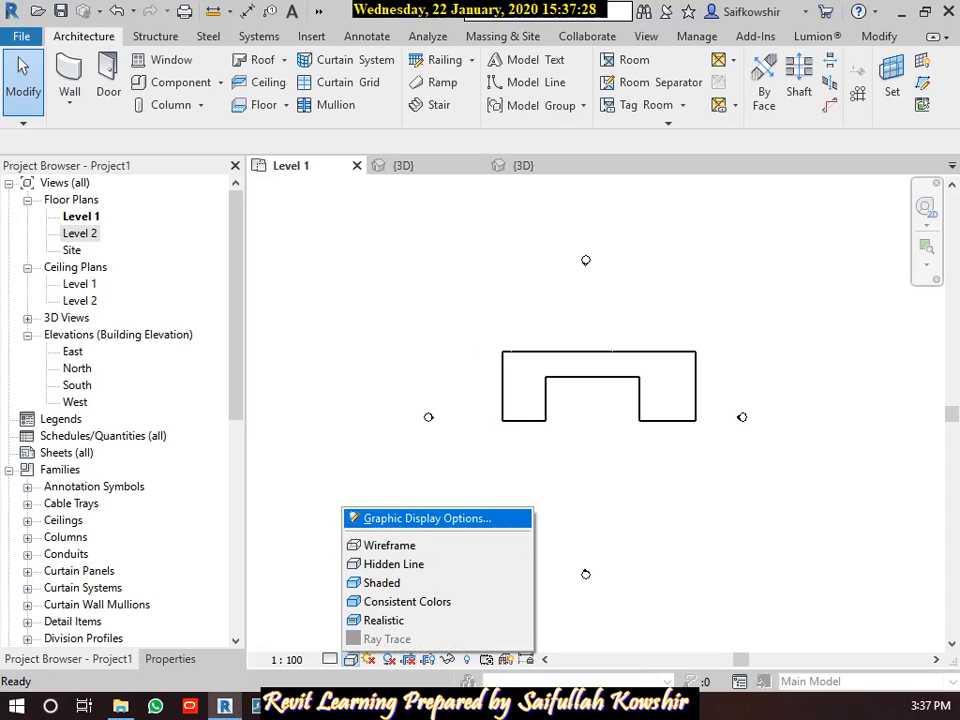
Step: Set the Level 1 floor plan's model display style to Shaded in the Graphic Display Options
{"action": "key", "text": "Escape"}
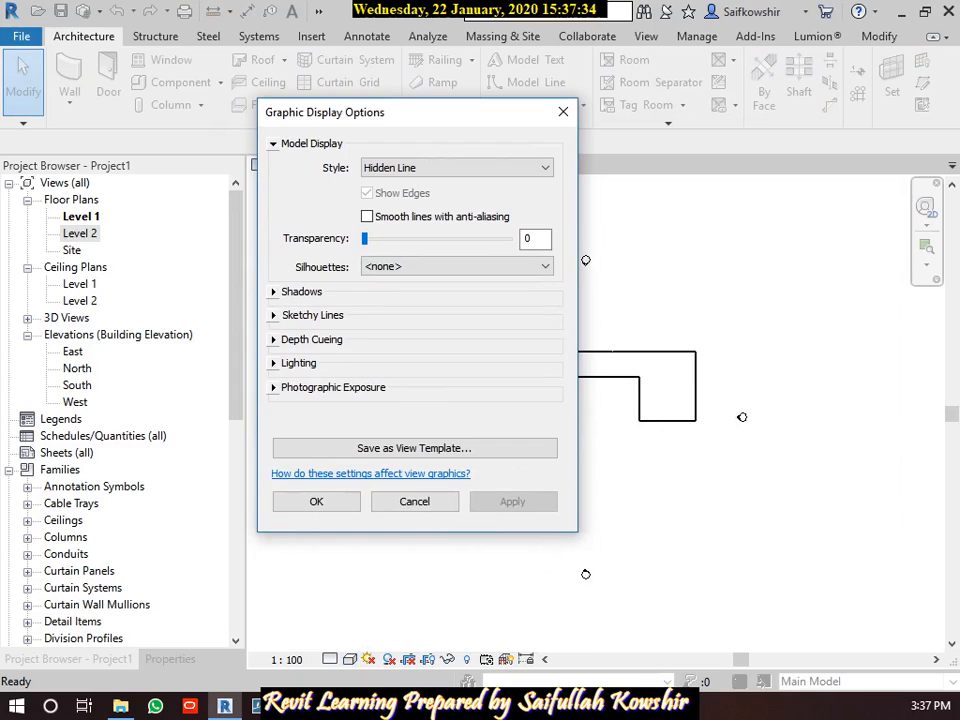
{"action": "left_click", "coordinate": [311, 339]}
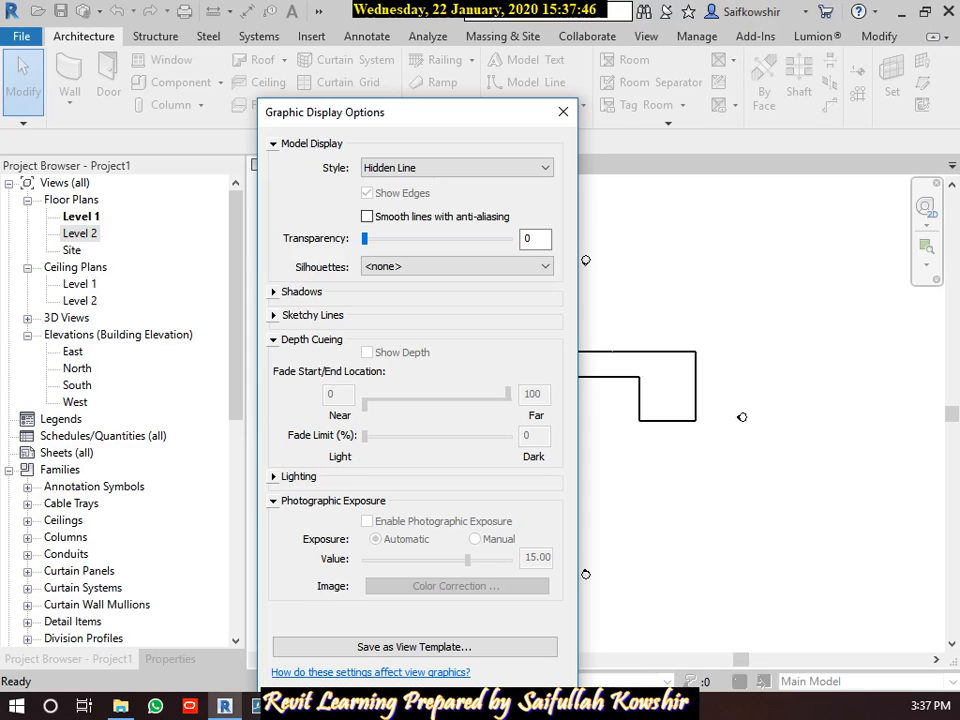
{"action": "left_click", "coordinate": [457, 168]}
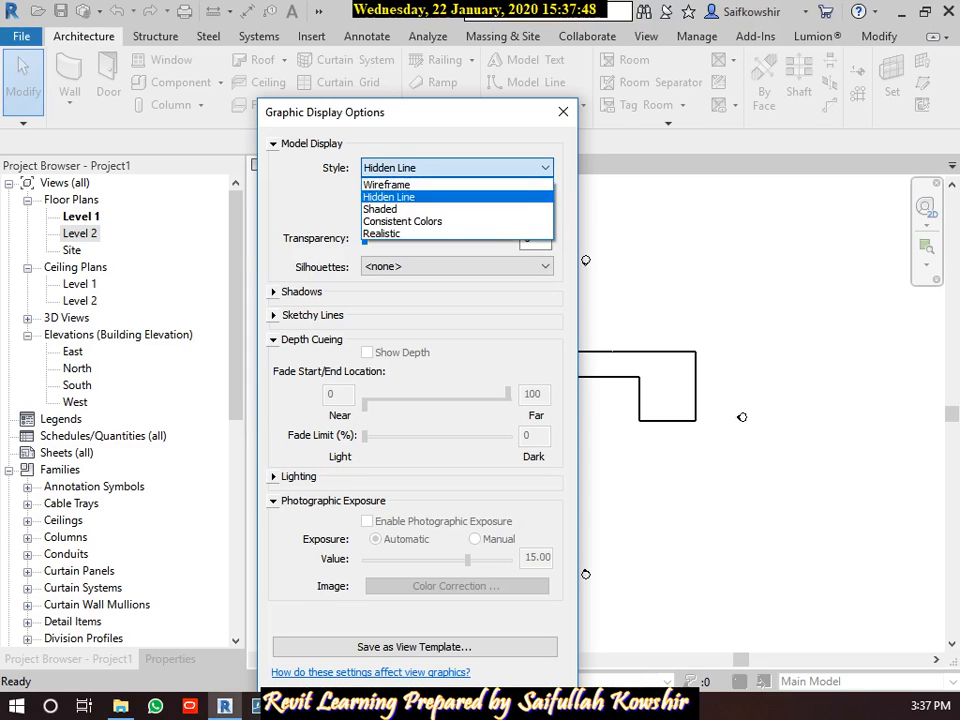
{"action": "left_click", "coordinate": [457, 168]}
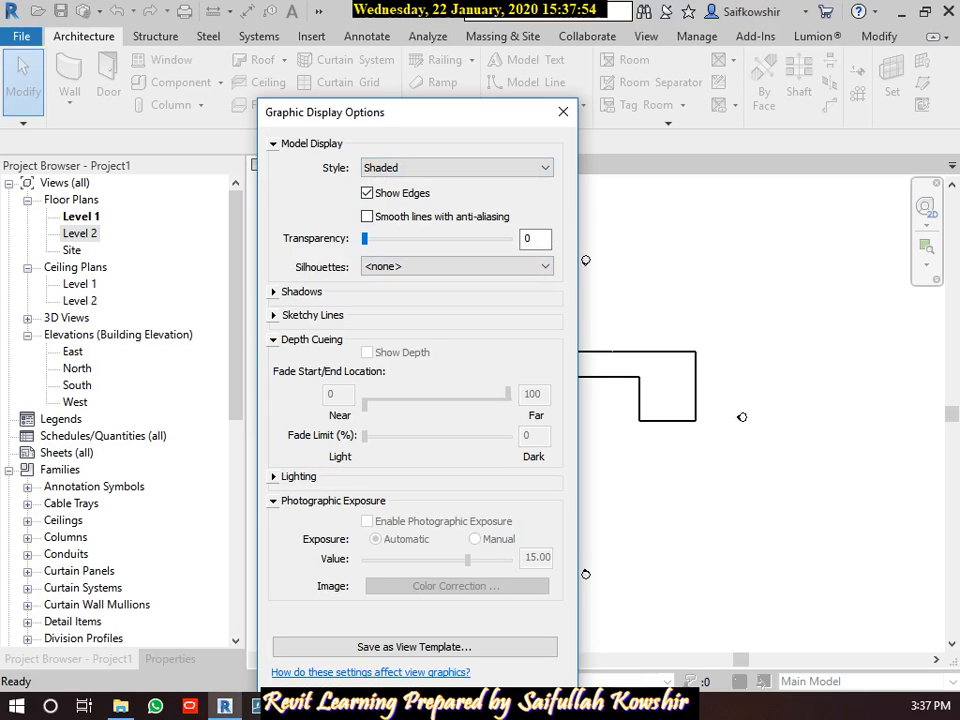
{"action": "left_click_drag", "start_coordinate": [320, 112], "coordinate": [276, 14]}
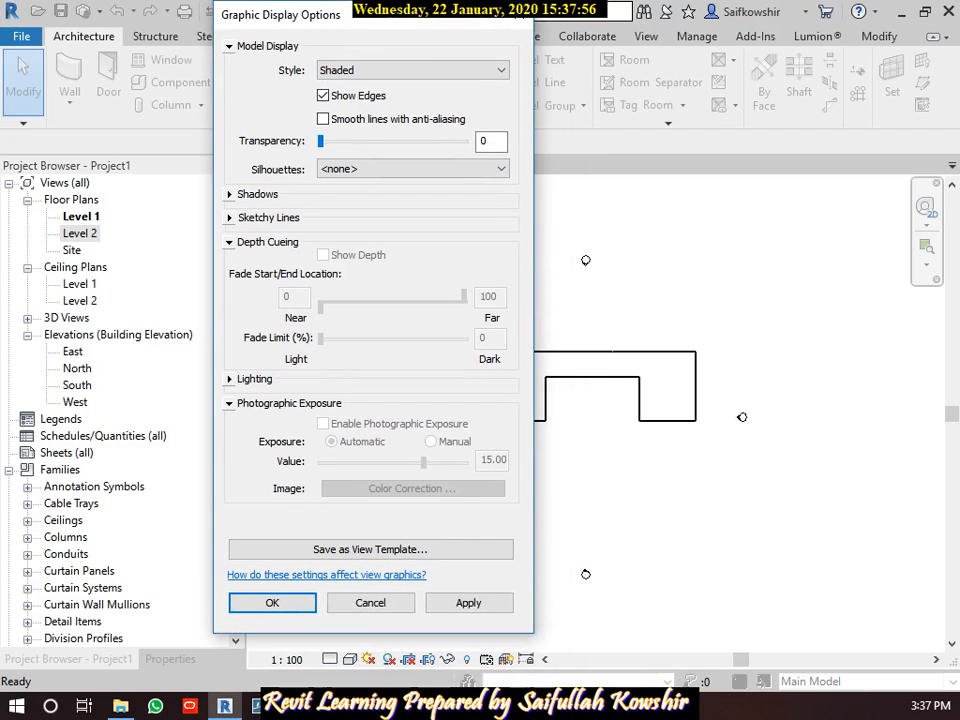
{"action": "left_click", "coordinate": [272, 603]}
Step: Review the depth clipping options of the Level 1 floor plan without changing them
{"action": "scroll", "coordinate": [587, 414], "scroll_direction": "down", "scroll_amount": 3}
{"action": "scroll", "coordinate": [583, 440], "scroll_direction": "up", "scroll_amount": 2}
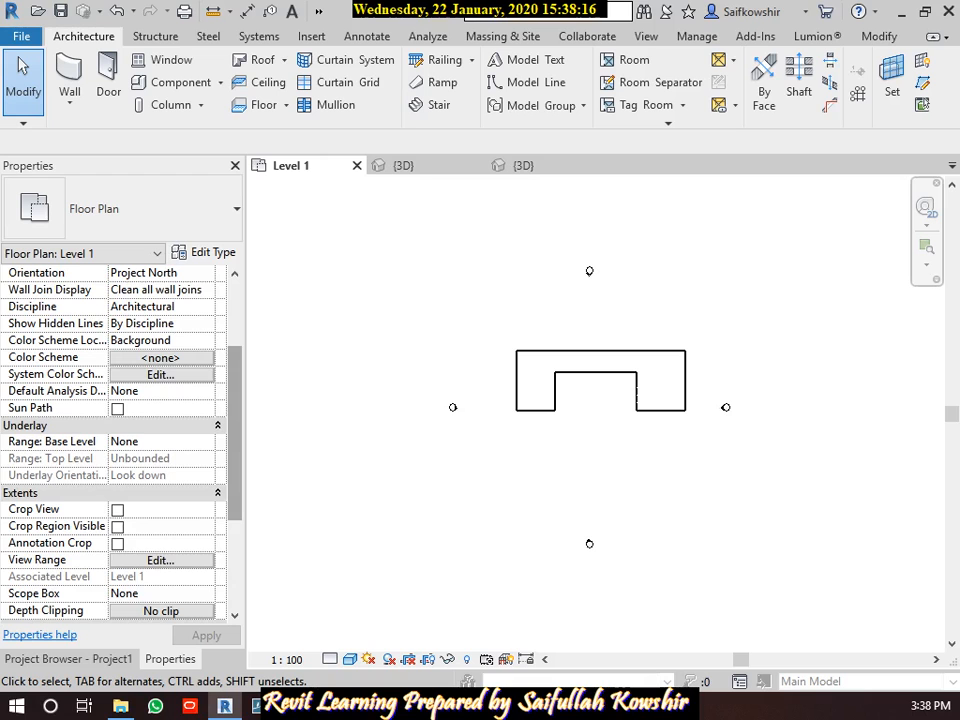
{"action": "scroll", "coordinate": [115, 440], "scroll_direction": "down", "scroll_amount": 2}
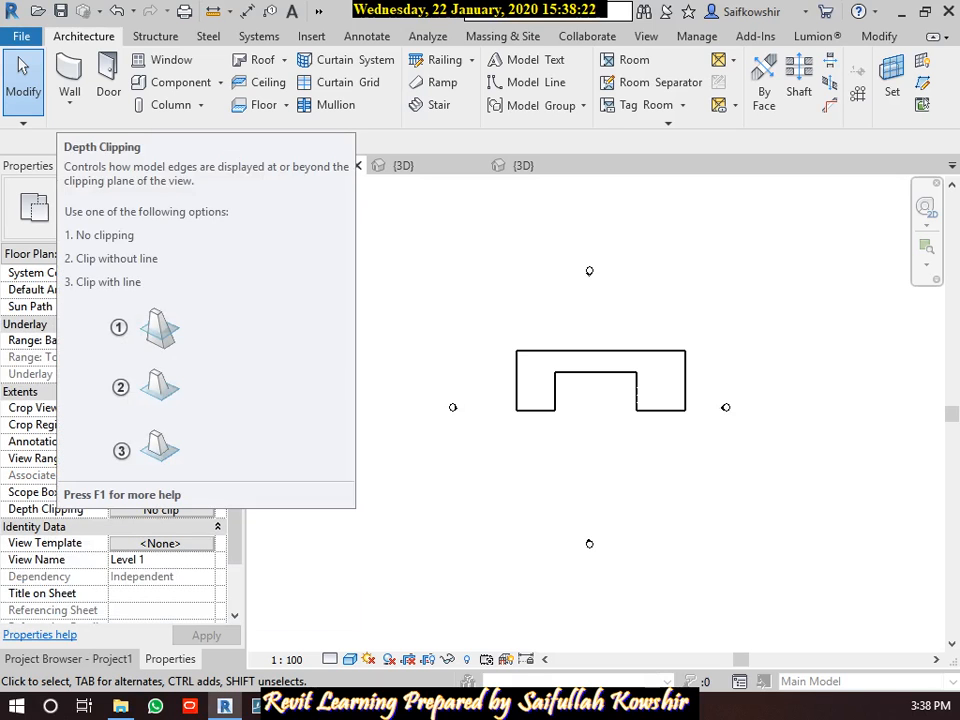
{"action": "left_click", "coordinate": [161, 510]}
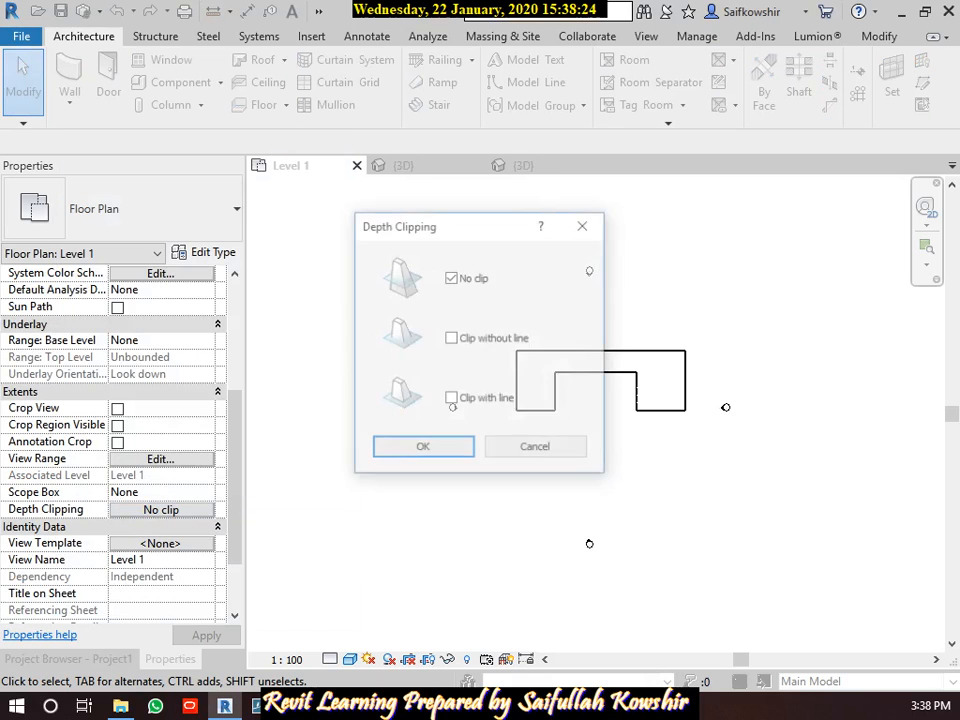
{"action": "left_click_drag", "start_coordinate": [489, 221], "coordinate": [397, 153]}
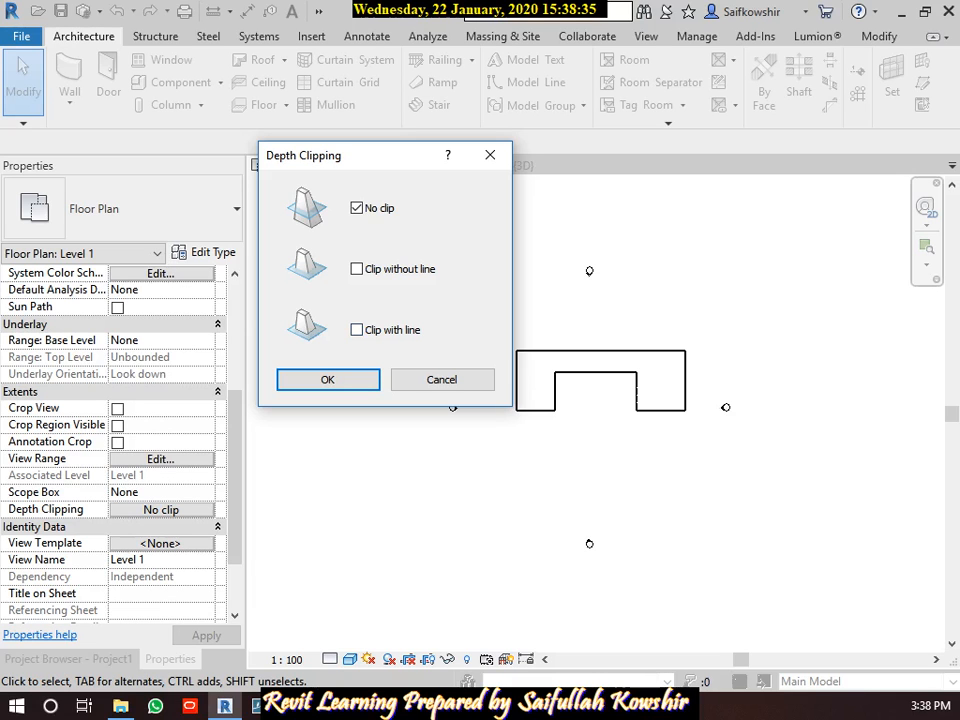
{"action": "left_click", "coordinate": [442, 380]}
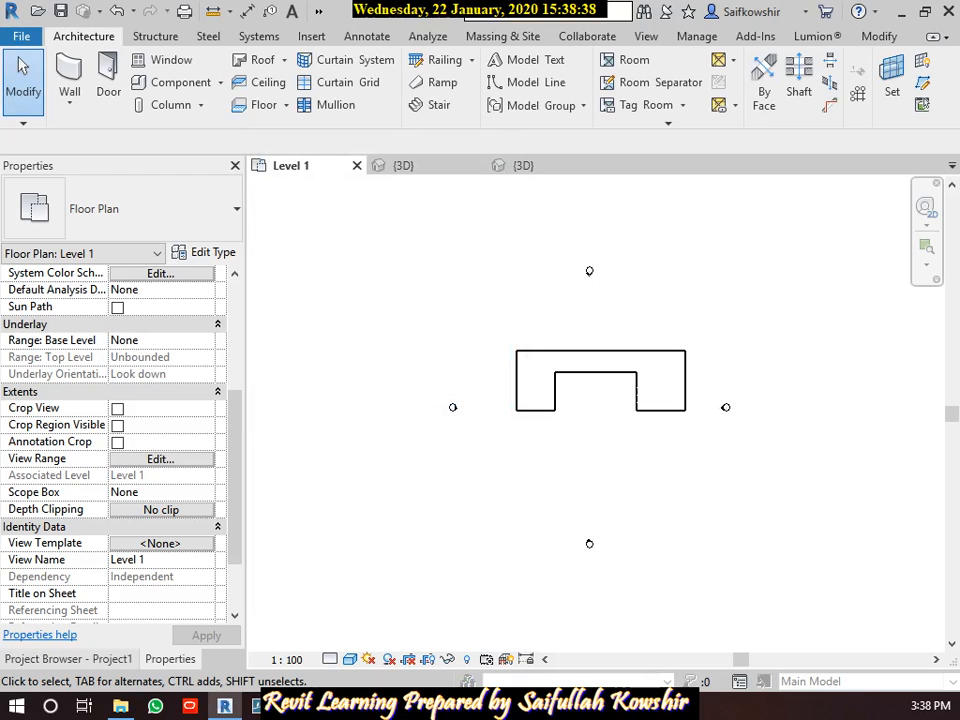
Step: Open the South building elevation view
{"action": "left_click", "coordinate": [68, 659]}
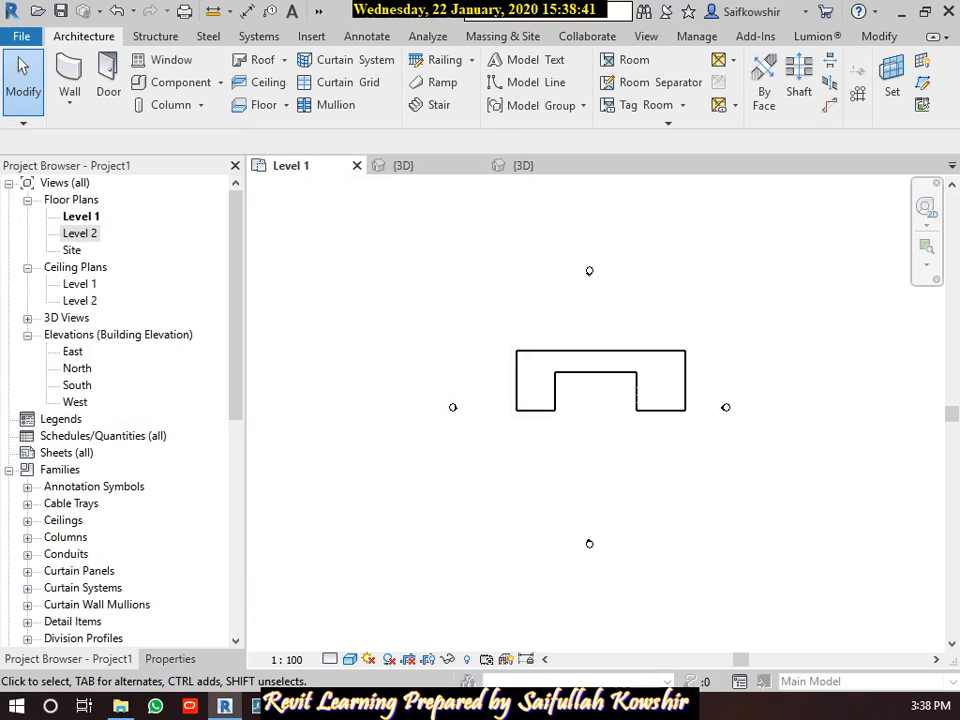
{"action": "left_click", "coordinate": [73, 352]}
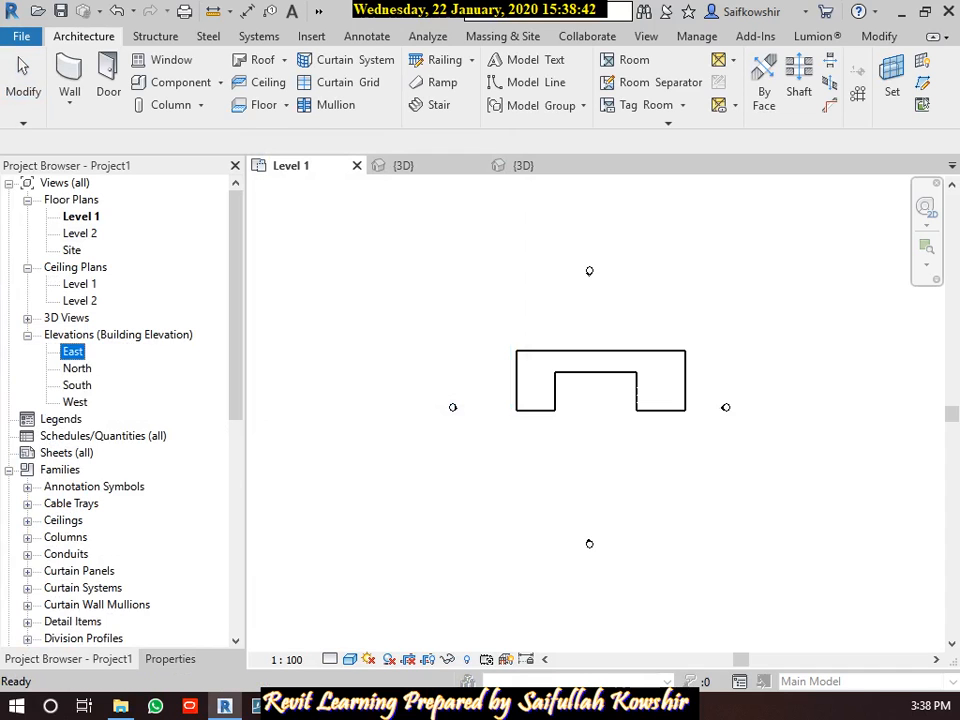
{"action": "double_click", "coordinate": [77, 385]}
{"action": "scroll", "coordinate": [617, 475], "scroll_direction": "down", "scroll_amount": 2}
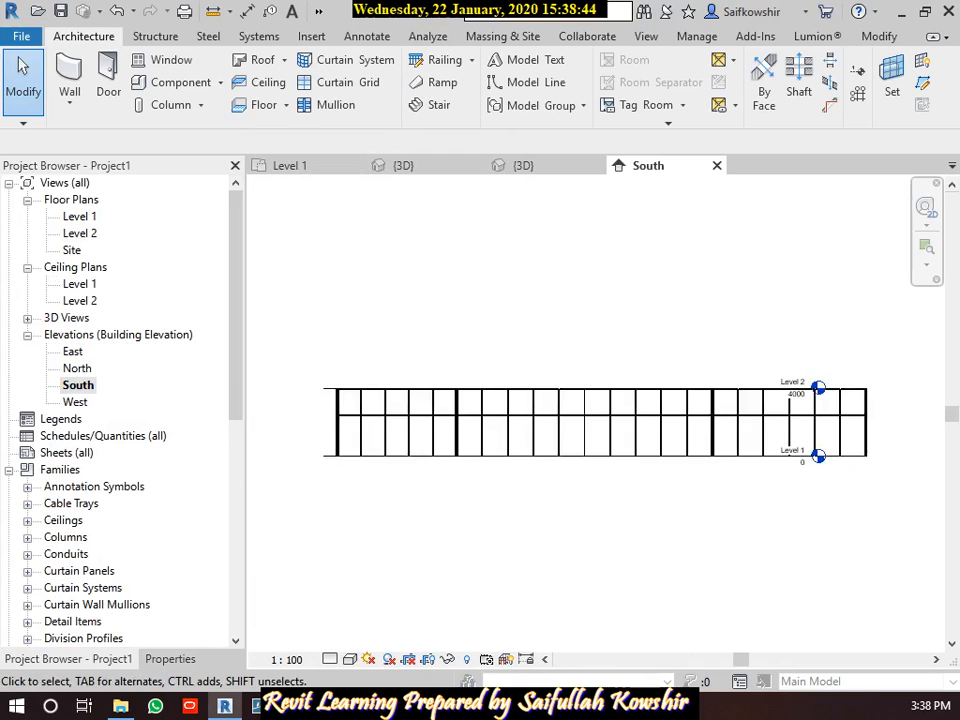
{"action": "middle_click_drag", "start_coordinate": [617, 475], "coordinate": [595, 428]}
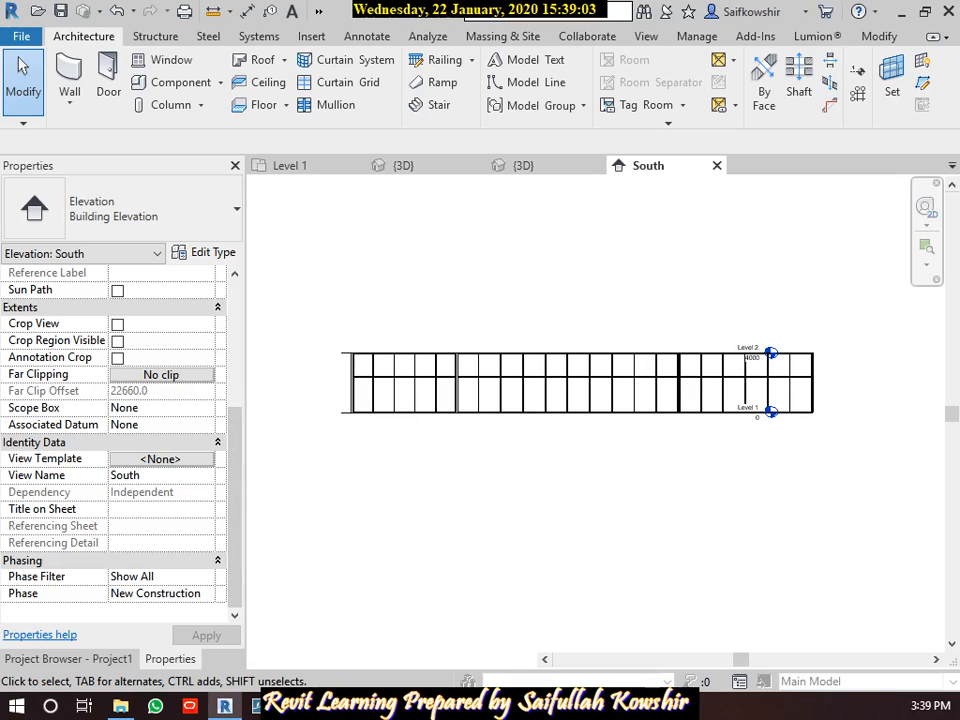
Step: Set the South elevation's far clipping to Clip with line
{"action": "left_click_drag", "start_coordinate": [917, 103], "coordinate": [438, 101]}
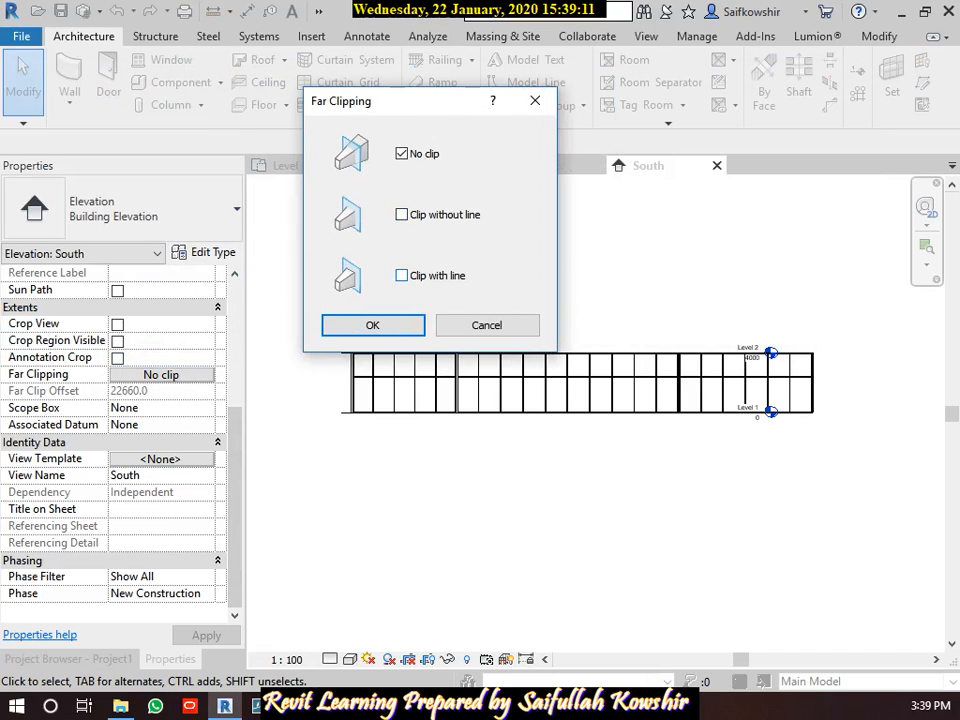
{"action": "left_click", "coordinate": [401, 275]}
{"action": "left_click", "coordinate": [372, 325]}
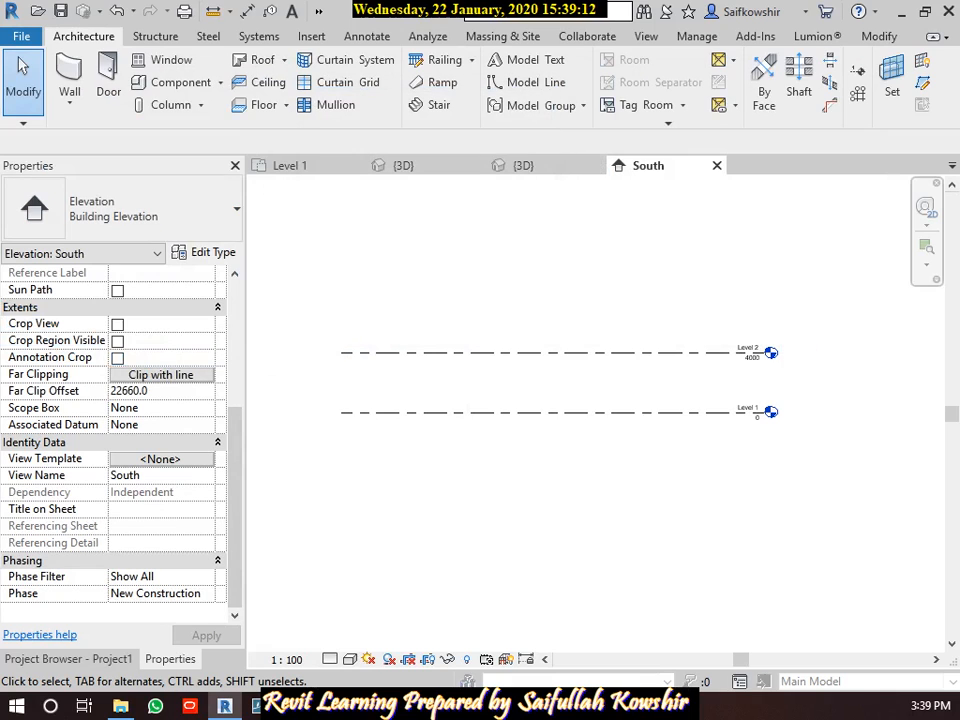
Step: Set the South elevation's far clip offset to 30000
{"action": "left_click", "coordinate": [150, 391]}
{"action": "double_click", "coordinate": [145, 390]}
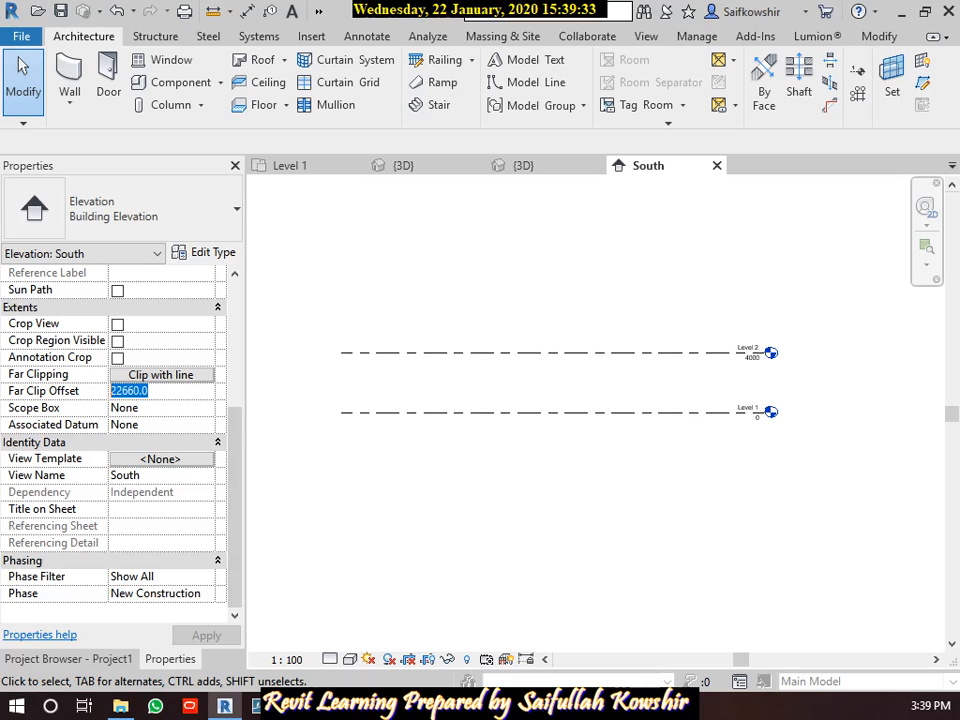
{"action": "left_click", "coordinate": [148, 391]}
{"action": "key", "text": "Return"}
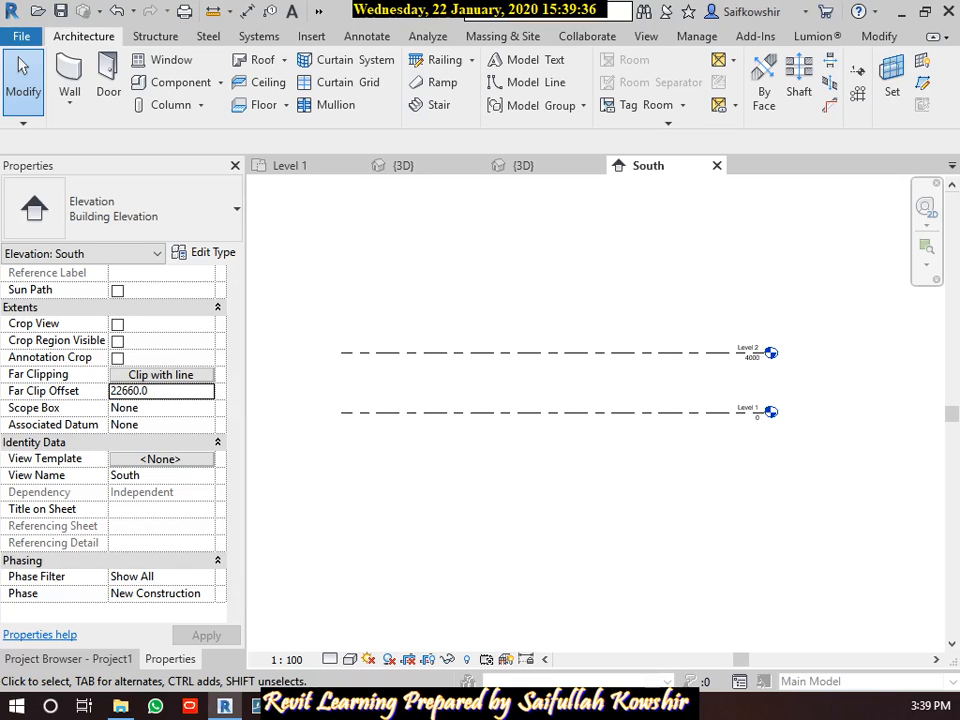
{"action": "double_click", "coordinate": [148, 391]}
{"action": "key", "text": "Return"}
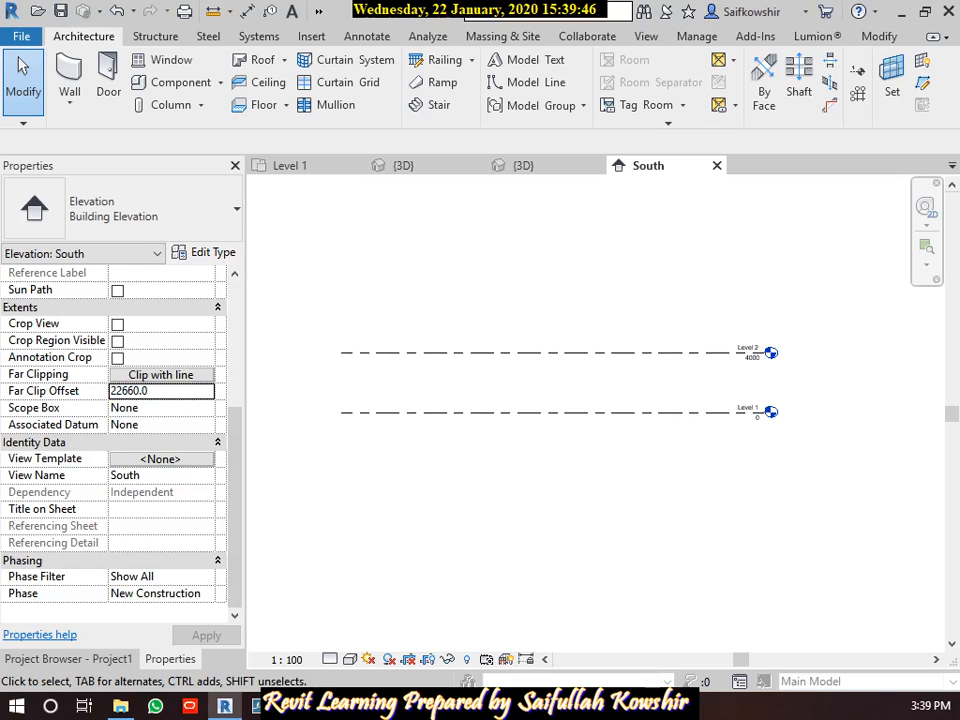
{"action": "left_click", "coordinate": [160, 391]}
{"action": "left_click", "coordinate": [160, 391]}
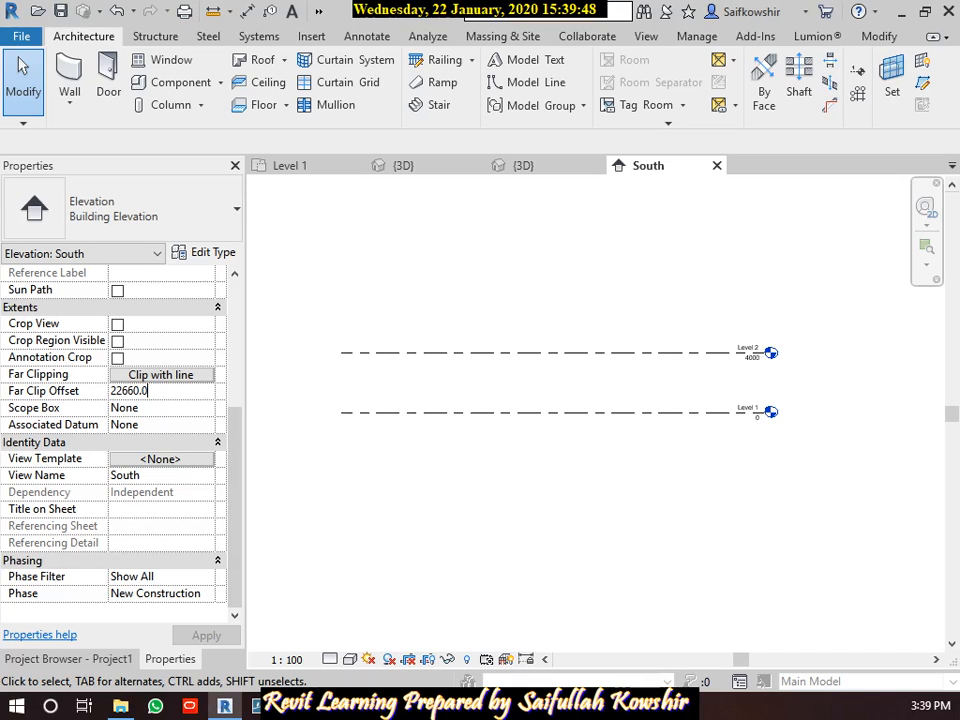
{"action": "key", "text": "BackSpace"}
{"action": "key", "text": "BackSpace"}
{"action": "key", "text": "BackSpace"}
{"action": "key", "text": "BackSpace"}
{"action": "key", "text": "BackSpace"}
{"action": "key", "text": "BackSpace"}
{"action": "key", "text": "BackSpace"}
{"action": "type", "text": "30000"}
{"action": "key", "text": "Return"}
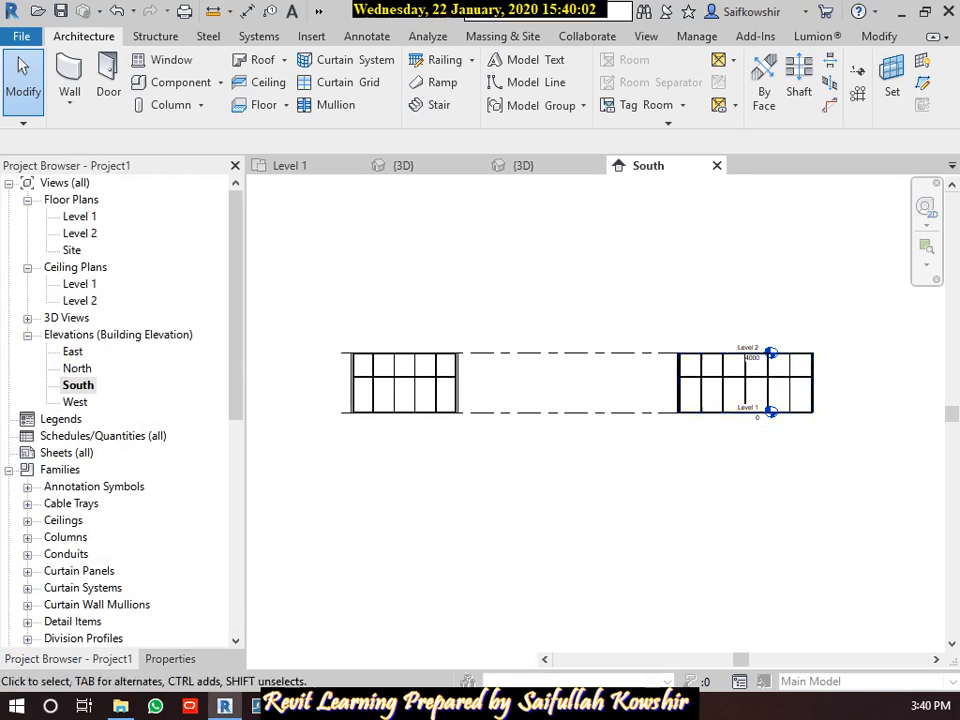
Step: Open the Level 1 floor plan and bring the South elevation marker into close view
{"action": "double_click", "coordinate": [80, 216]}
{"action": "scroll", "coordinate": [619, 437], "scroll_direction": "down", "scroll_amount": 1}
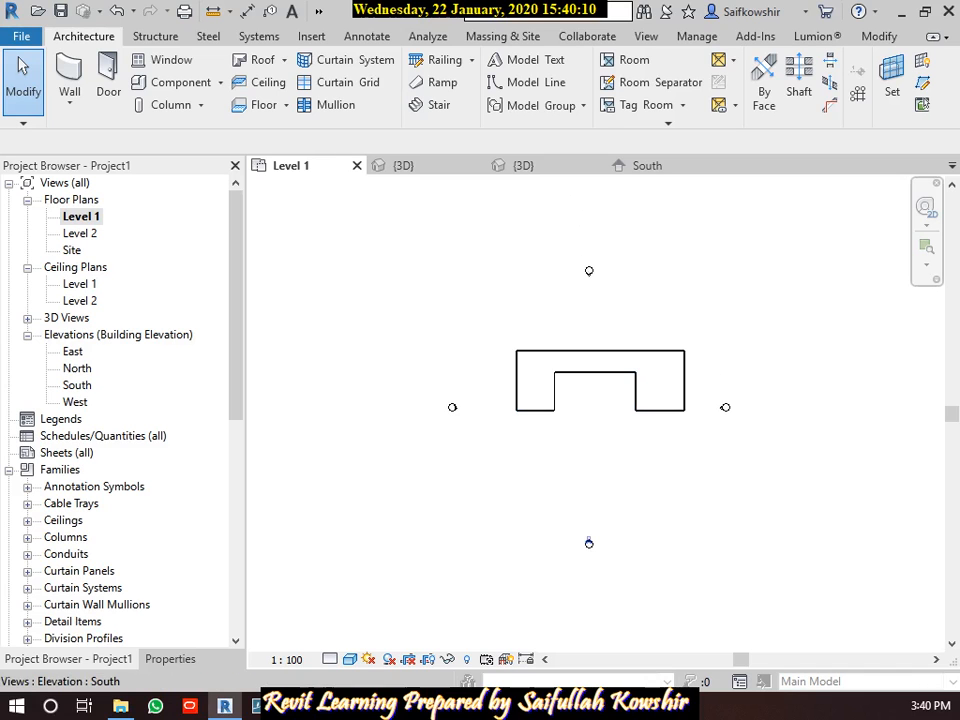
{"action": "scroll", "coordinate": [580, 531], "scroll_direction": "up", "scroll_amount": 5}
{"action": "middle_click_drag", "start_coordinate": [668, 634], "coordinate": [599, 498]}
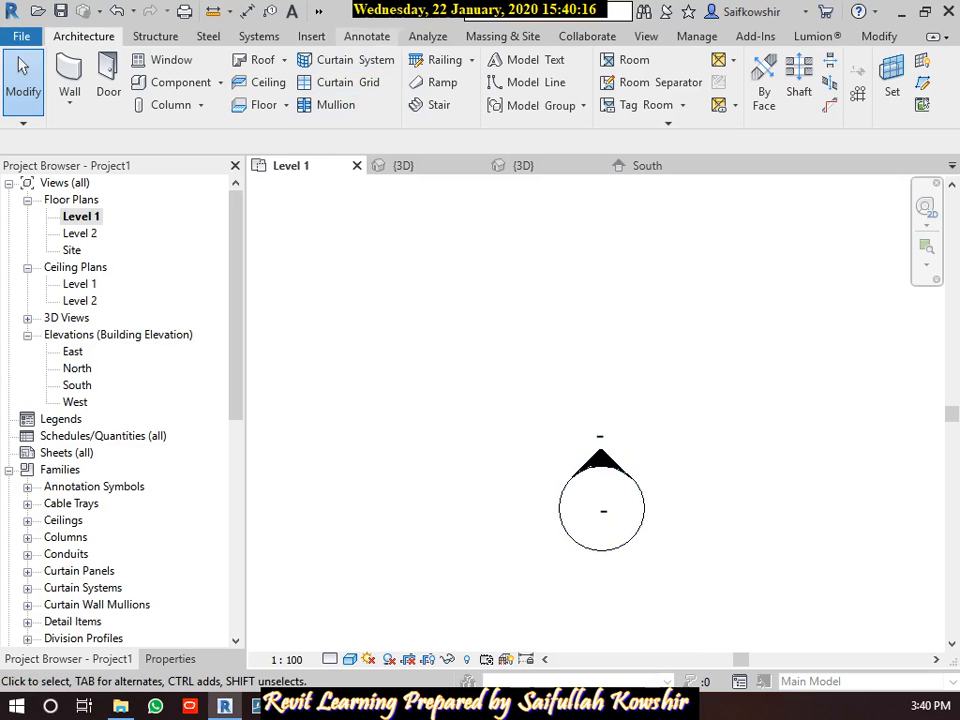
Step: Draw a short horizontal detail line starting at the tip of the South elevation marker
{"action": "left_click", "coordinate": [367, 36]}
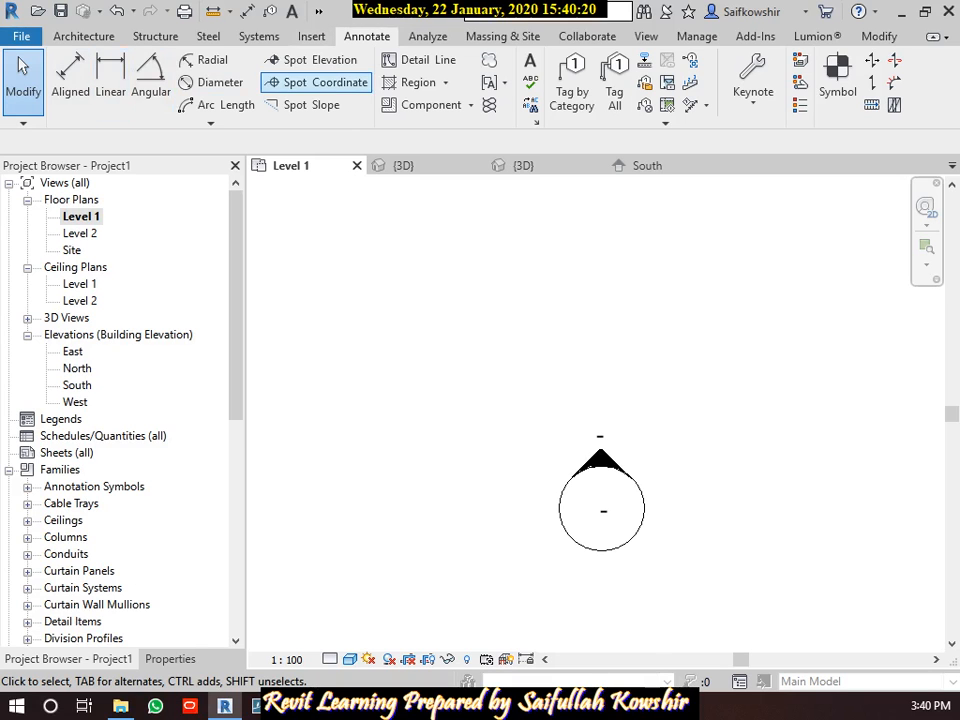
{"action": "left_click", "coordinate": [418, 60]}
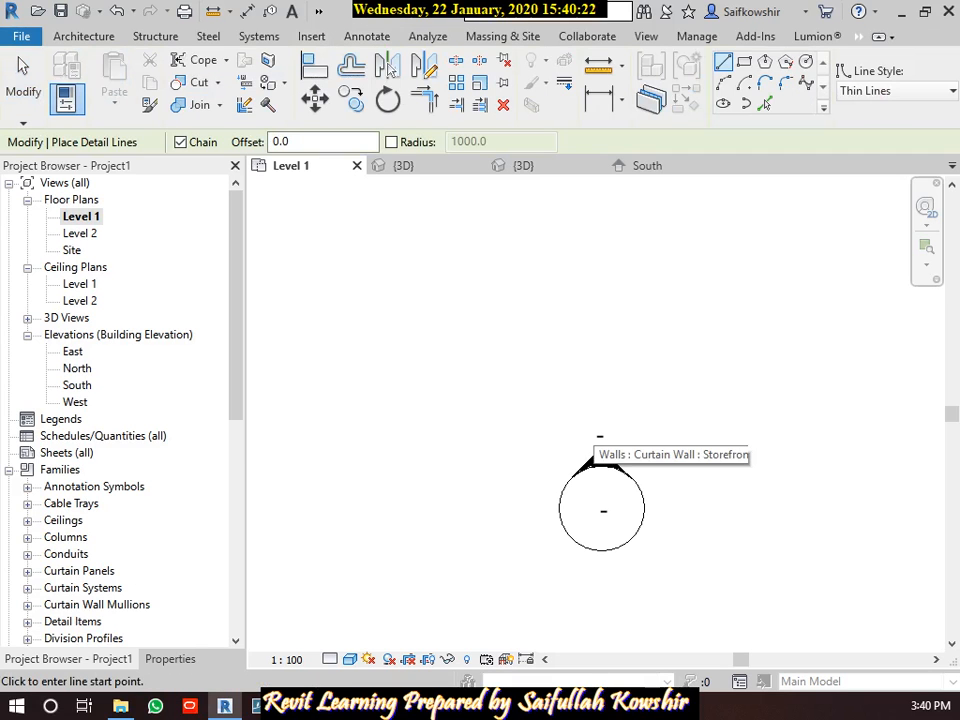
{"action": "left_click", "coordinate": [599, 436]}
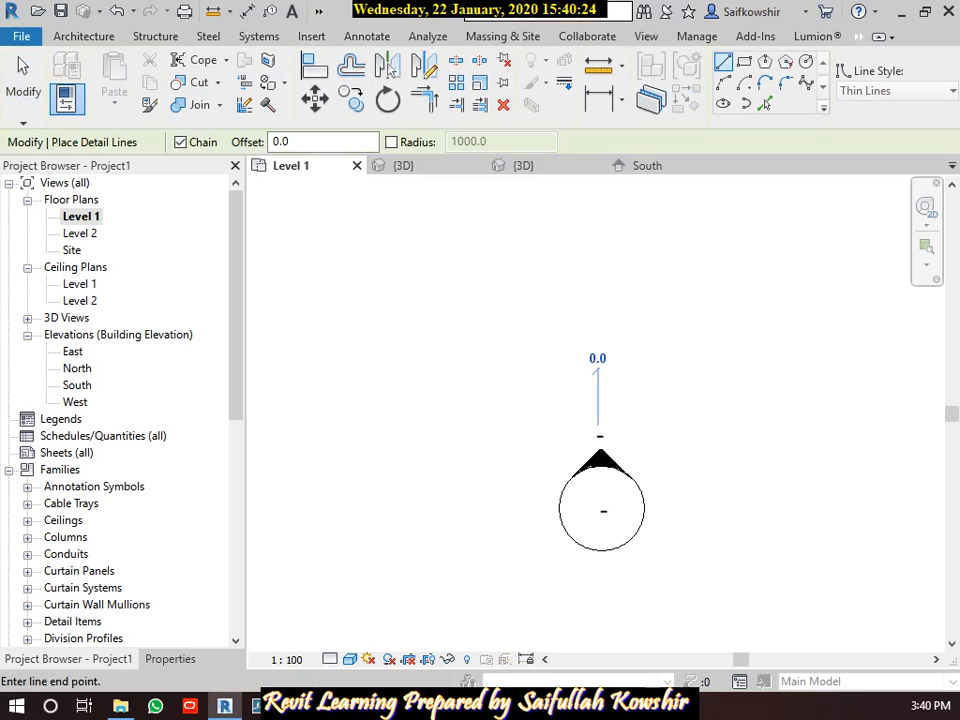
{"action": "left_click", "coordinate": [731, 436]}
{"action": "right_click", "coordinate": [670, 396]}
{"action": "left_click", "coordinate": [718, 408]}
{"action": "scroll", "coordinate": [655, 410], "scroll_direction": "down", "scroll_amount": 8}
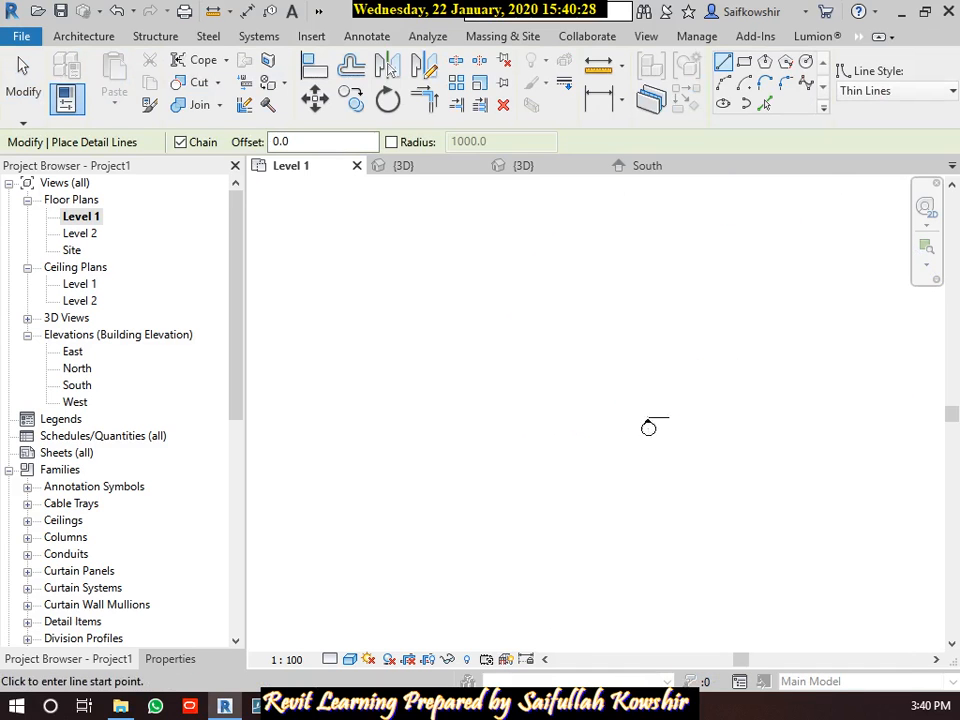
{"action": "middle_click_drag", "start_coordinate": [624, 358], "coordinate": [559, 403]}
{"action": "key", "text": "Escape"}
{"action": "key", "text": "Escape"}
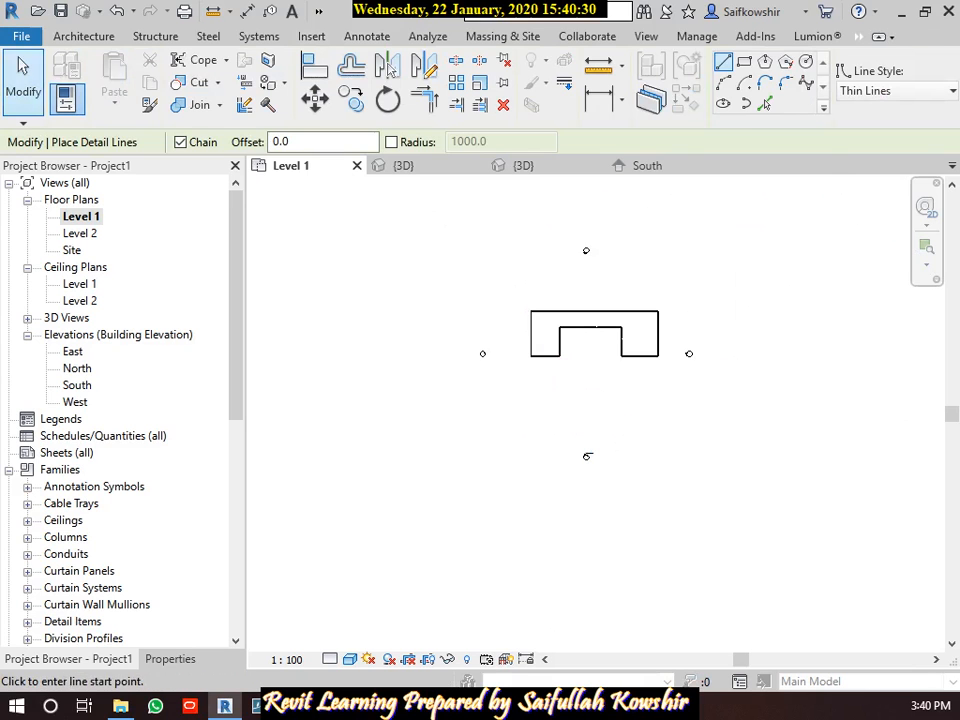
Step: Place aligned dimensions from the detail line to the left wing's south wall and to the recessed middle wall
{"action": "key", "text": "d"}
{"action": "key", "text": "i"}
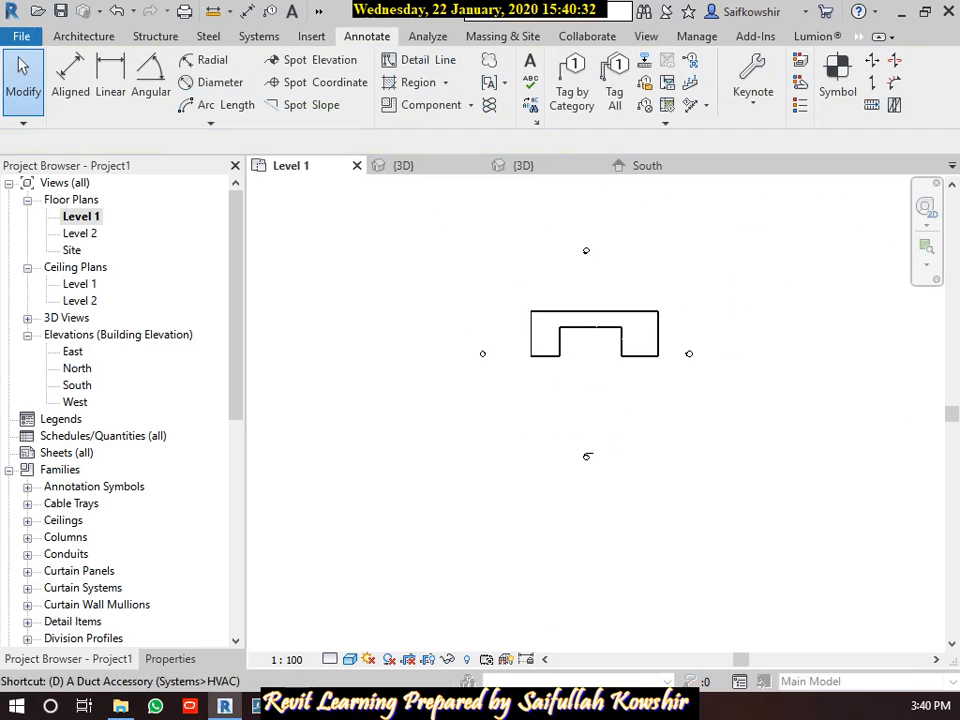
{"action": "scroll", "coordinate": [570, 432], "scroll_direction": "up", "scroll_amount": 4}
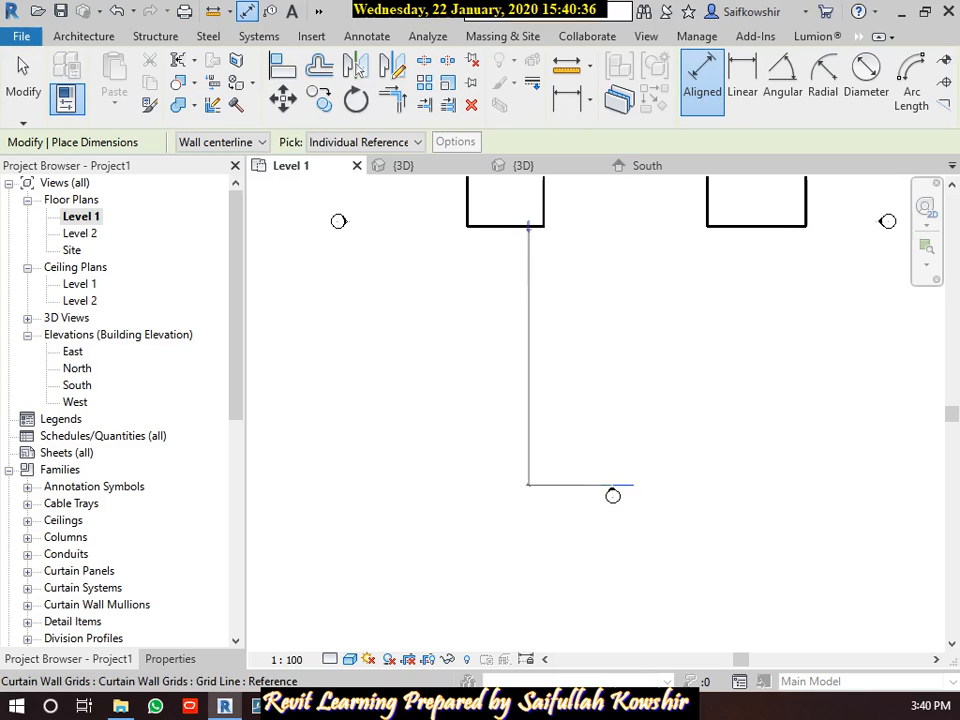
{"action": "left_click", "coordinate": [546, 226]}
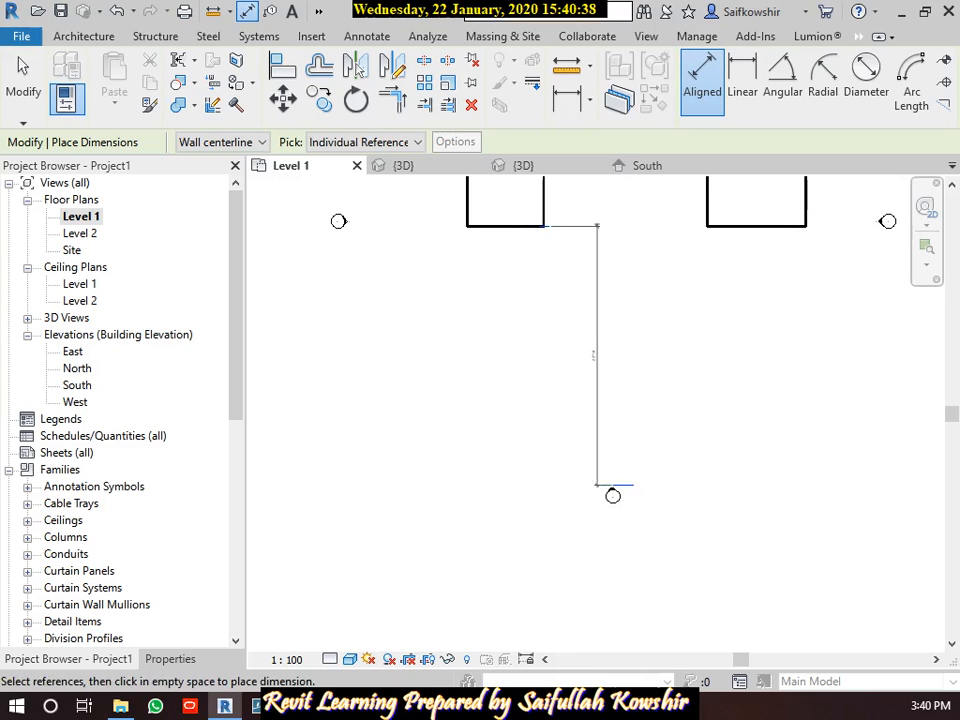
{"action": "left_click", "coordinate": [602, 202]}
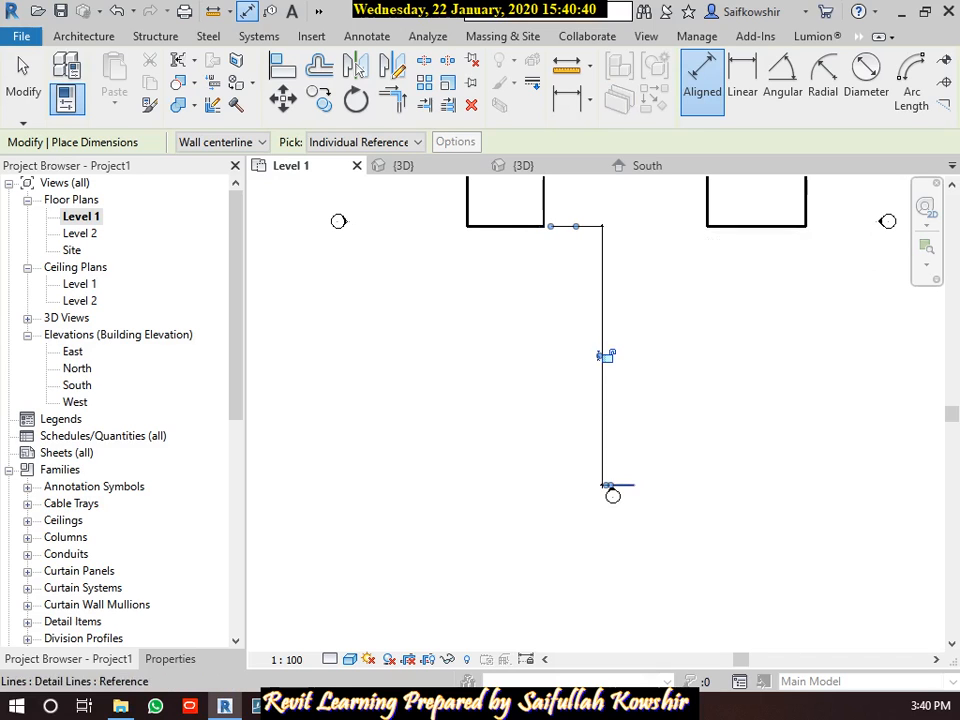
{"action": "middle_click_drag", "start_coordinate": [598, 356], "coordinate": [556, 628]}
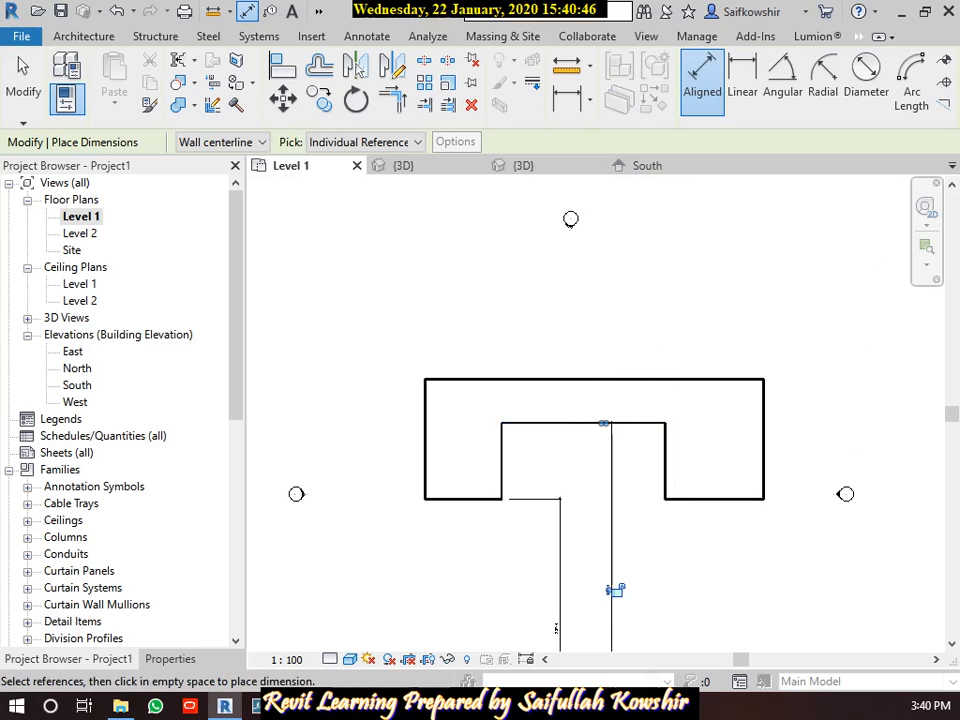
{"action": "key", "text": "Escape"}
{"action": "key", "text": "Escape"}
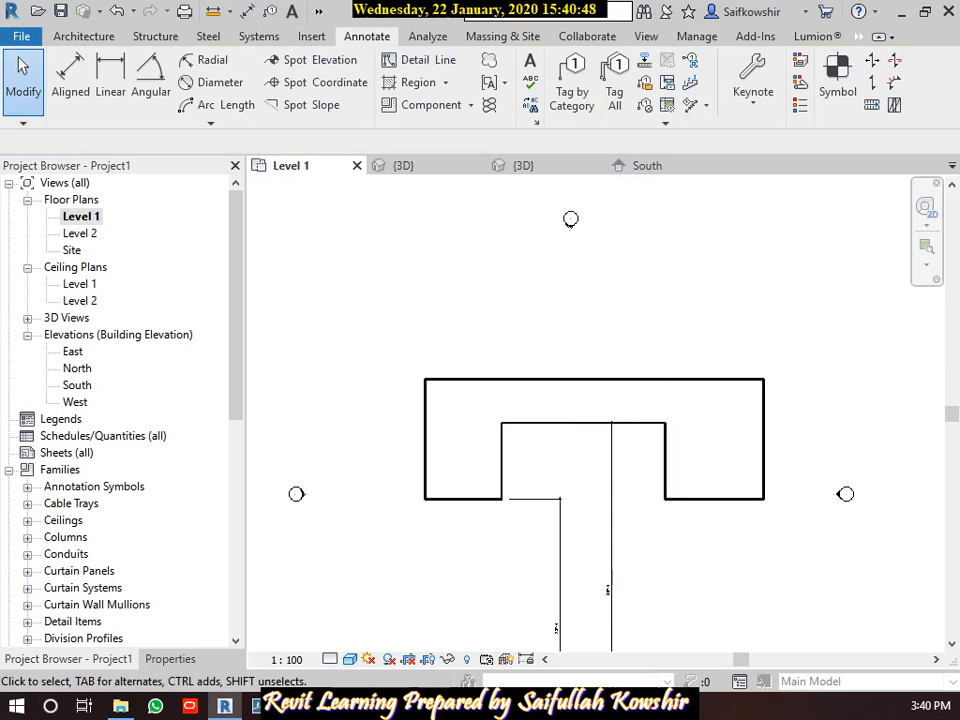
{"action": "scroll", "coordinate": [562, 630], "scroll_direction": "up", "scroll_amount": 6}
{"action": "middle_click_drag", "start_coordinate": [517, 620], "coordinate": [539, 500]}
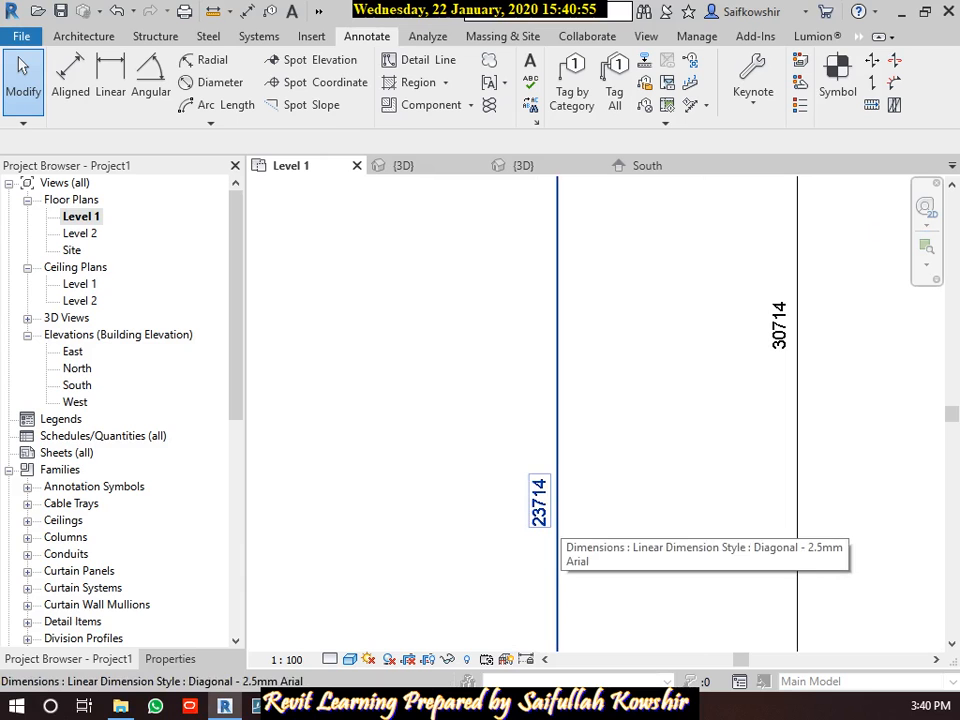
Step: Inspect the two marker-to-wall dimensions in plan, and open the South elevation from its marker with its extents properties displayed
{"action": "scroll", "coordinate": [606, 510], "scroll_direction": "down", "scroll_amount": 2}
{"action": "scroll", "coordinate": [606, 505], "scroll_direction": "down", "scroll_amount": 1}
{"action": "scroll", "coordinate": [688, 435], "scroll_direction": "up", "scroll_amount": 3}
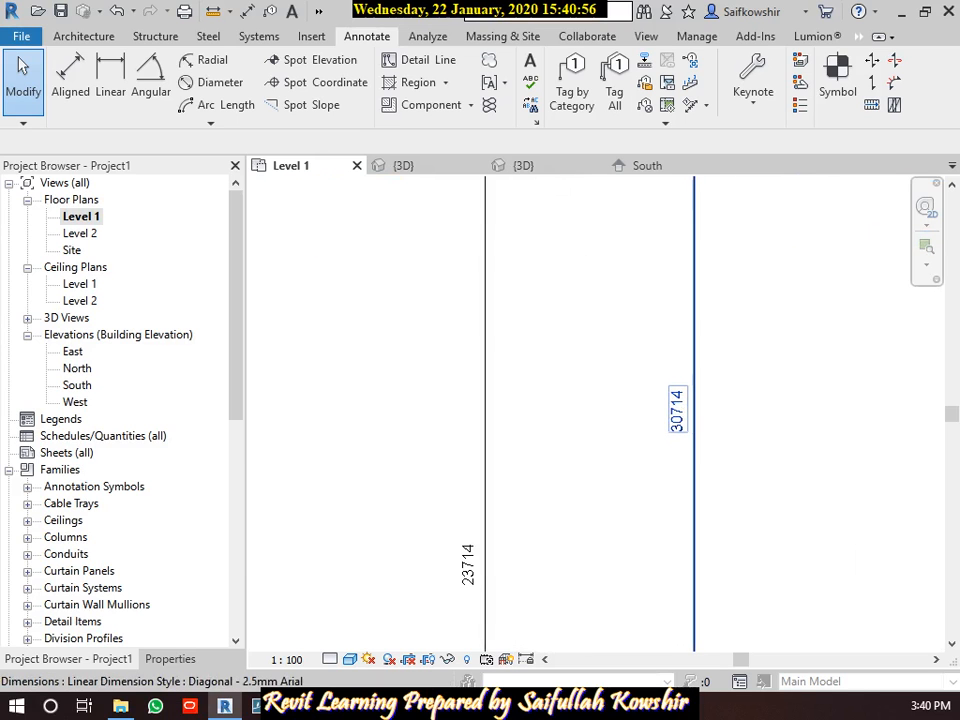
{"action": "scroll", "coordinate": [688, 432], "scroll_direction": "down", "scroll_amount": 4}
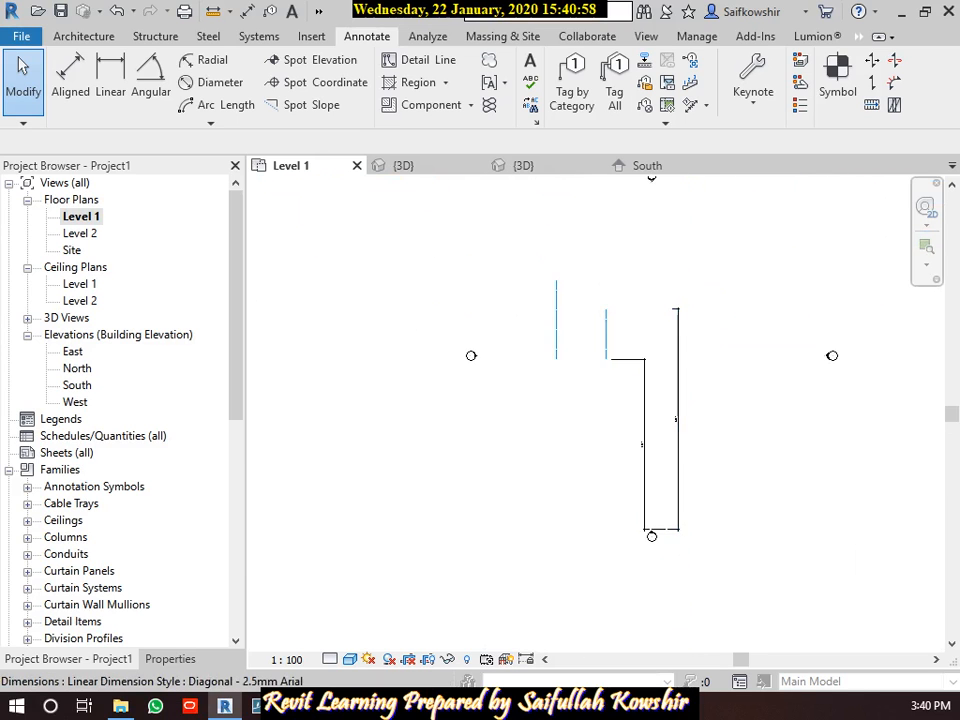
{"action": "scroll", "coordinate": [652, 522], "scroll_direction": "up", "scroll_amount": 3}
{"action": "scroll", "coordinate": [652, 515], "scroll_direction": "up", "scroll_amount": 3}
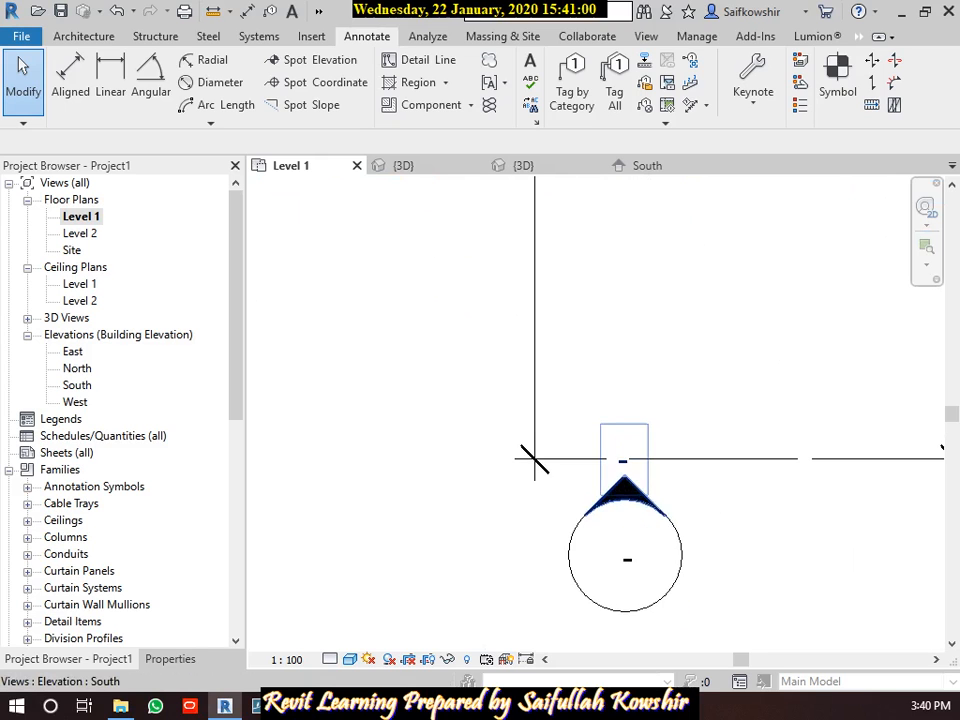
{"action": "double_click", "coordinate": [652, 512]}
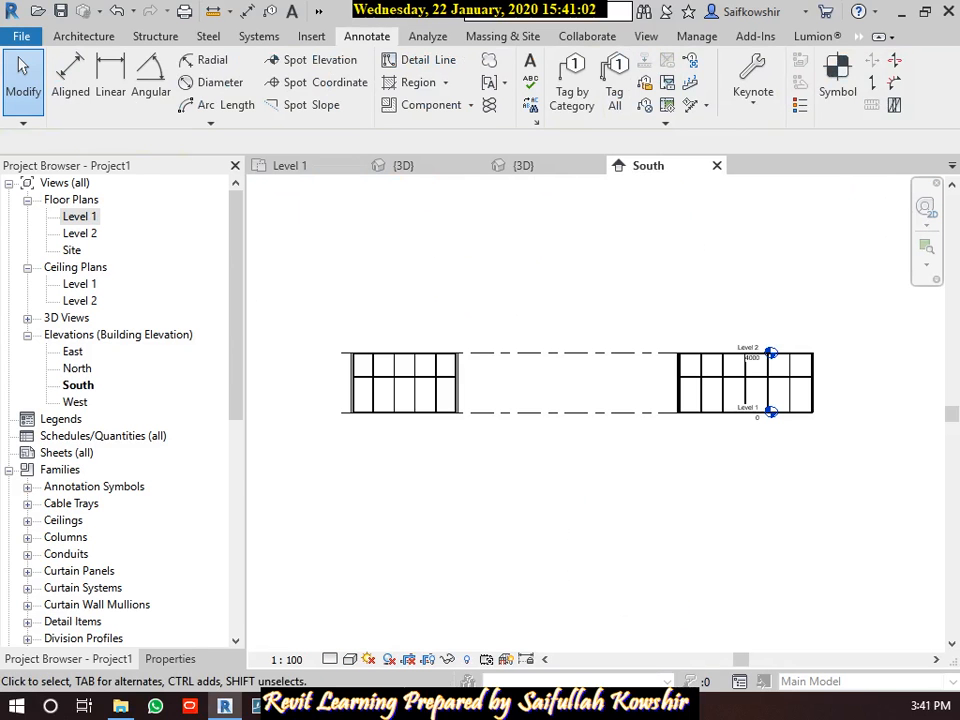
{"action": "key", "text": "p"}
{"action": "key", "text": "p"}
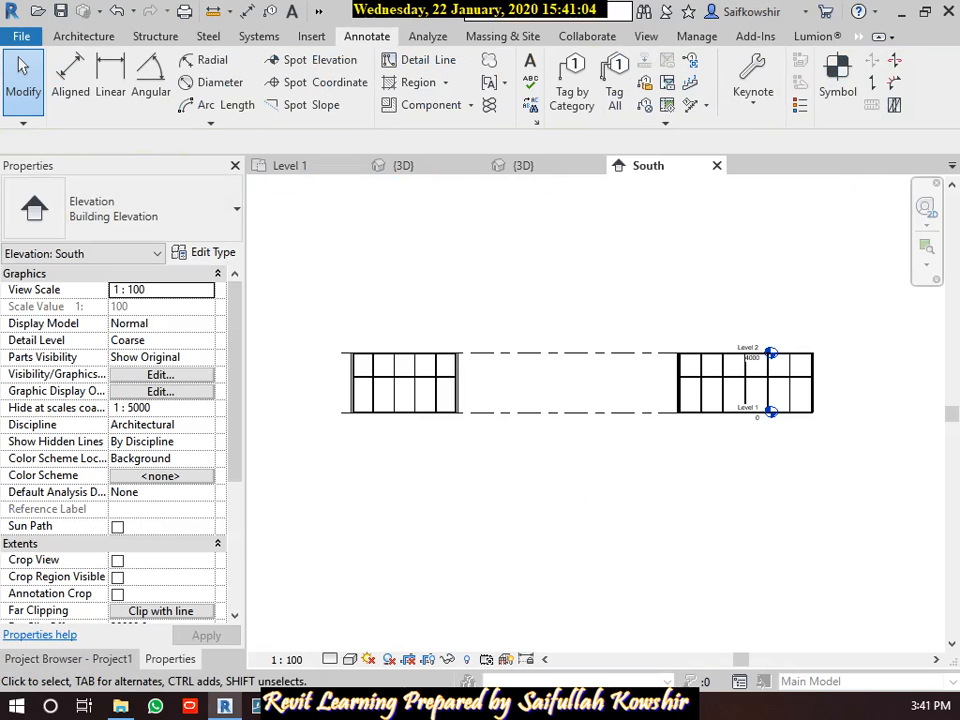
{"action": "scroll", "coordinate": [115, 440], "scroll_direction": "down", "scroll_amount": 5}
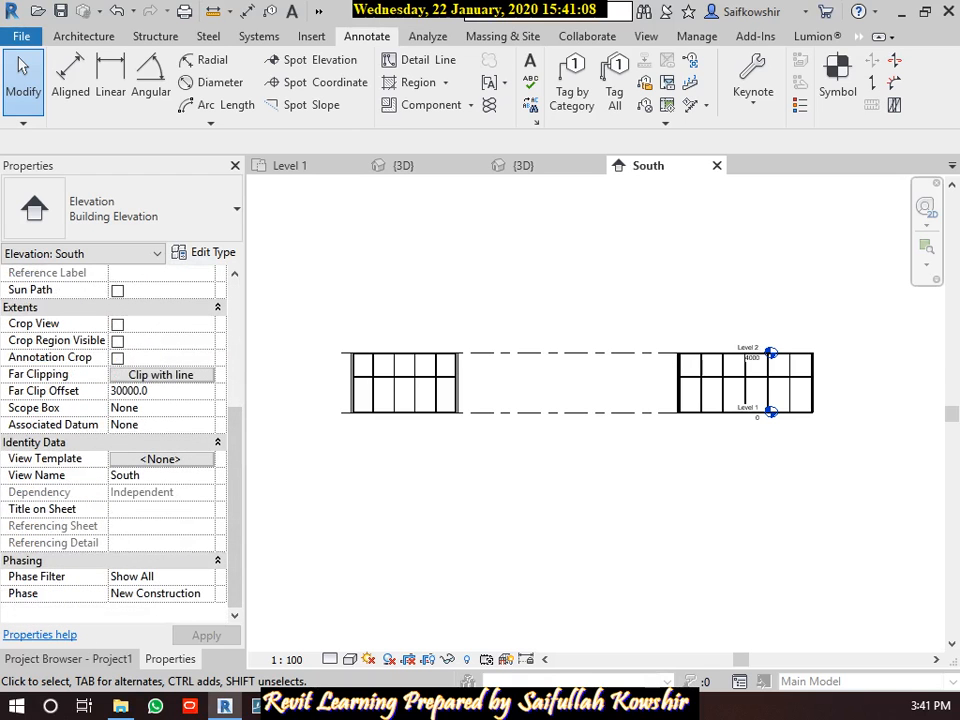
Step: Set the South elevation's far clip offset to 20000
{"action": "left_click", "coordinate": [128, 391]}
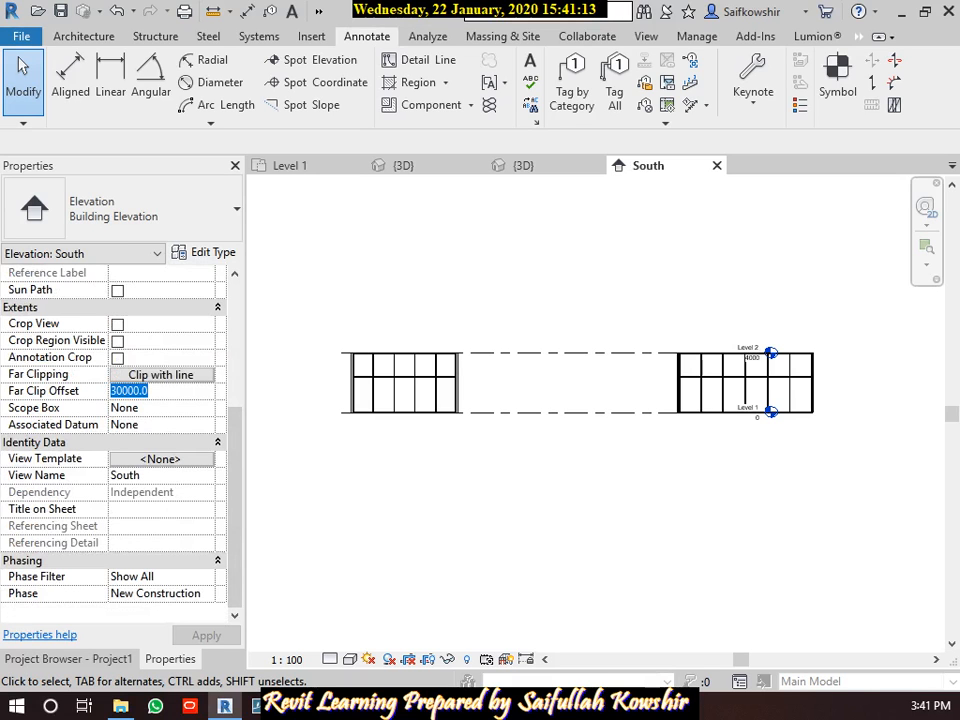
{"action": "type", "text": "2"}
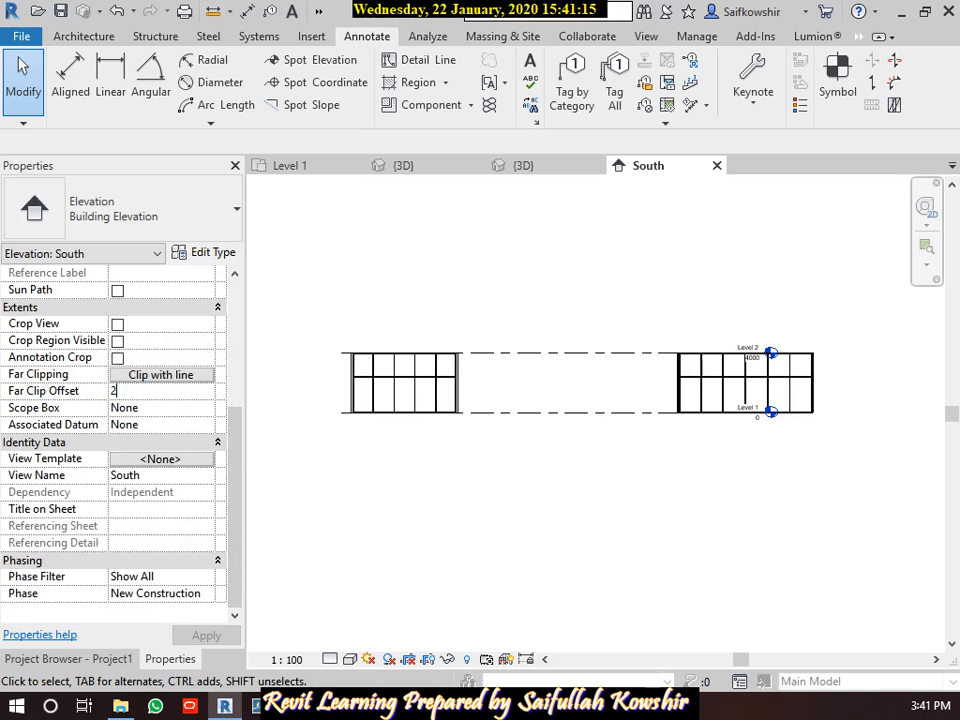
{"action": "type", "text": "0000"}
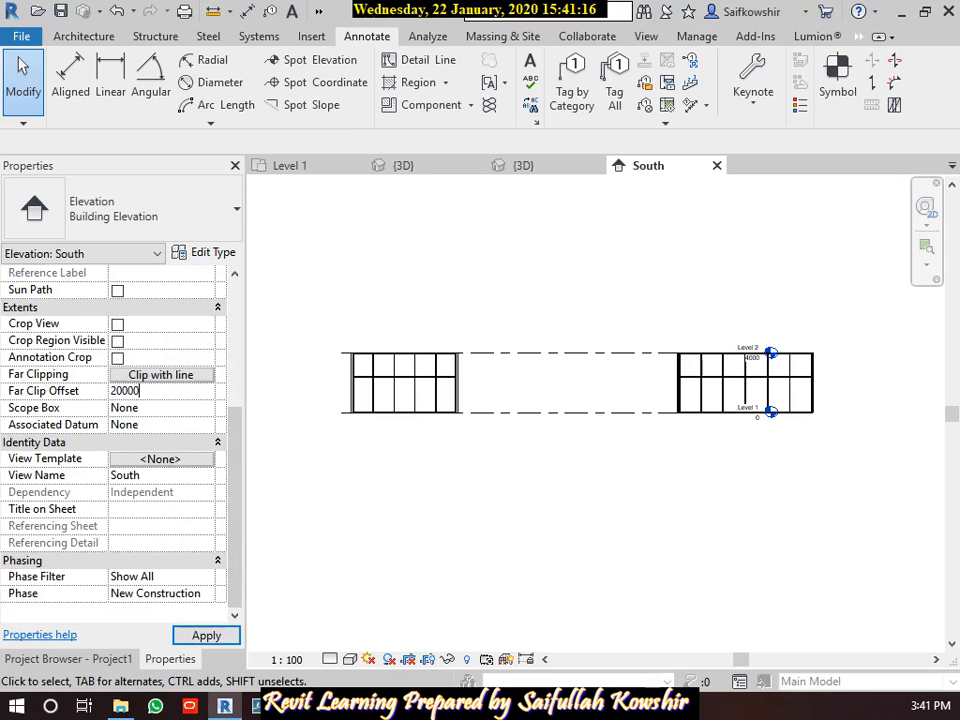
{"action": "key", "text": "Return"}
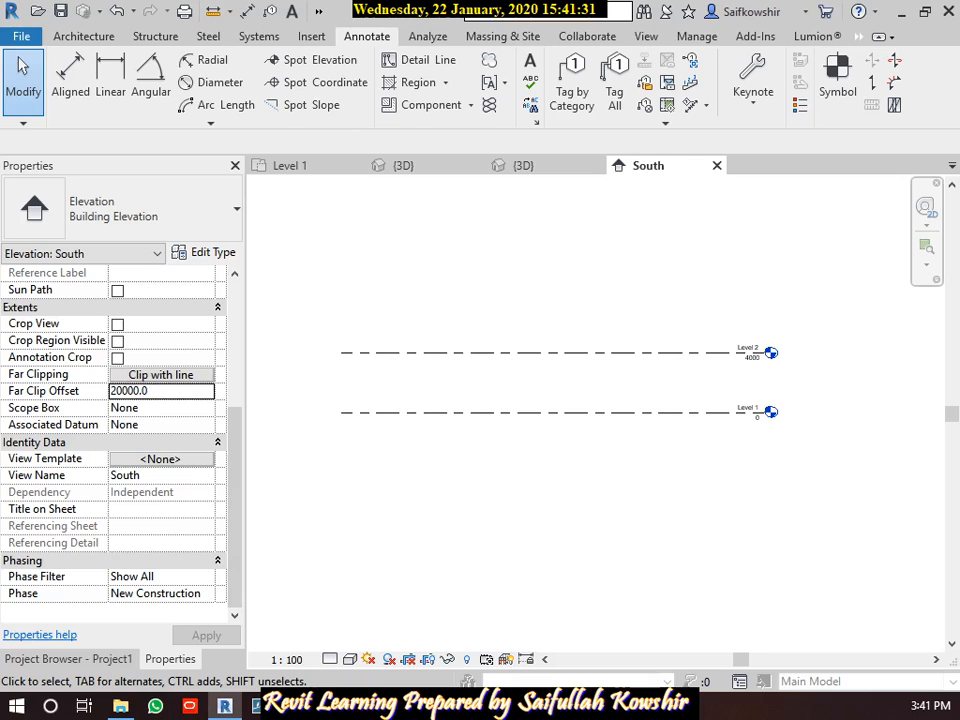
Step: Increase the South elevation's far clip offset to 24000
{"action": "key", "text": "ctrl+a"}
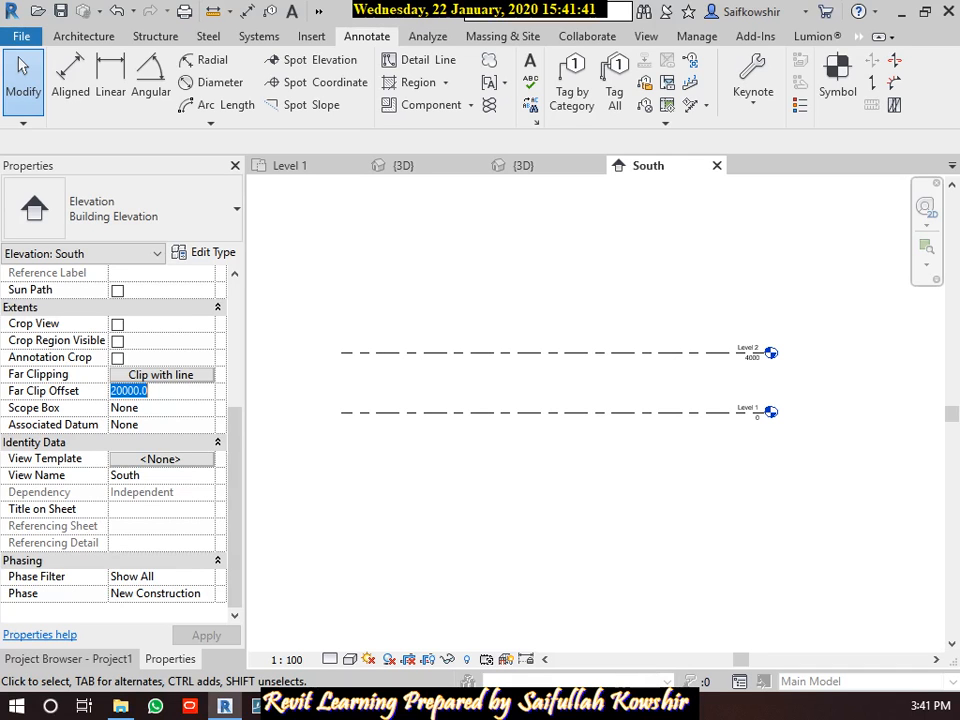
{"action": "type", "text": "24"}
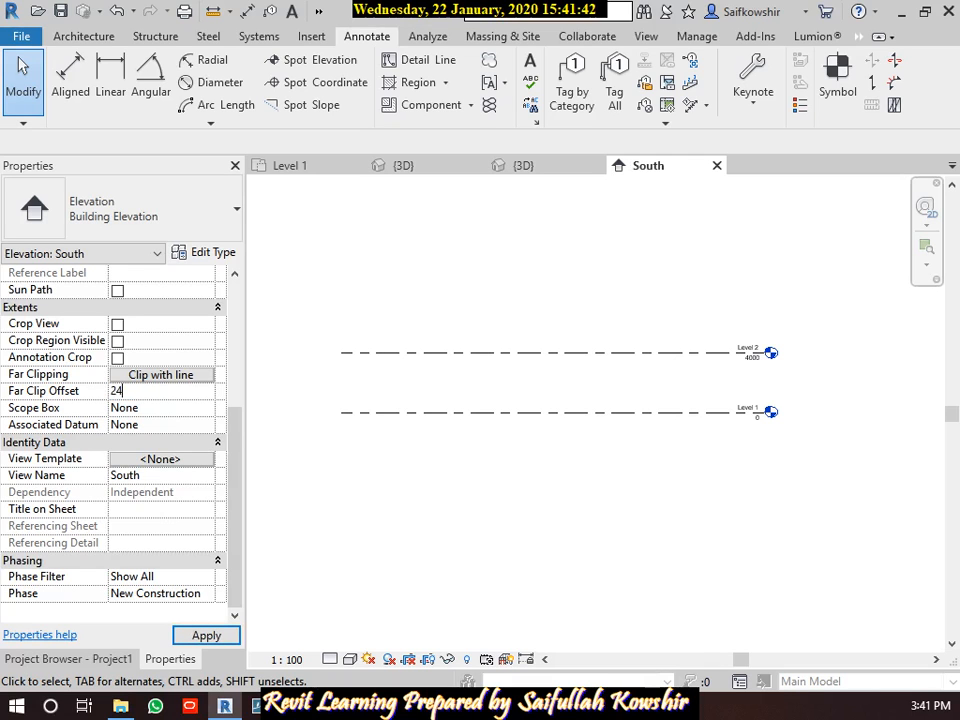
{"action": "type", "text": "000"}
{"action": "key", "text": "Return"}
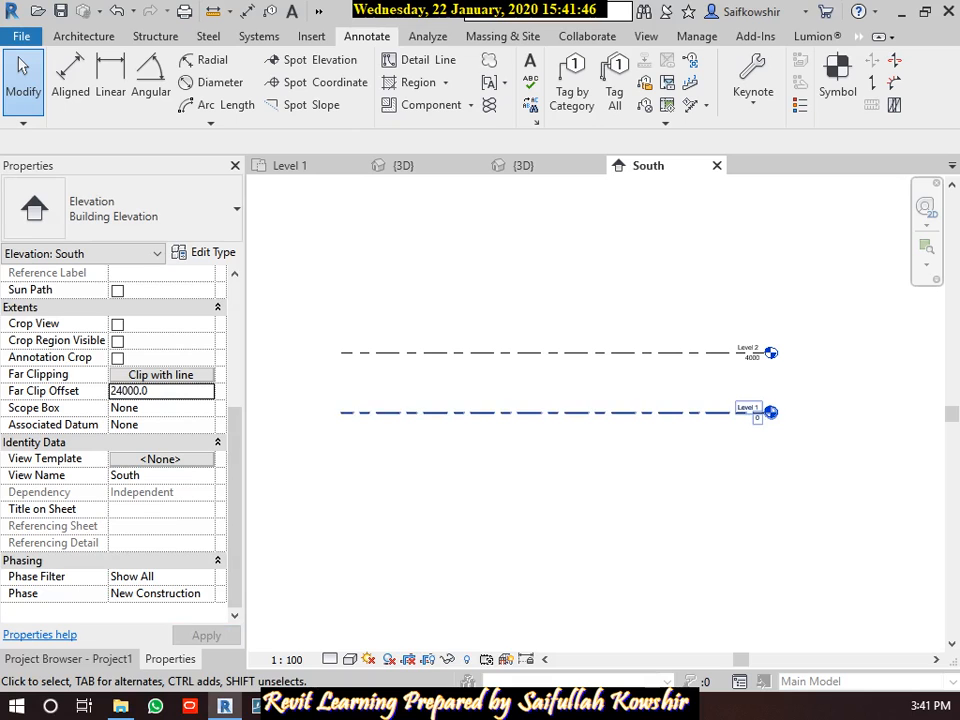
Step: Set the South elevation's far clip offset to 237100
{"action": "left_click", "coordinate": [145, 391]}
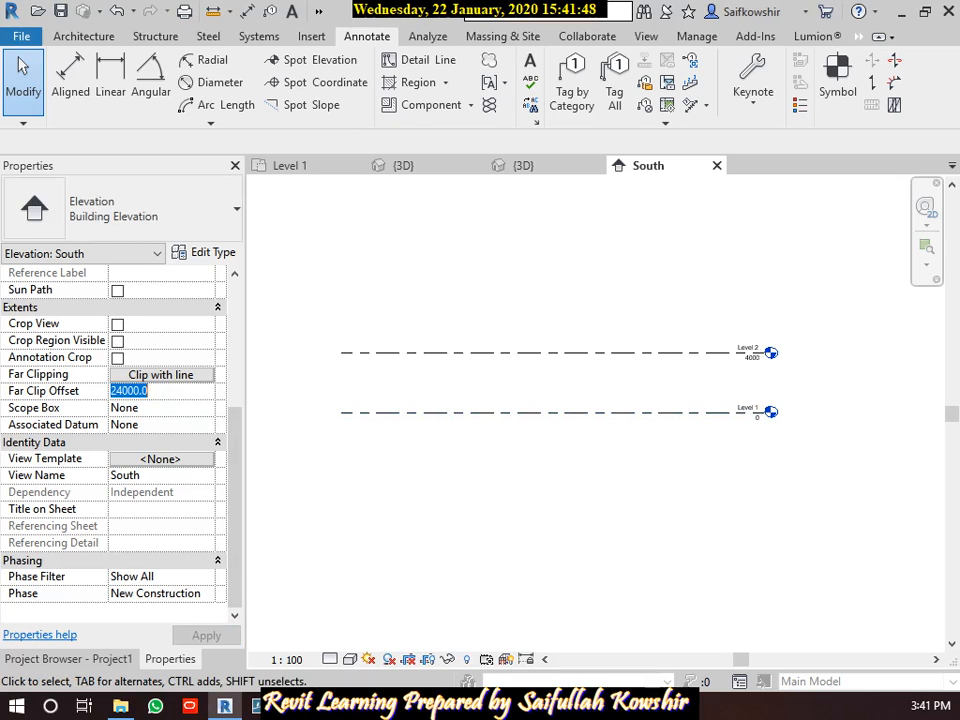
{"action": "type", "text": "232"}
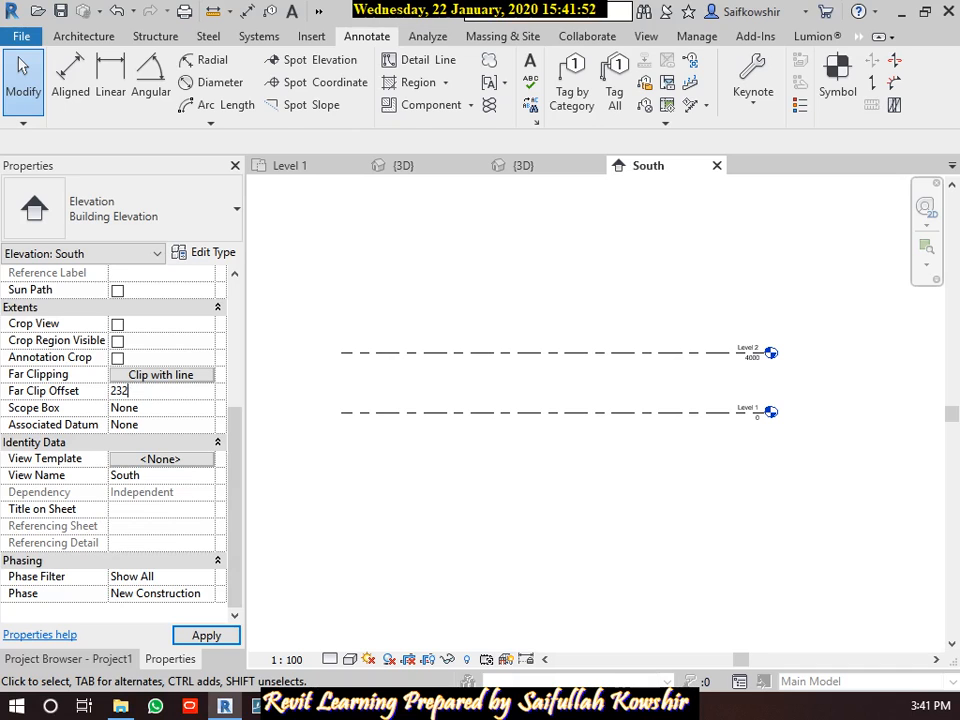
{"action": "key", "text": "BackSpace"}
{"action": "type", "text": "7100"}
{"action": "key", "text": "Return"}
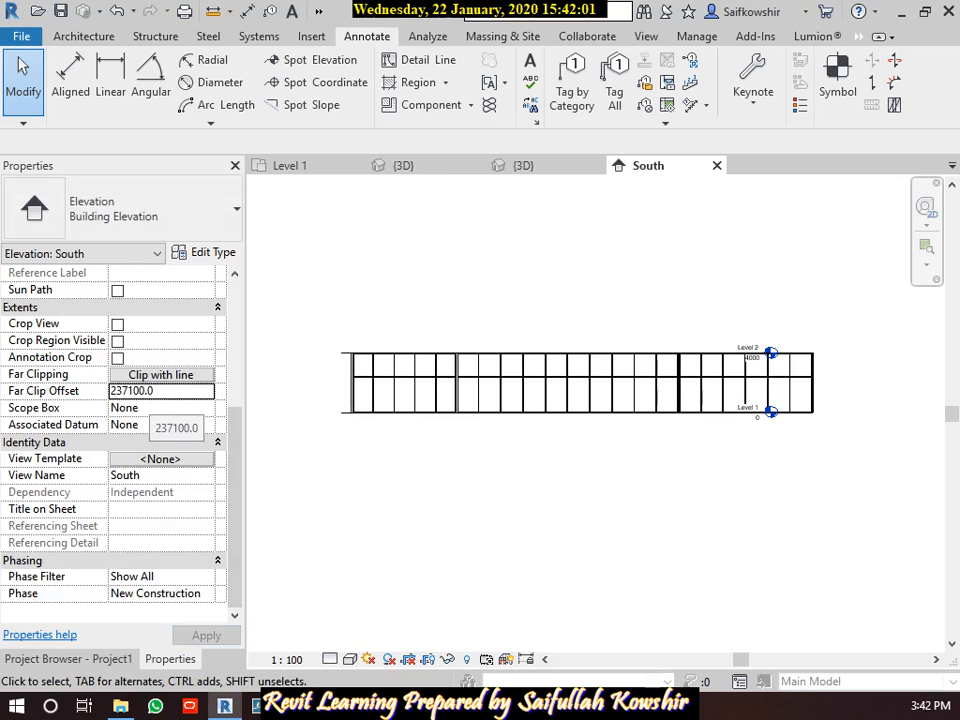
Step: Try a far clip offset of 30000 for the South elevation, and reduce it to 29000
{"action": "double_click", "coordinate": [150, 392]}
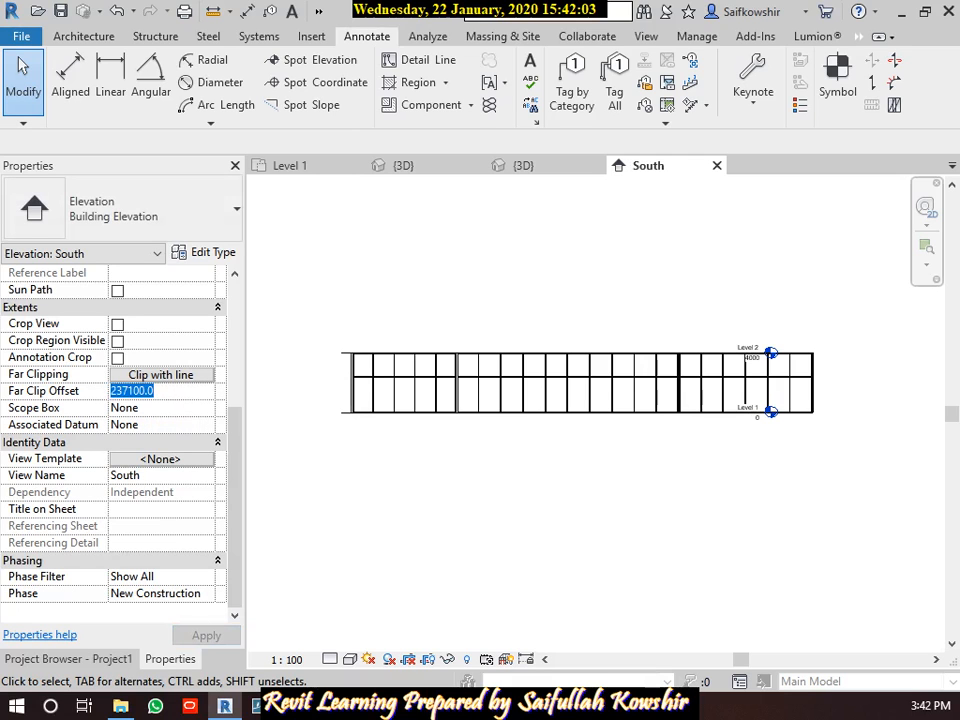
{"action": "type", "text": "30000"}
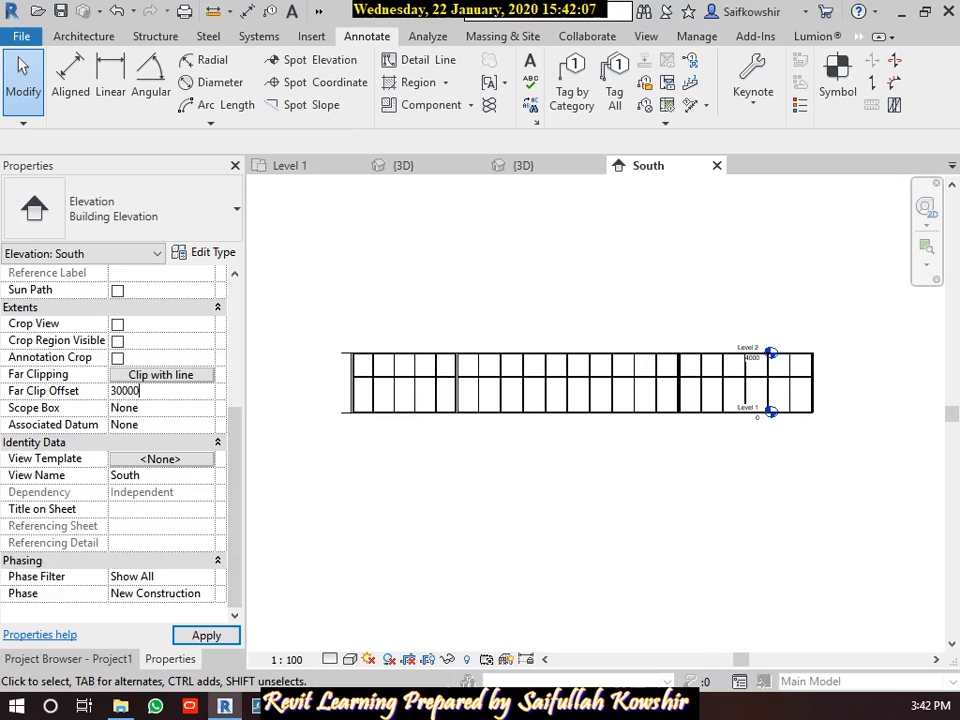
{"action": "key", "text": "Return"}
{"action": "type", "text": "29000"}
{"action": "key", "text": "Return"}
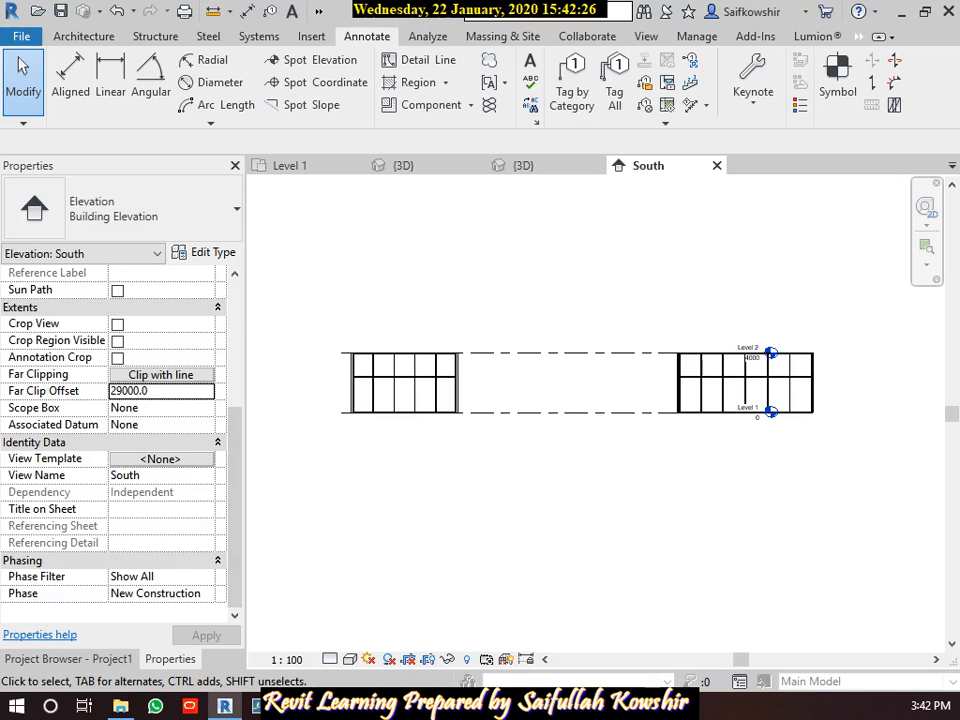
{"action": "left_click_drag", "start_coordinate": [350, 434], "coordinate": [440, 438]}
{"action": "left_click_drag", "start_coordinate": [671, 428], "coordinate": [798, 438]}
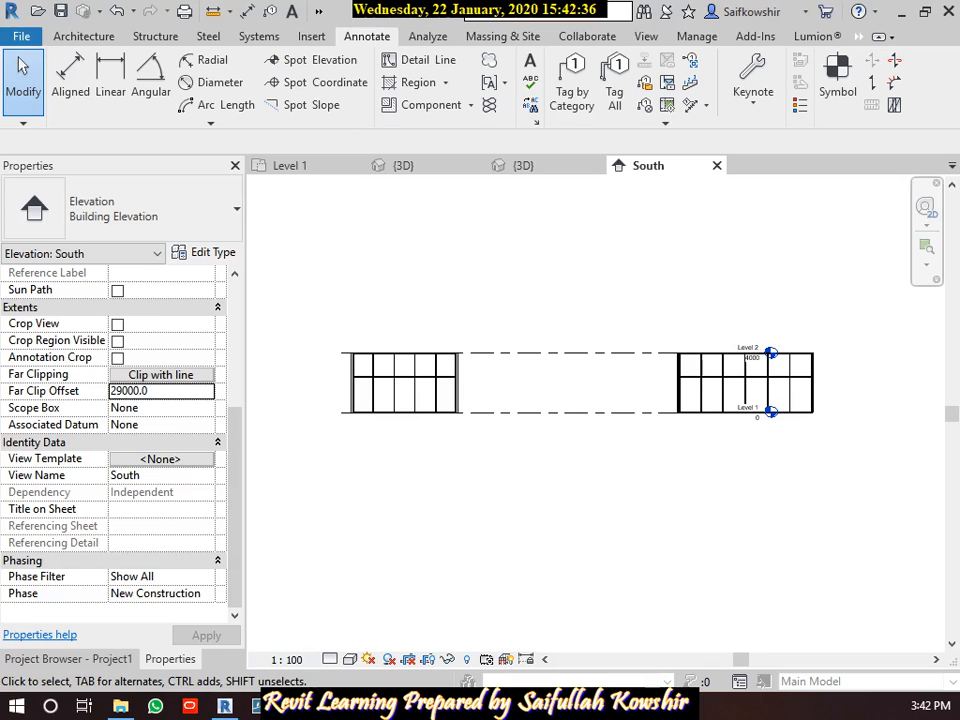
Step: Turn on Show Depth under Depth Cueing in the South elevation's graphic display options, keeping the elevation visible beside the dialog
{"action": "left_click", "coordinate": [350, 659]}
{"action": "left_click", "coordinate": [427, 518]}
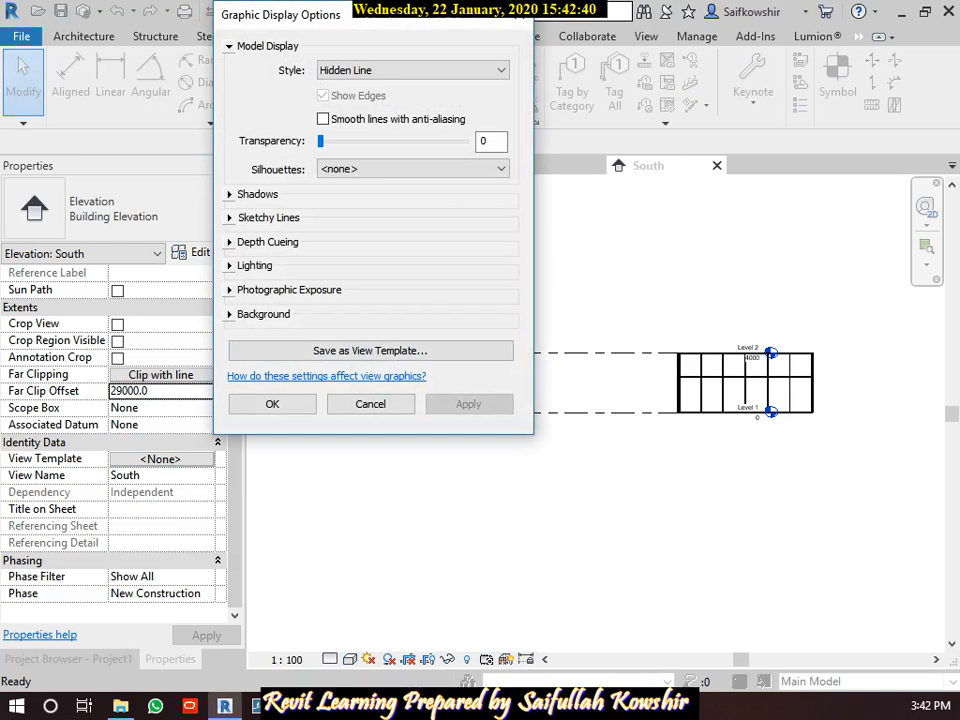
{"action": "left_click", "coordinate": [230, 242]}
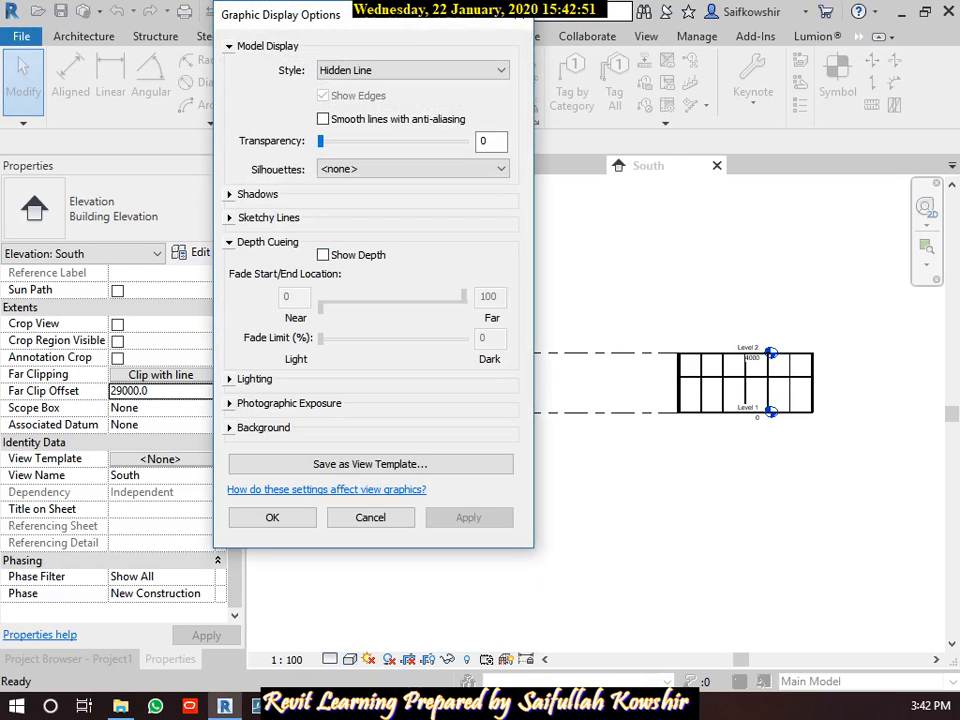
{"action": "left_click", "coordinate": [323, 255]}
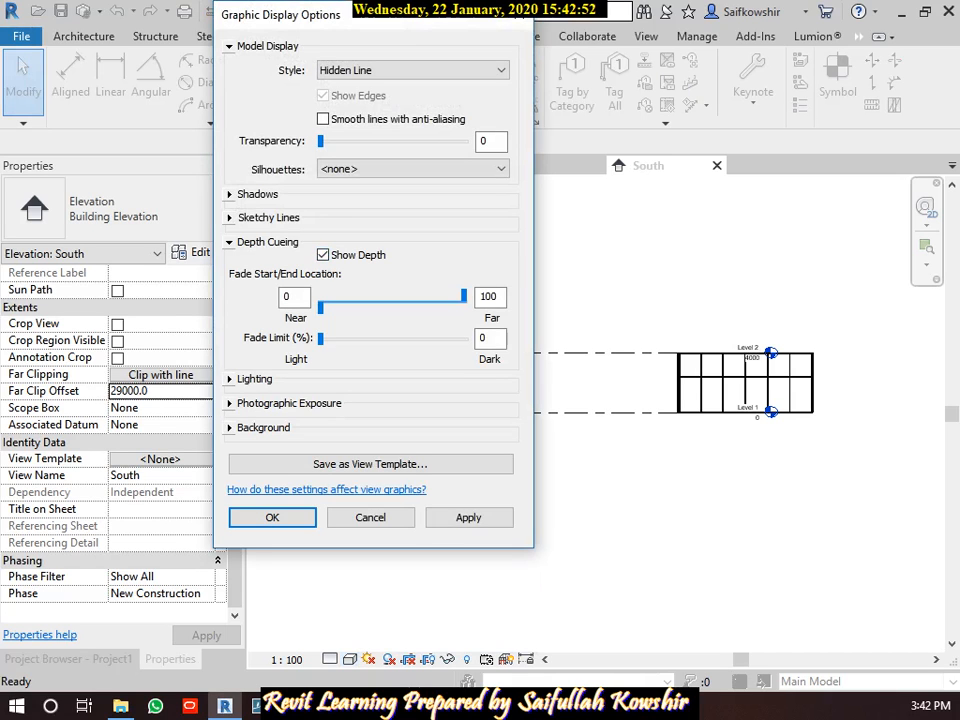
{"action": "left_click_drag", "start_coordinate": [448, 20], "coordinate": [292, 19]}
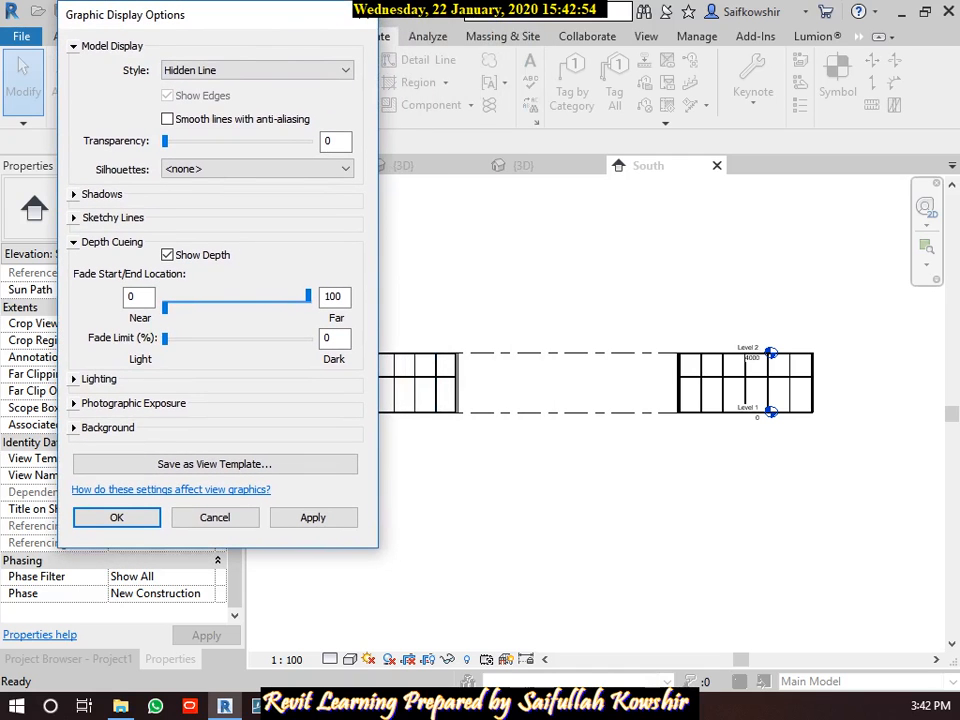
Step: Try depth fade locations of 15 near and 75 far, and apply a range of 0 near to 99 far
{"action": "left_click_drag", "start_coordinate": [165, 306], "coordinate": [186, 306]}
{"action": "left_click", "coordinate": [313, 517]}
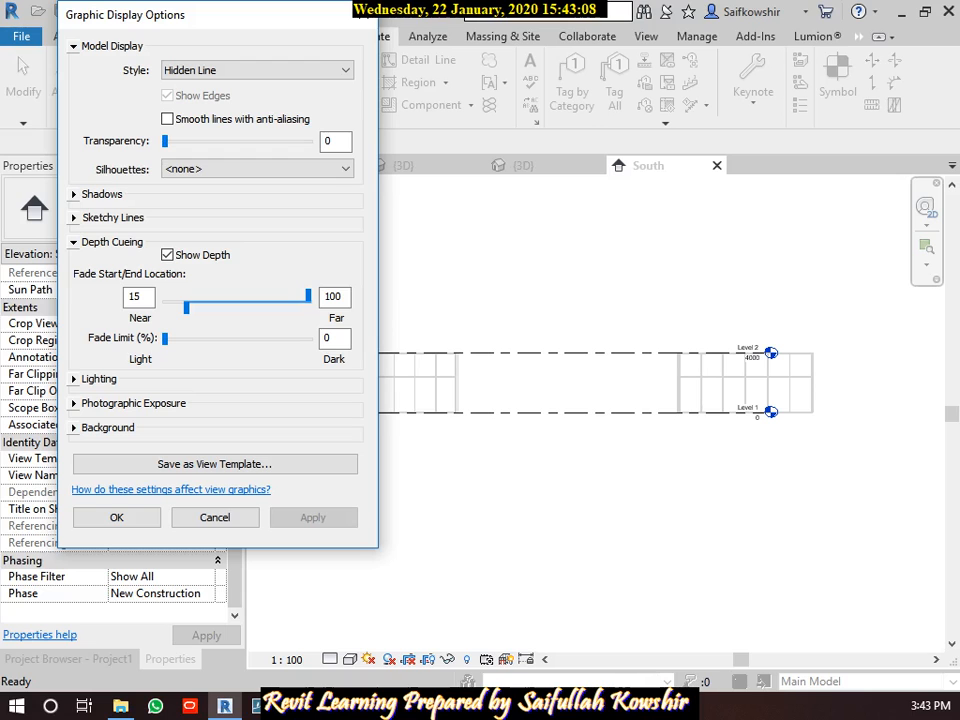
{"action": "left_click_drag", "start_coordinate": [308, 296], "coordinate": [272, 296]}
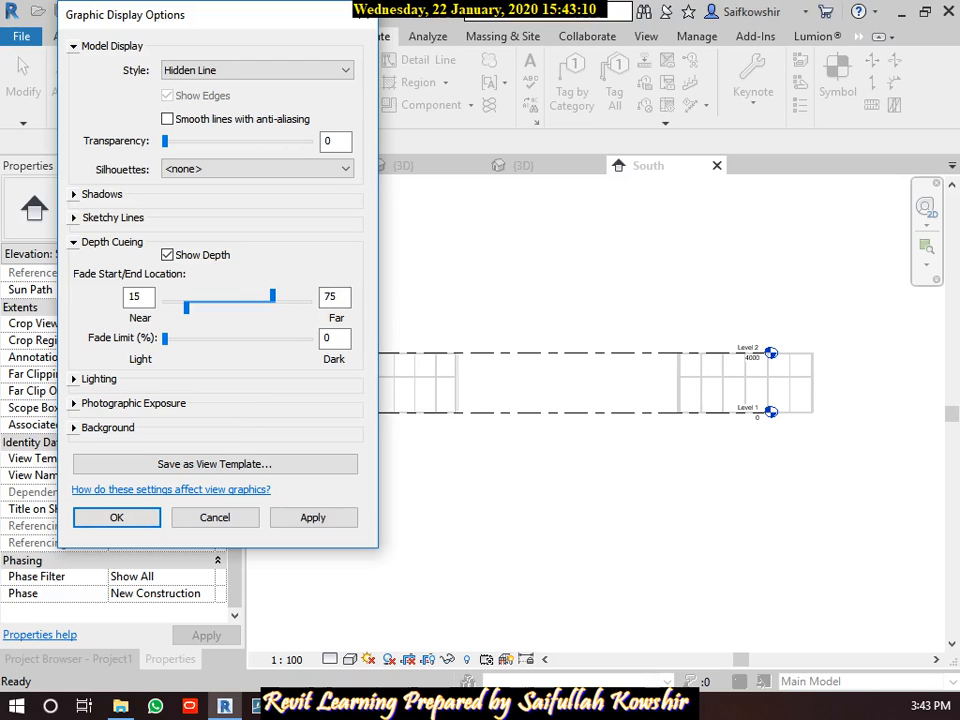
{"action": "left_click_drag", "start_coordinate": [186, 306], "coordinate": [165, 306]}
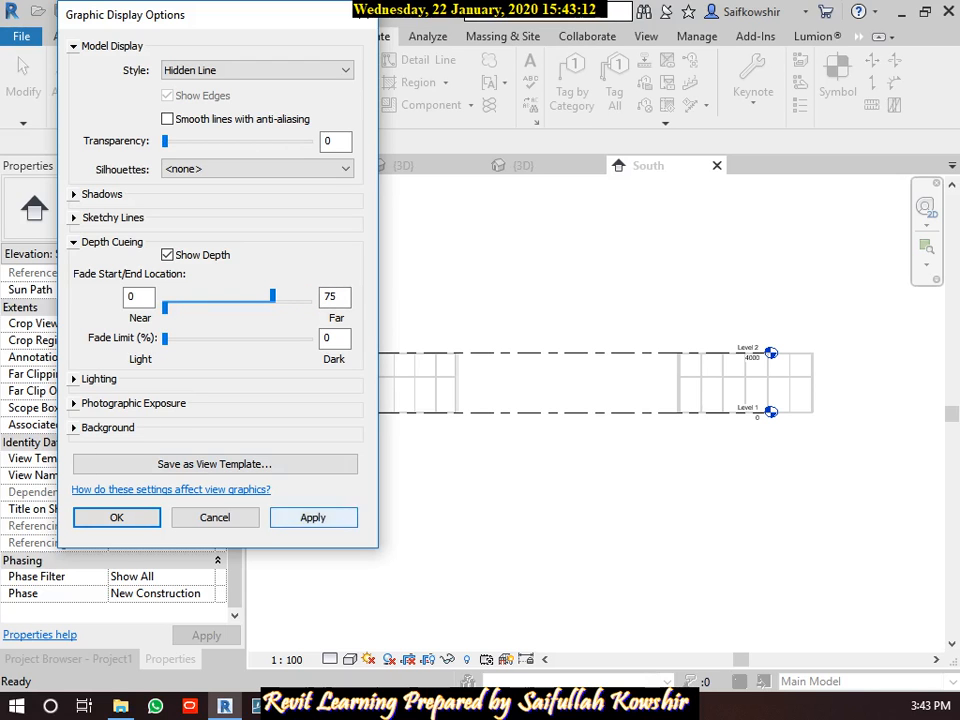
{"action": "left_click", "coordinate": [313, 517]}
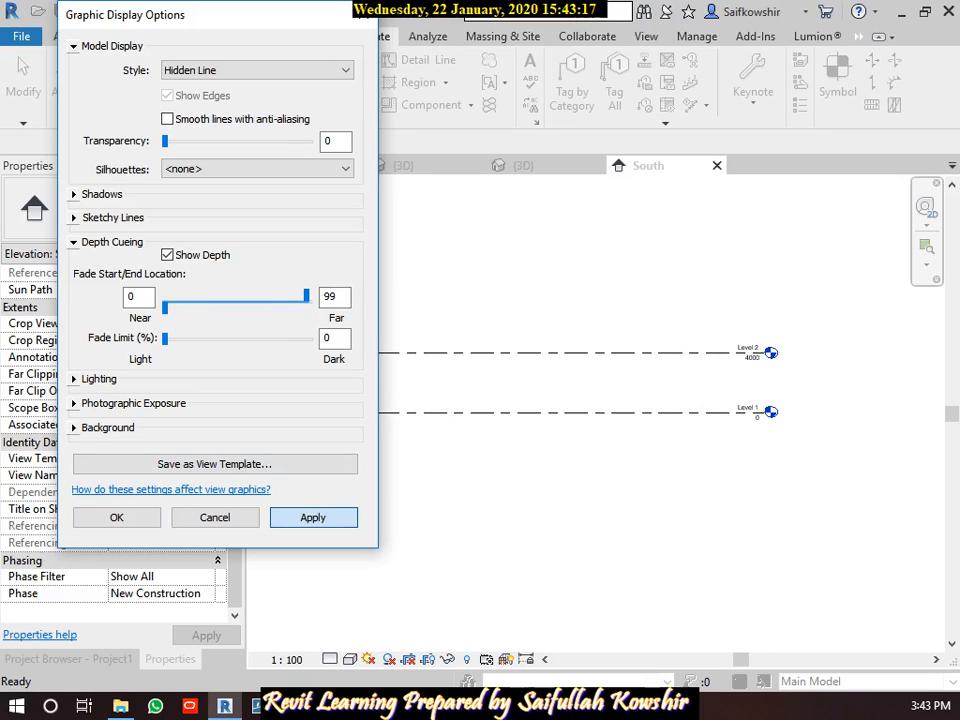
{"action": "left_click", "coordinate": [313, 517]}
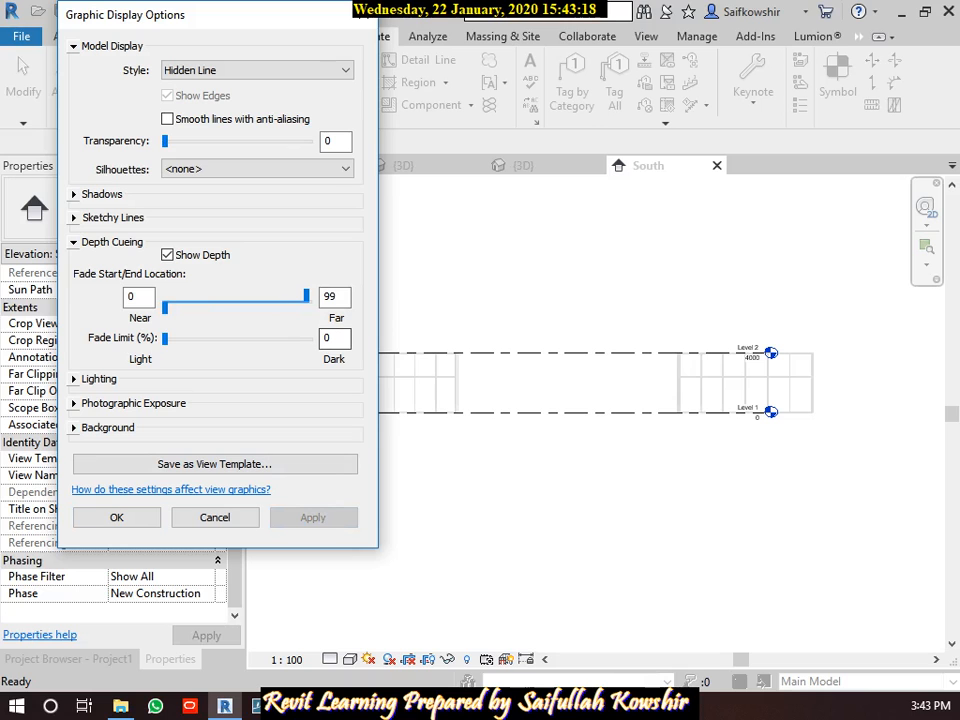
Step: Apply a depth cueing fade limit of 20%, and raise it to 60%
{"action": "left_click", "coordinate": [204, 338]}
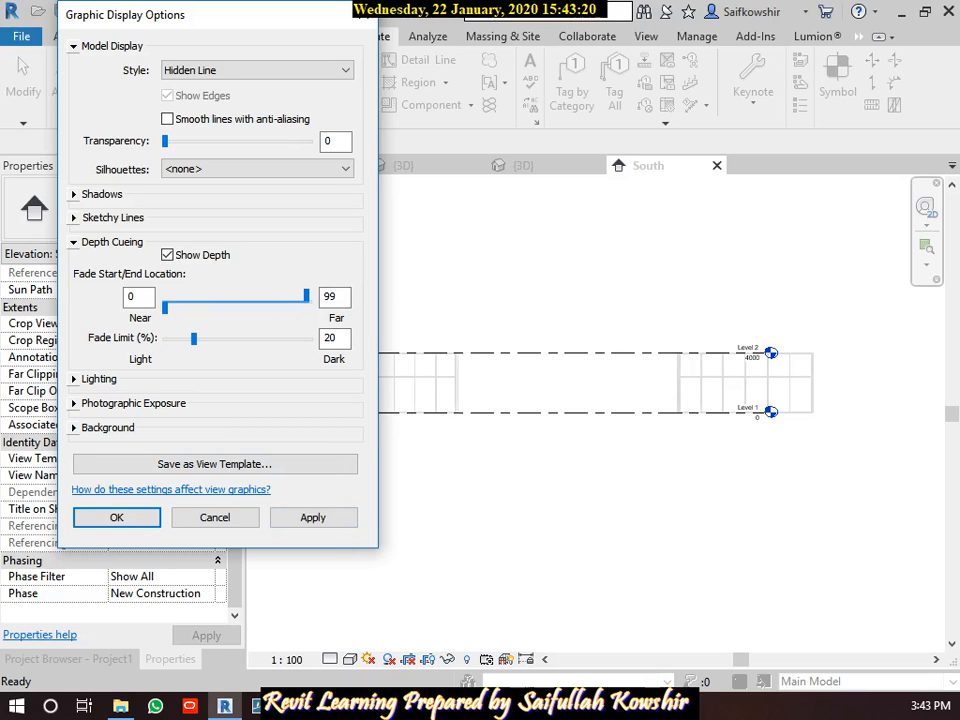
{"action": "left_click", "coordinate": [313, 517]}
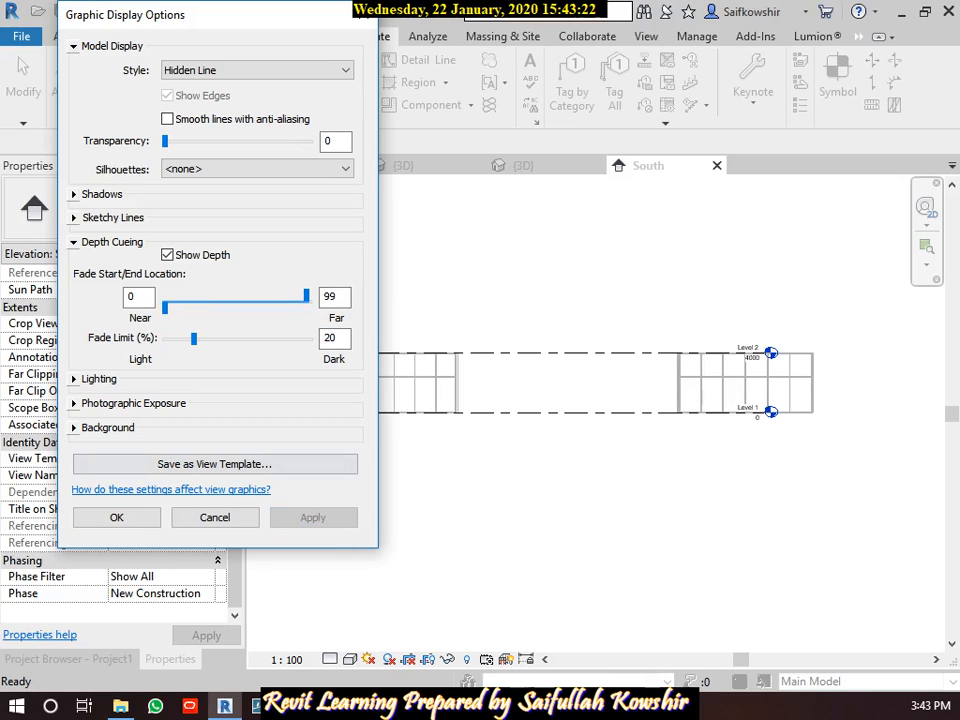
{"action": "left_click", "coordinate": [251, 338]}
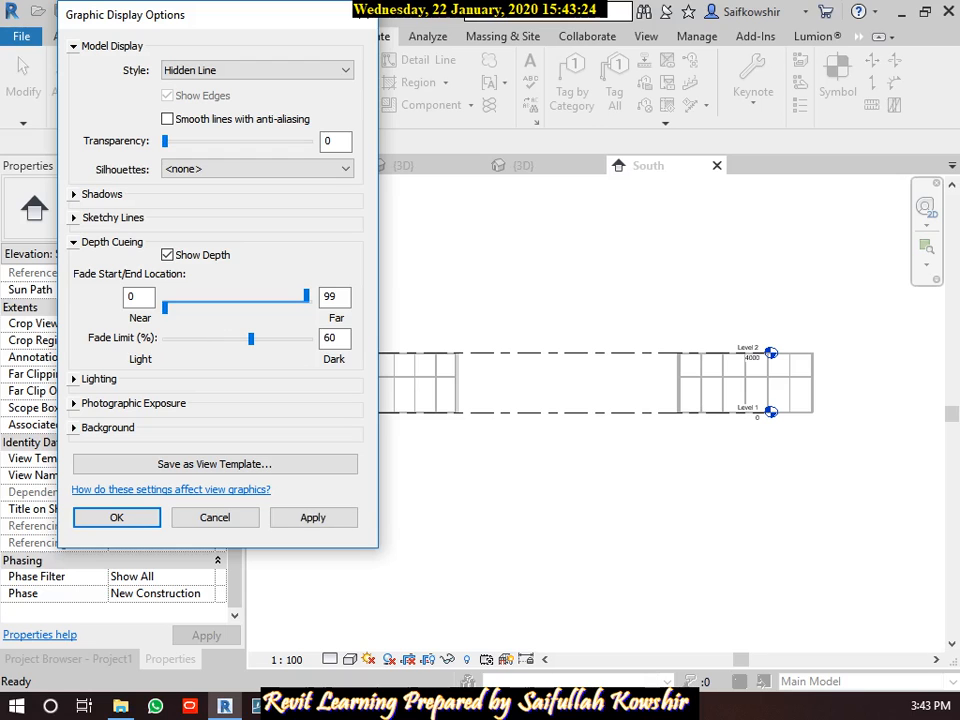
{"action": "left_click", "coordinate": [313, 517]}
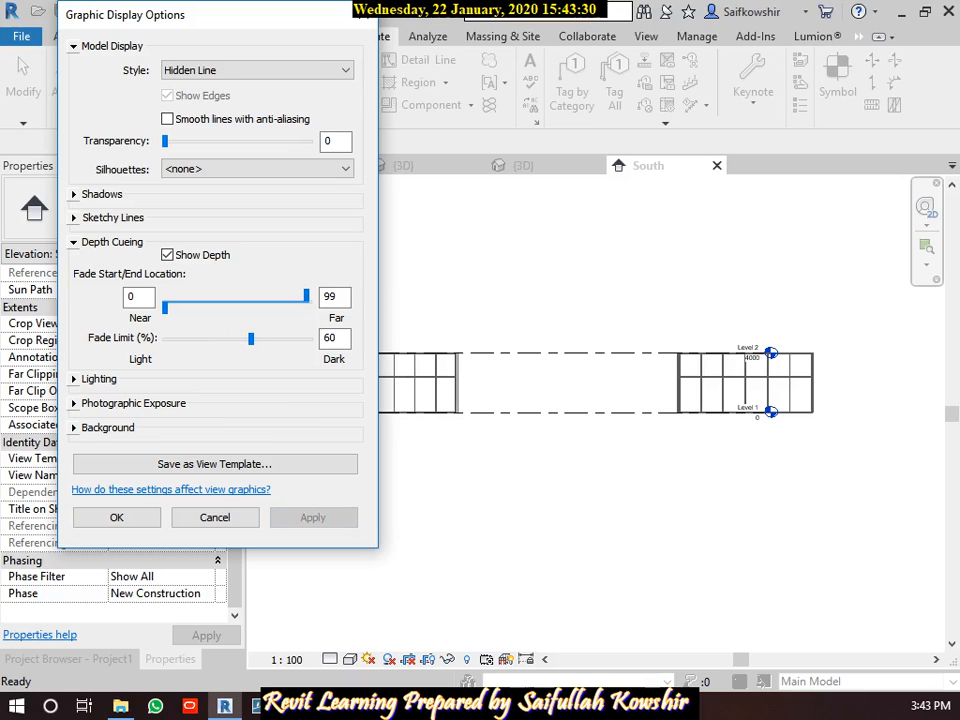
Step: Expand the Photographic Exposure settings for a look and accept the South elevation's graphic display options
{"action": "left_click", "coordinate": [74, 404]}
{"action": "left_click", "coordinate": [74, 404]}
{"action": "left_click", "coordinate": [74, 404]}
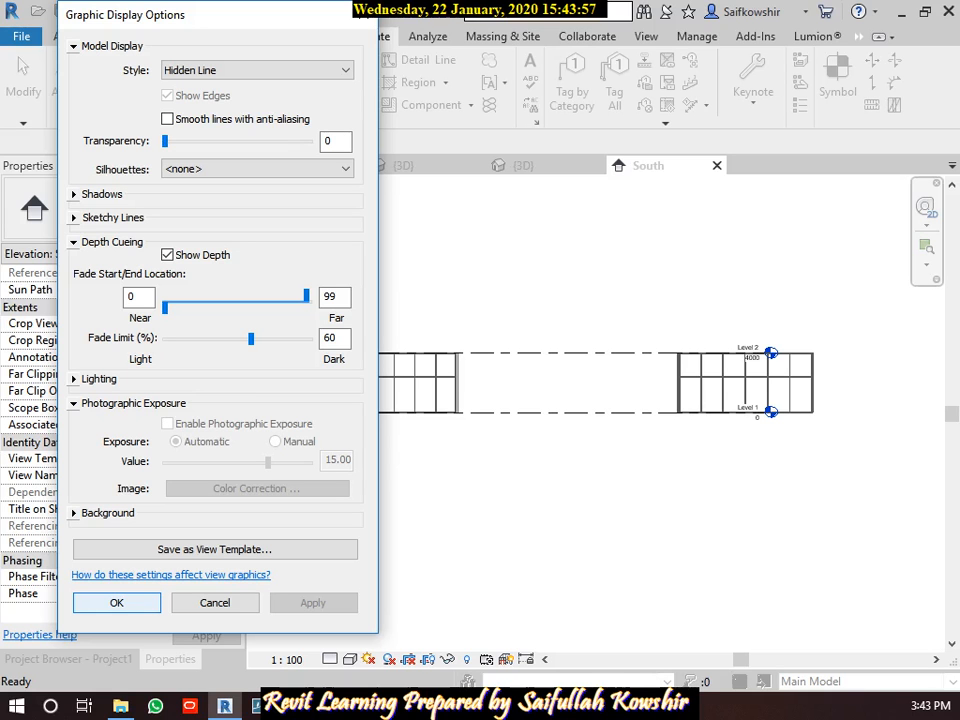
{"action": "left_click", "coordinate": [117, 603]}
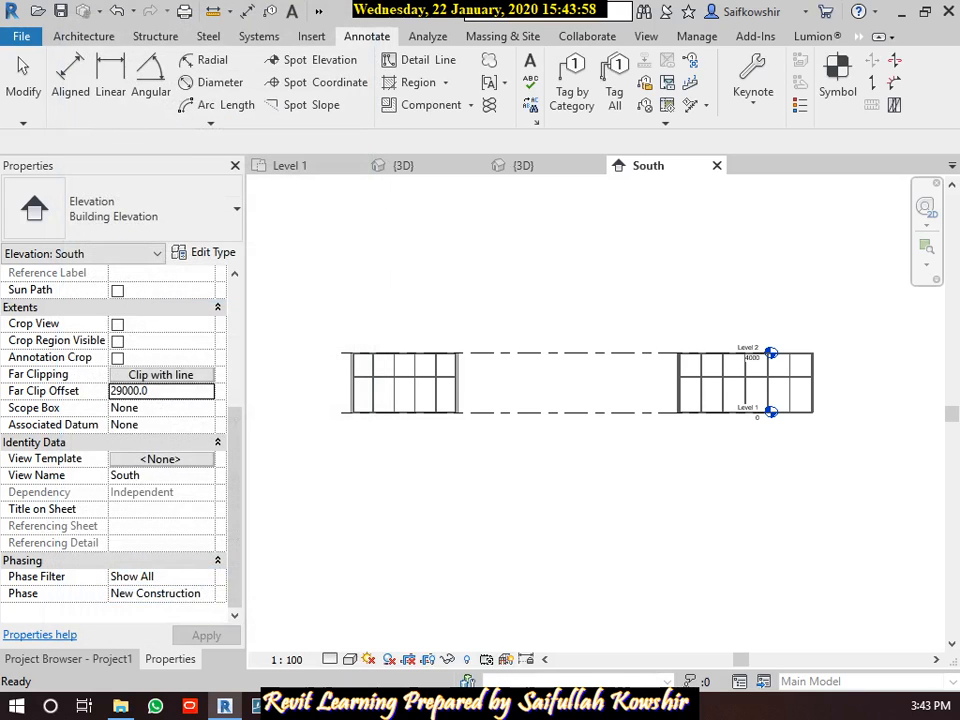
Step: Switch to the House Project's {3D} view and look at the Photographic Exposure settings in its graphic display options
{"action": "left_click", "coordinate": [410, 166]}
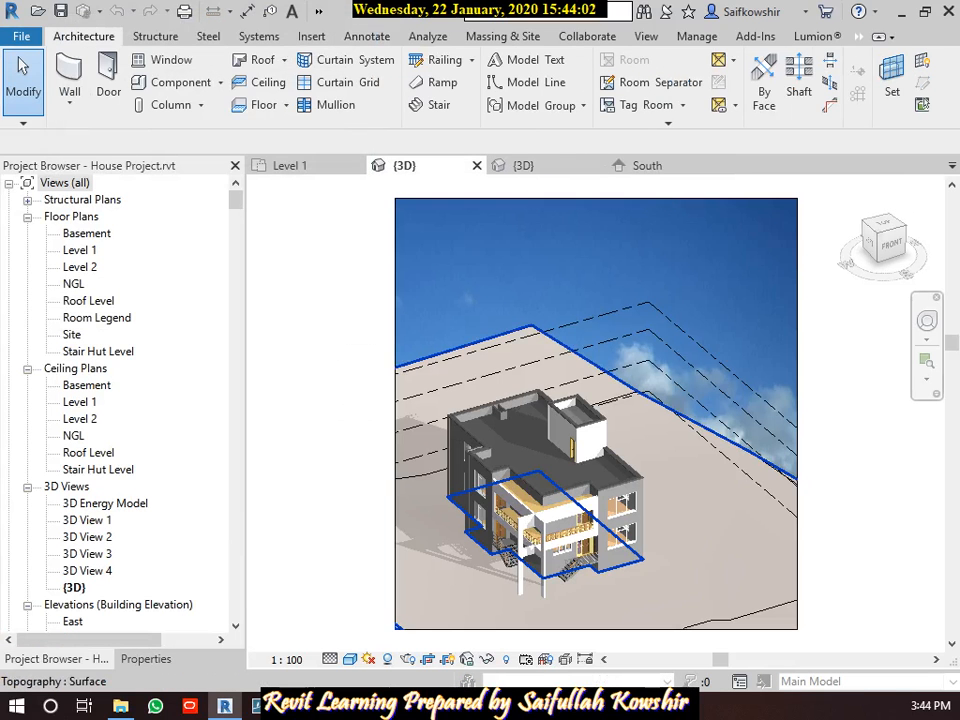
{"action": "left_click", "coordinate": [420, 518]}
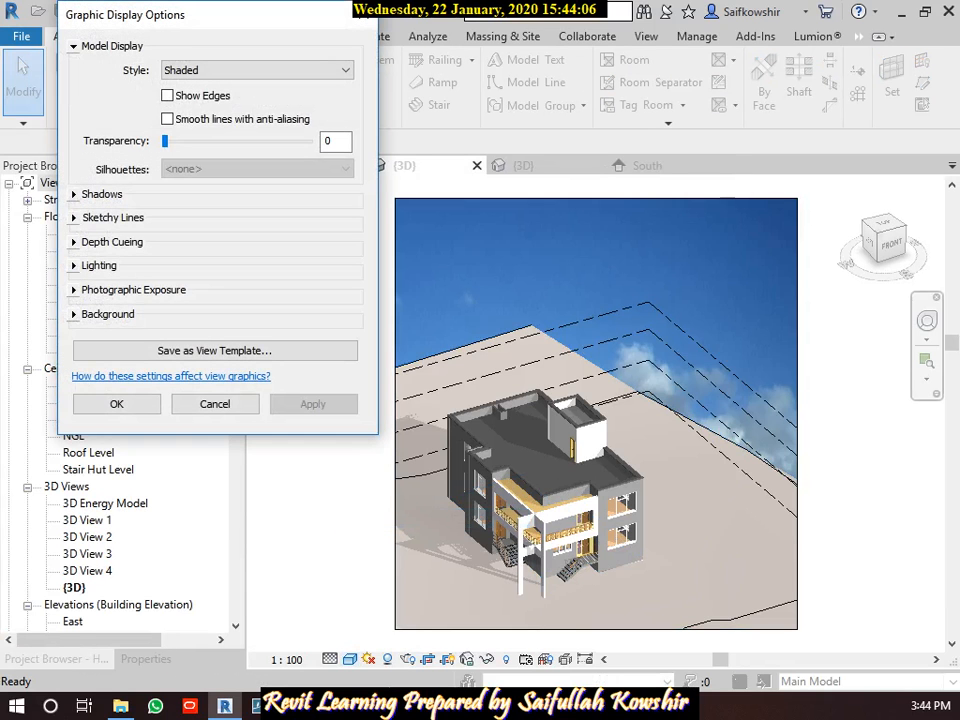
{"action": "left_click", "coordinate": [133, 289]}
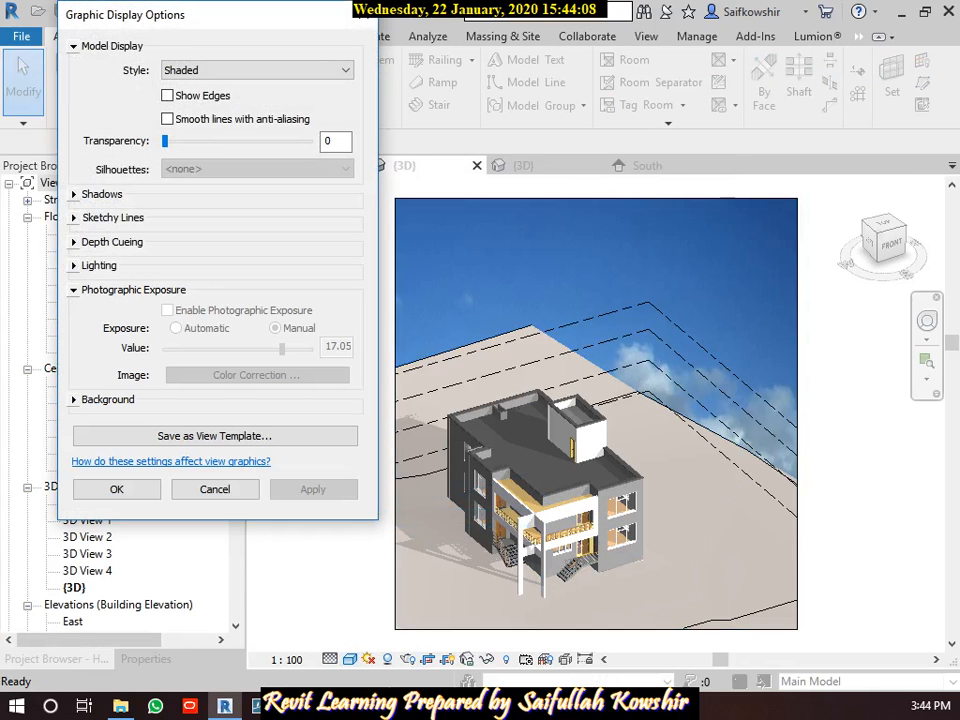
{"action": "left_click", "coordinate": [214, 489]}
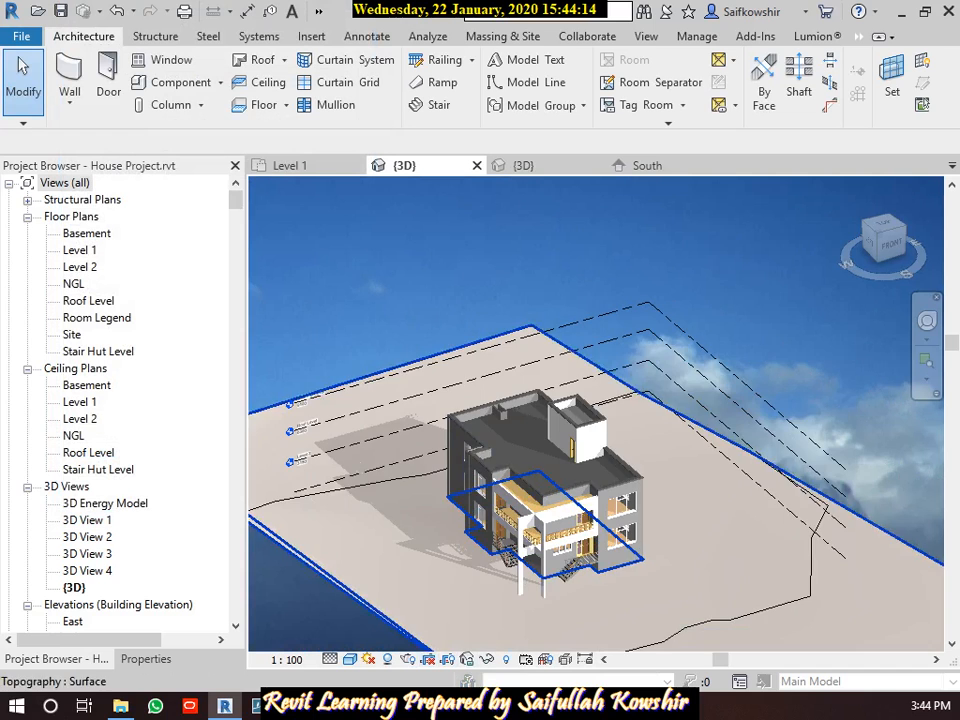
Step: Set the background of the house's 3D view to None in its graphic display options
{"action": "scroll", "coordinate": [595, 415], "scroll_direction": "down", "scroll_amount": 4}
{"action": "middle_click_drag", "start_coordinate": [501, 407], "coordinate": [575, 410]}
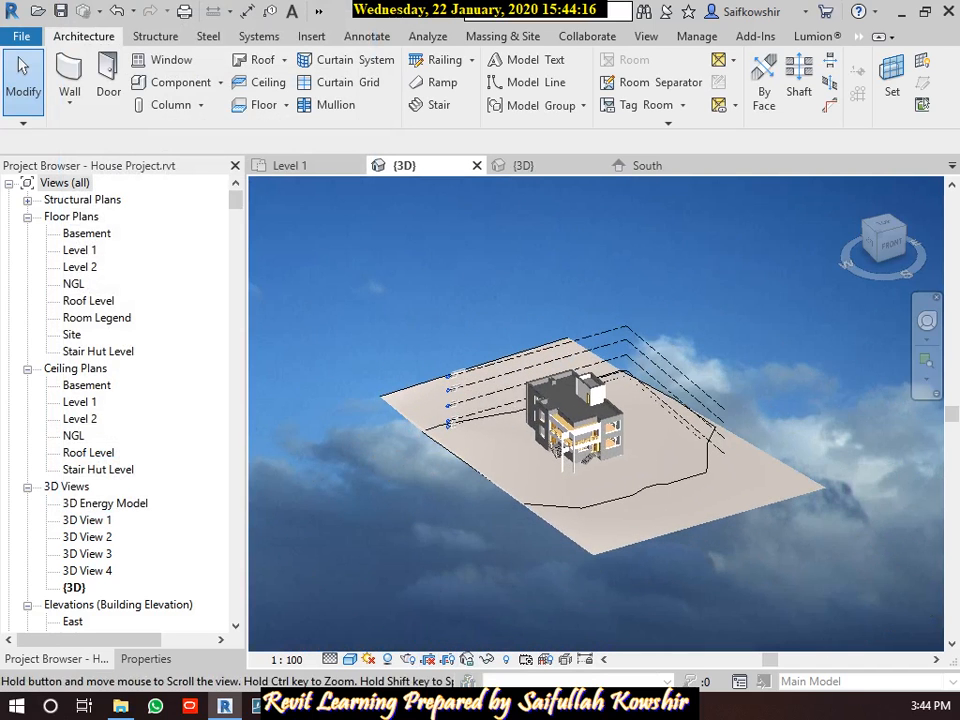
{"action": "left_click", "coordinate": [350, 659]}
{"action": "left_click", "coordinate": [425, 518]}
{"action": "left_click", "coordinate": [133, 289]}
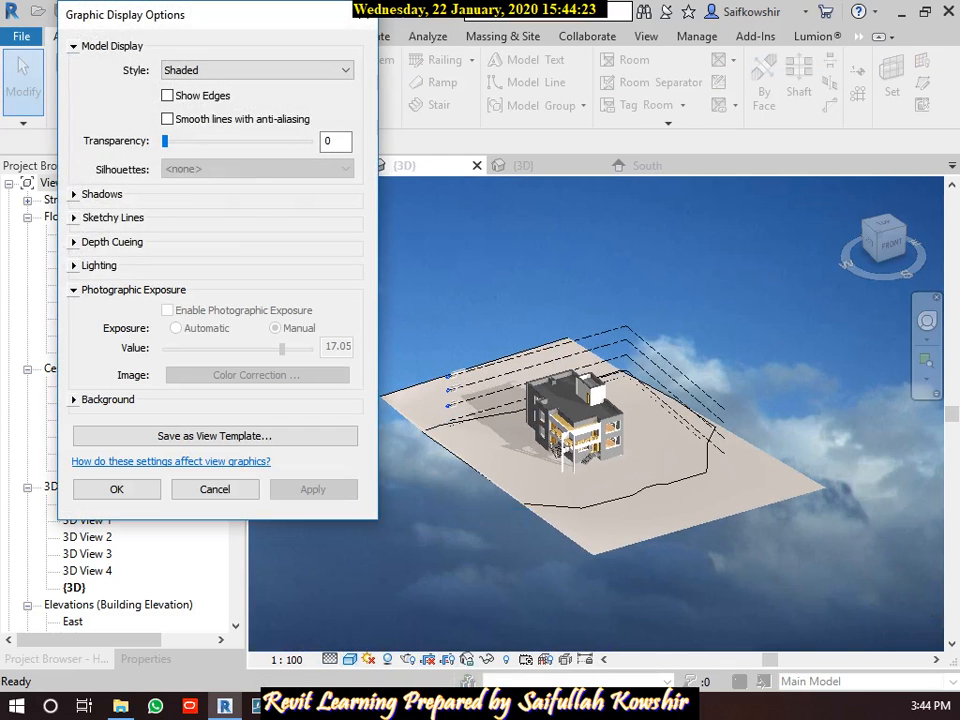
{"action": "left_click", "coordinate": [107, 399]}
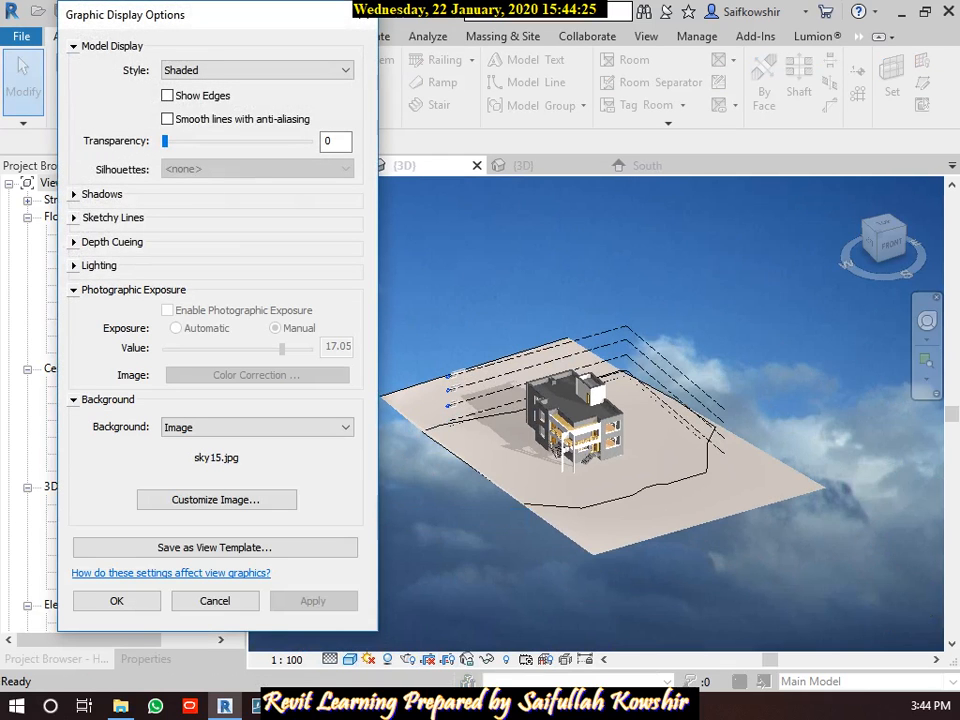
{"action": "left_click", "coordinate": [107, 399]}
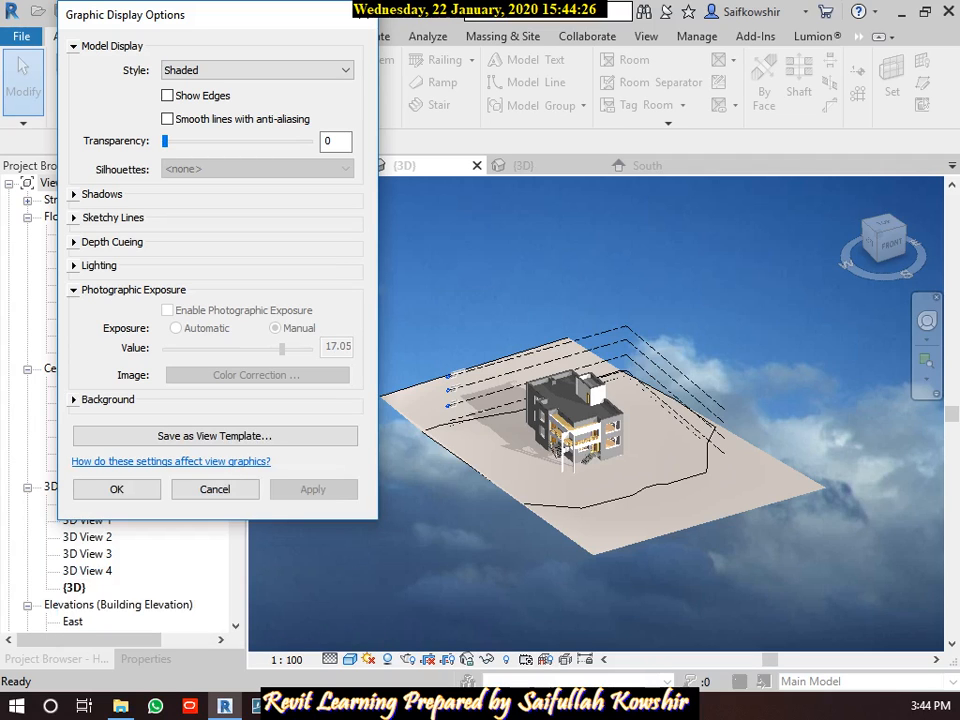
{"action": "left_click", "coordinate": [107, 399]}
{"action": "left_click", "coordinate": [257, 424]}
{"action": "left_click", "coordinate": [175, 441]}
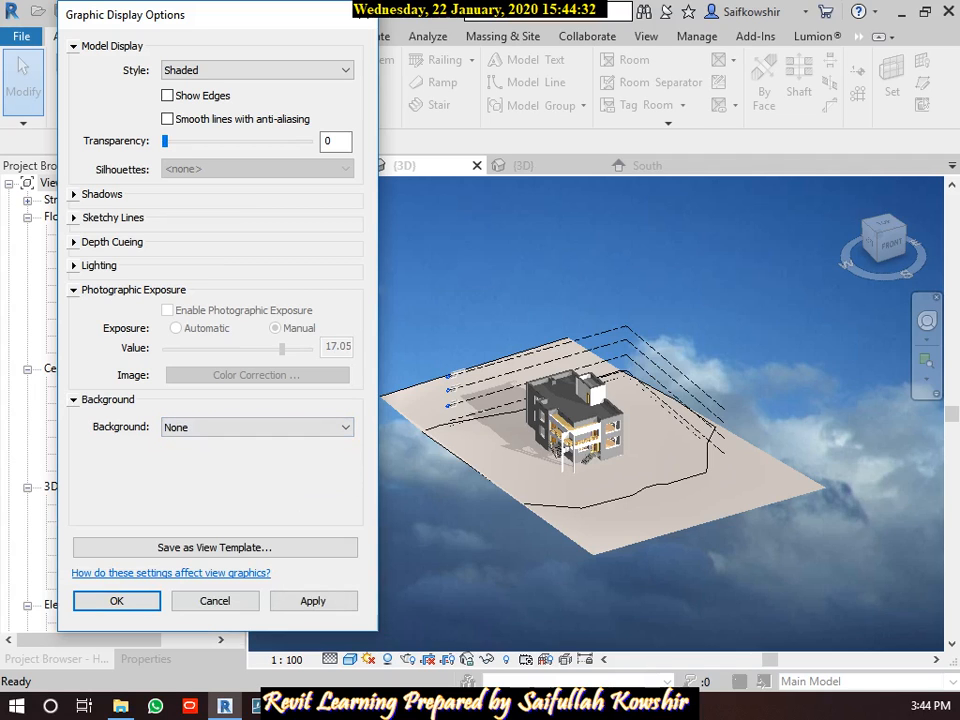
Step: Turn on Show Edges and smooth lines with anti-aliasing, and set the model display style to Realistic
{"action": "left_click", "coordinate": [257, 70]}
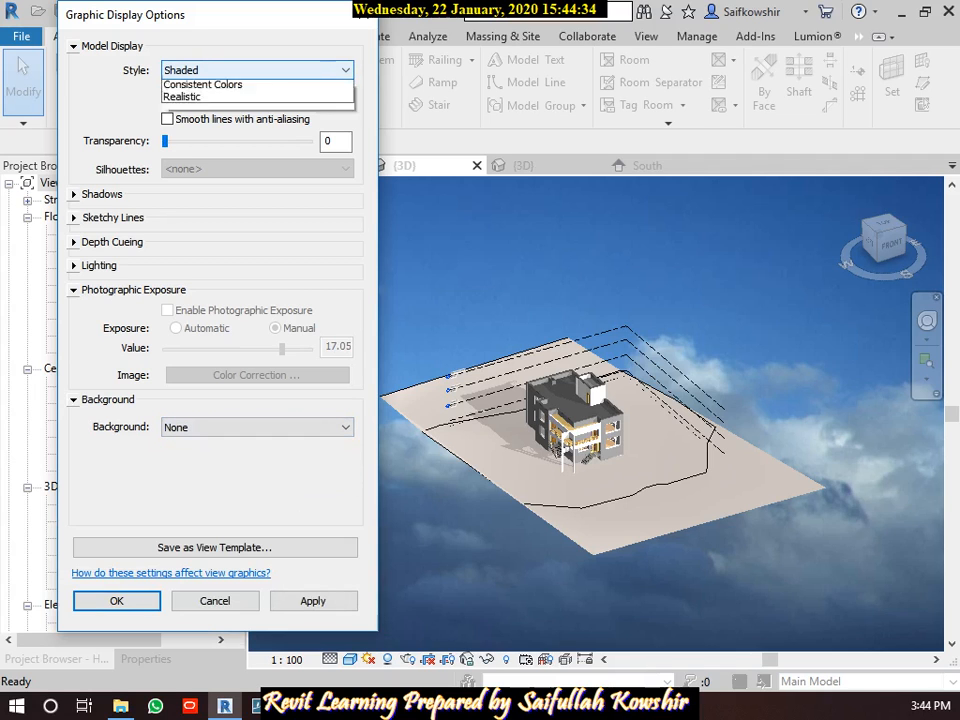
{"action": "key", "text": "Escape"}
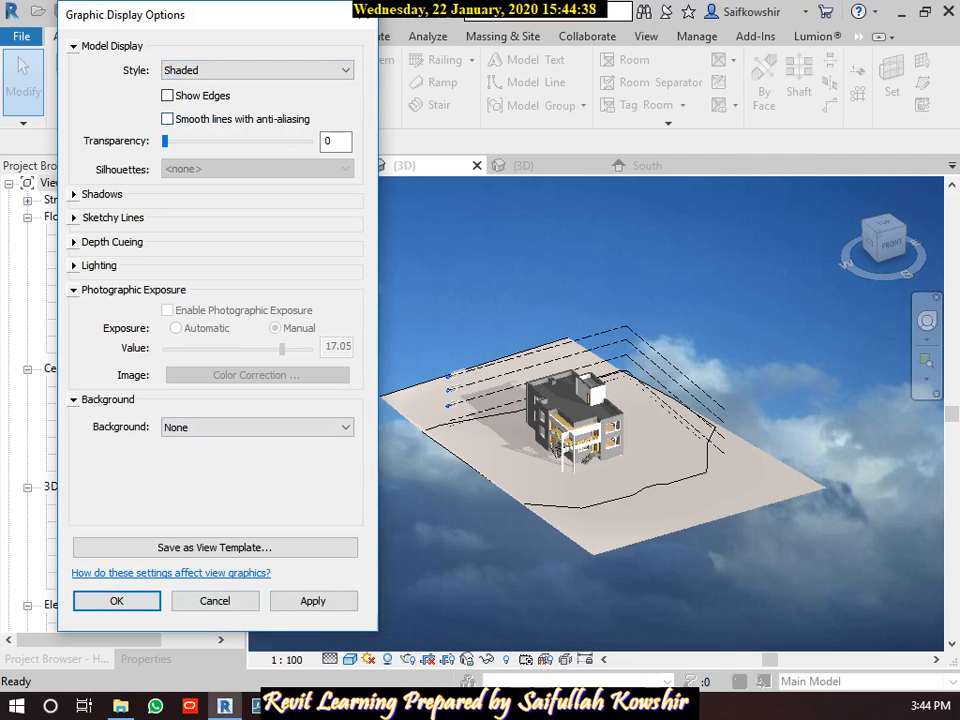
{"action": "left_click", "coordinate": [167, 95]}
{"action": "left_click", "coordinate": [167, 118]}
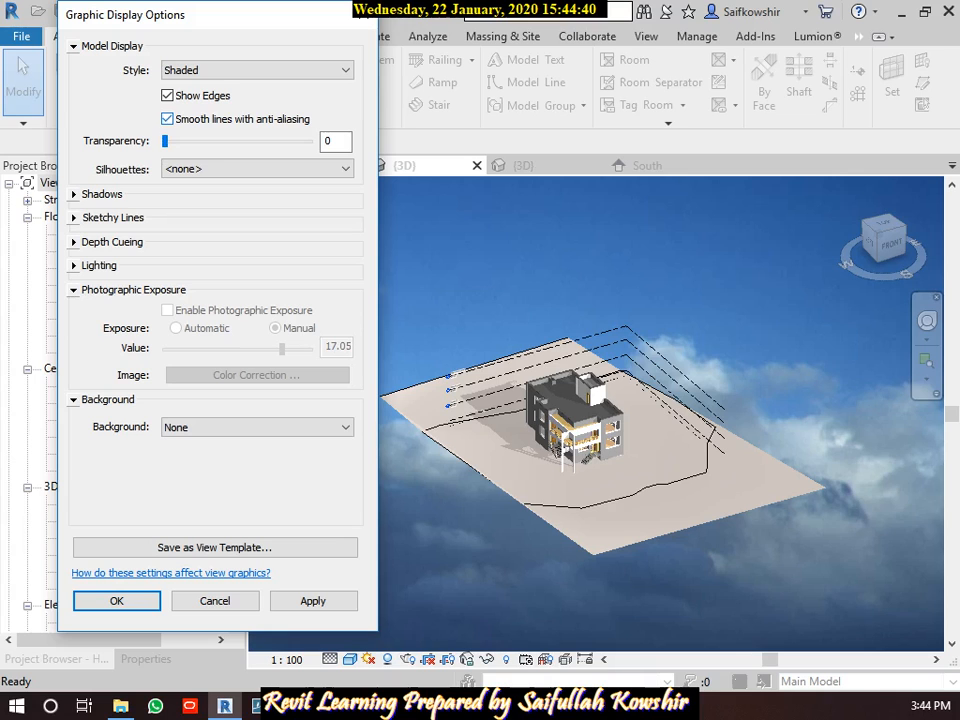
{"action": "left_click", "coordinate": [257, 70]}
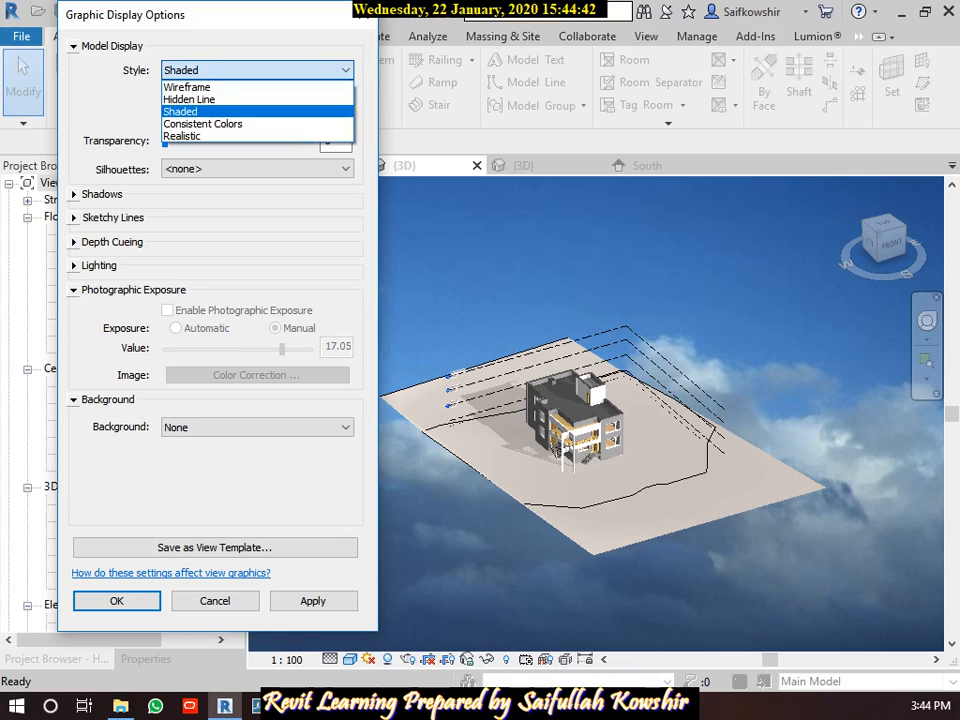
{"action": "left_click", "coordinate": [182, 136]}
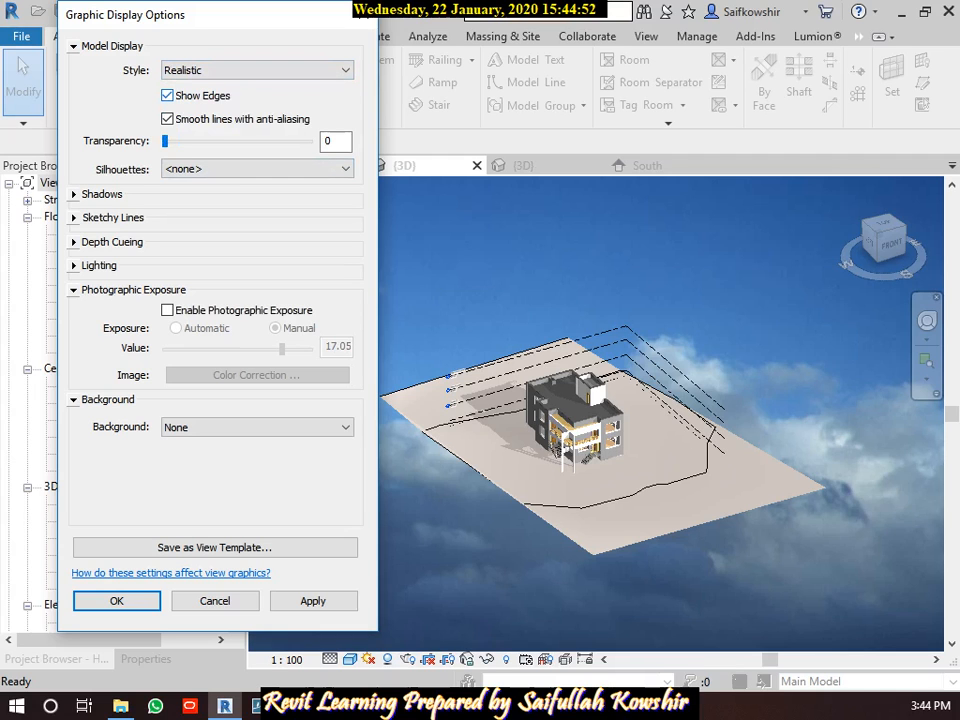
Step: Enable and apply Photographic Exposure with the manual setting, and switch it to Automatic exposure
{"action": "left_click", "coordinate": [168, 310]}
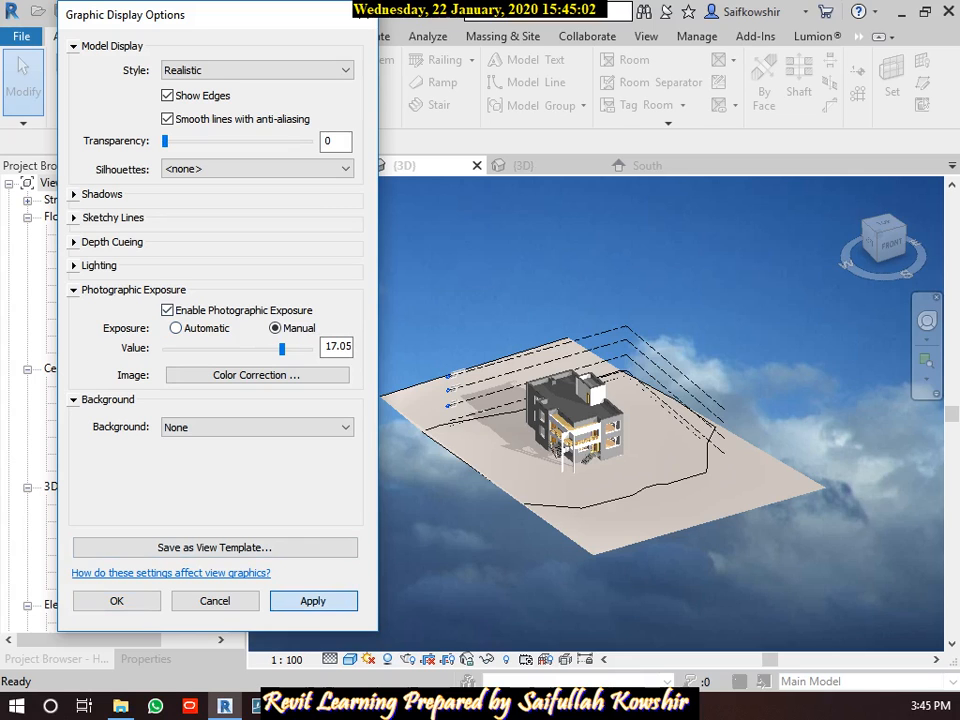
{"action": "left_click", "coordinate": [313, 600]}
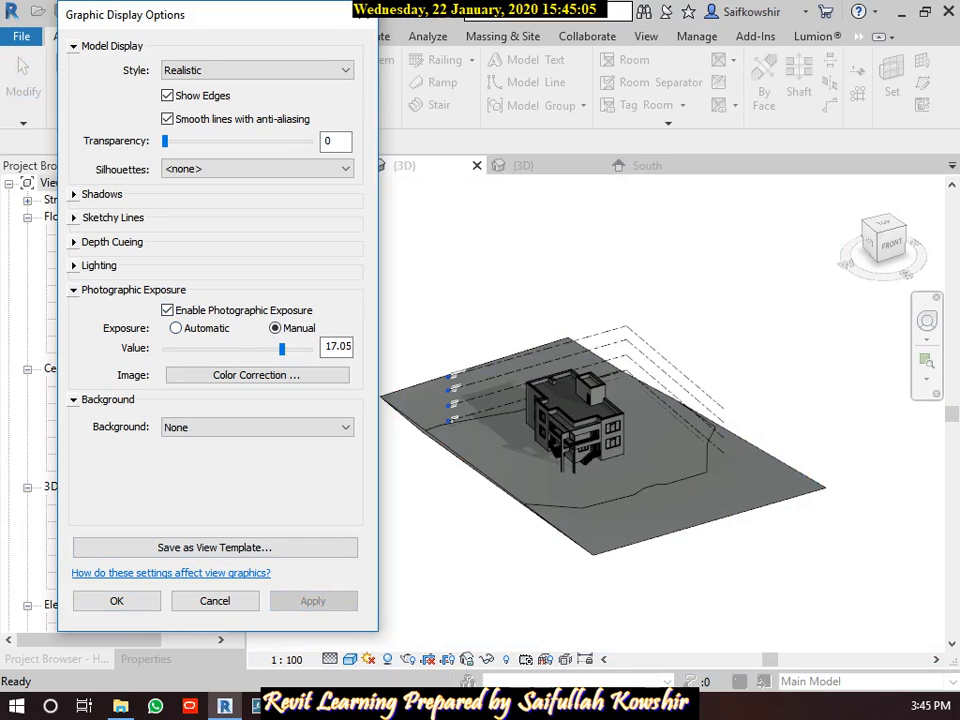
{"action": "left_click", "coordinate": [176, 328]}
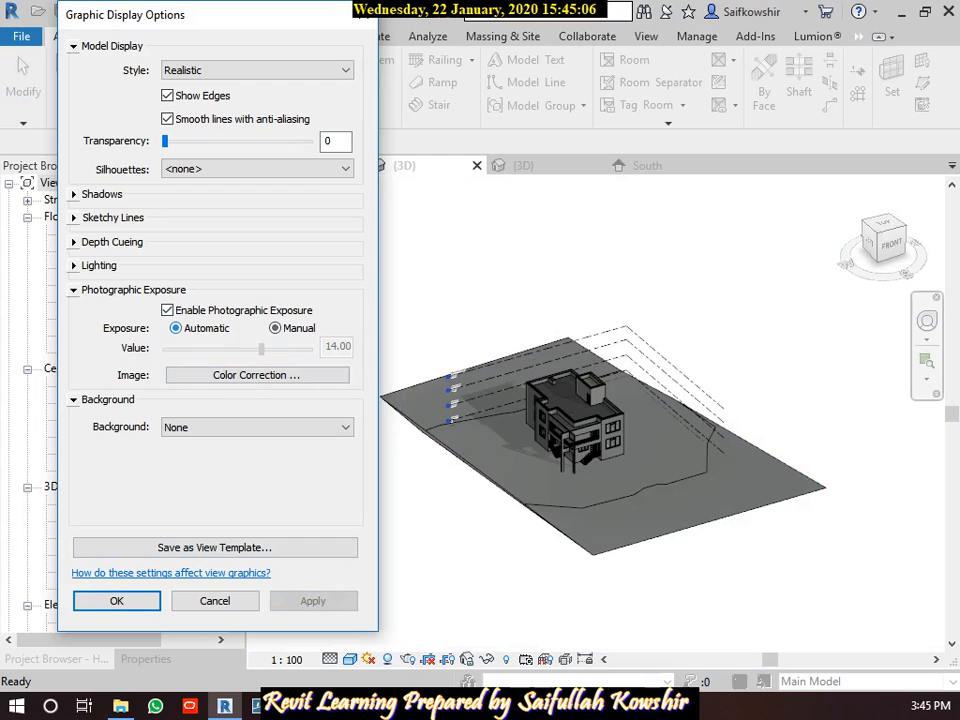
{"action": "left_click", "coordinate": [313, 600]}
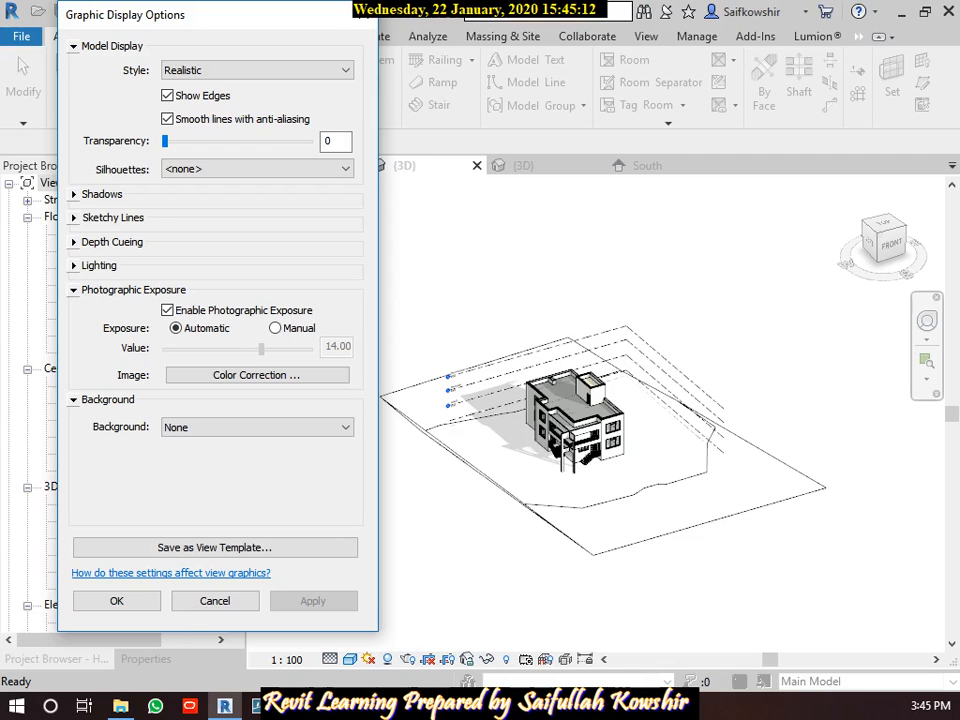
Step: Try a color correction highlights value of 0.11, reset the corrections to their defaults, and close the graphic display options
{"action": "left_click", "coordinate": [258, 375]}
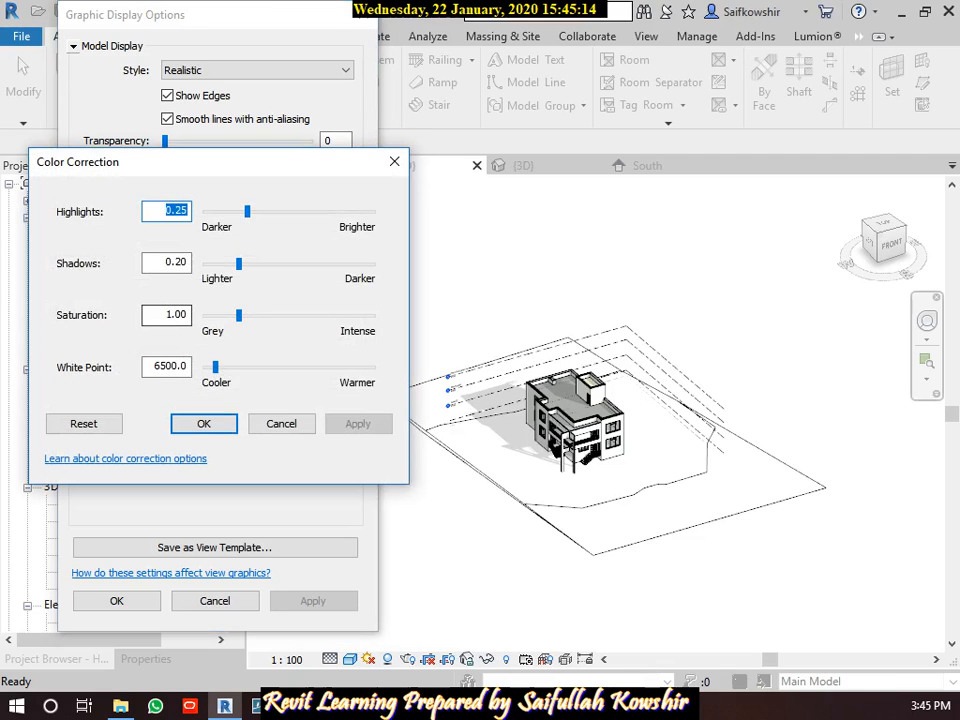
{"action": "left_click_drag", "start_coordinate": [247, 211], "coordinate": [223, 211]}
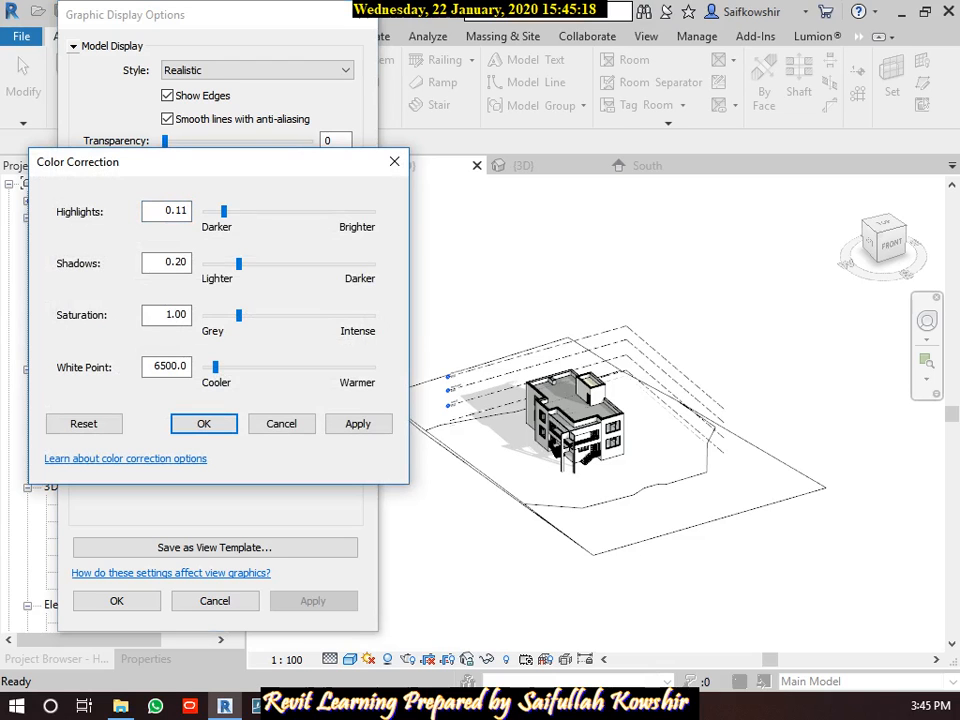
{"action": "left_click", "coordinate": [358, 423]}
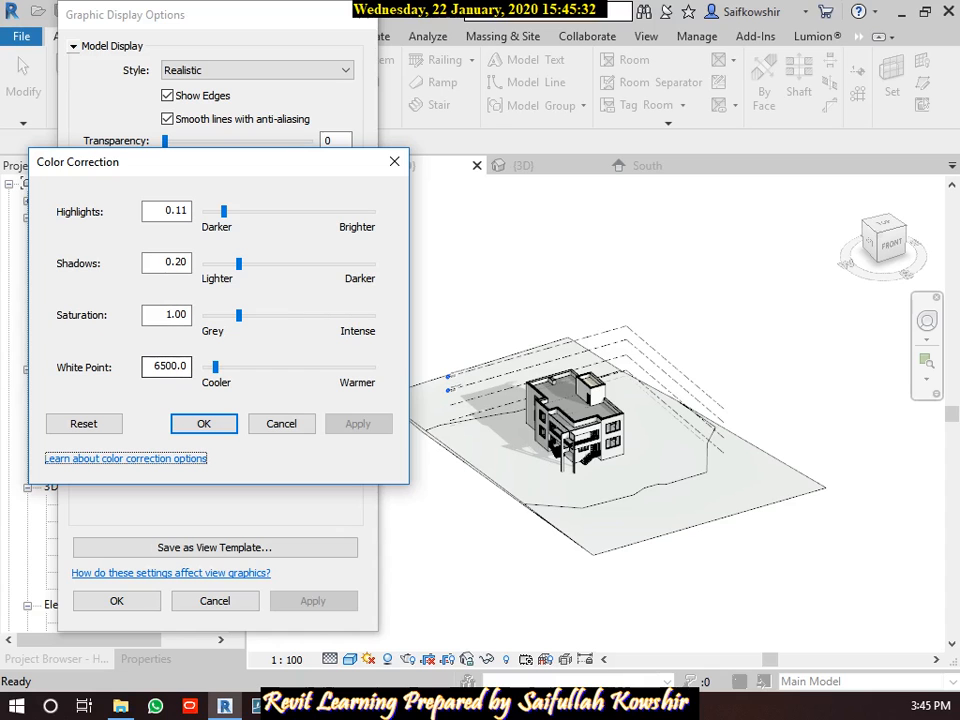
{"action": "left_click", "coordinate": [84, 424]}
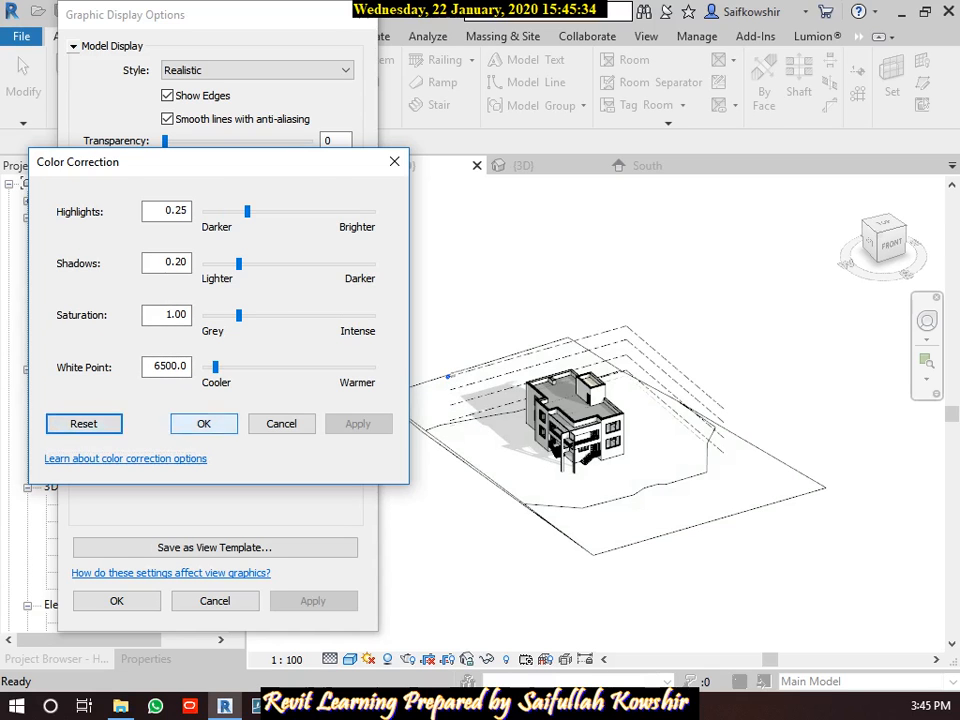
{"action": "left_click", "coordinate": [204, 424]}
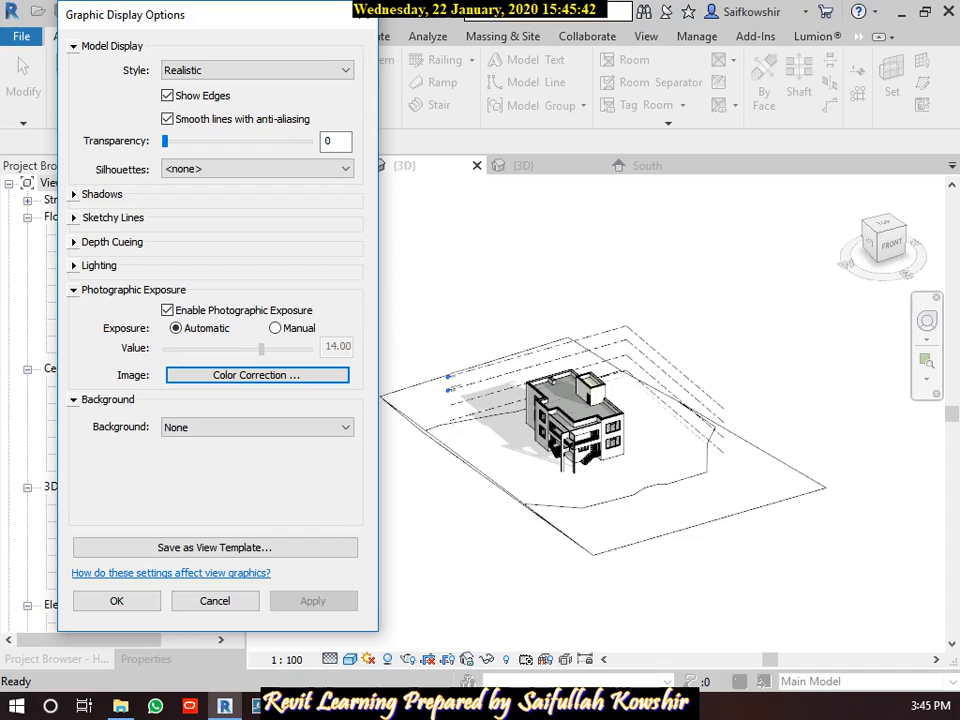
{"action": "key", "text": "Escape"}
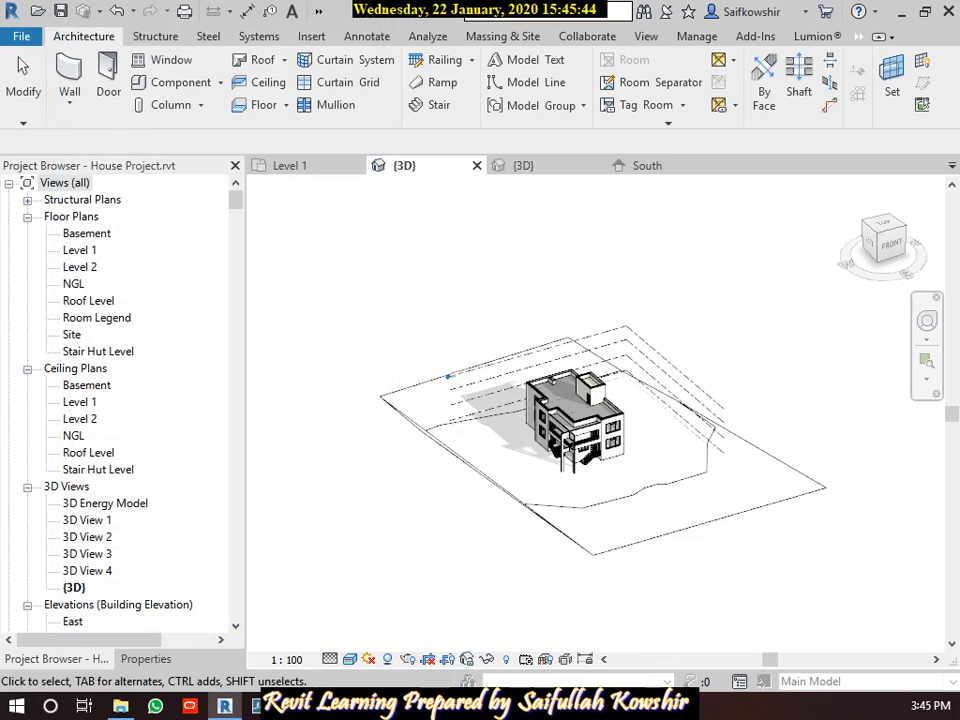
Step: Reapply the Realistic visual style to the house's 3D view and set its detail level to Coarse
{"action": "left_click", "coordinate": [350, 659]}
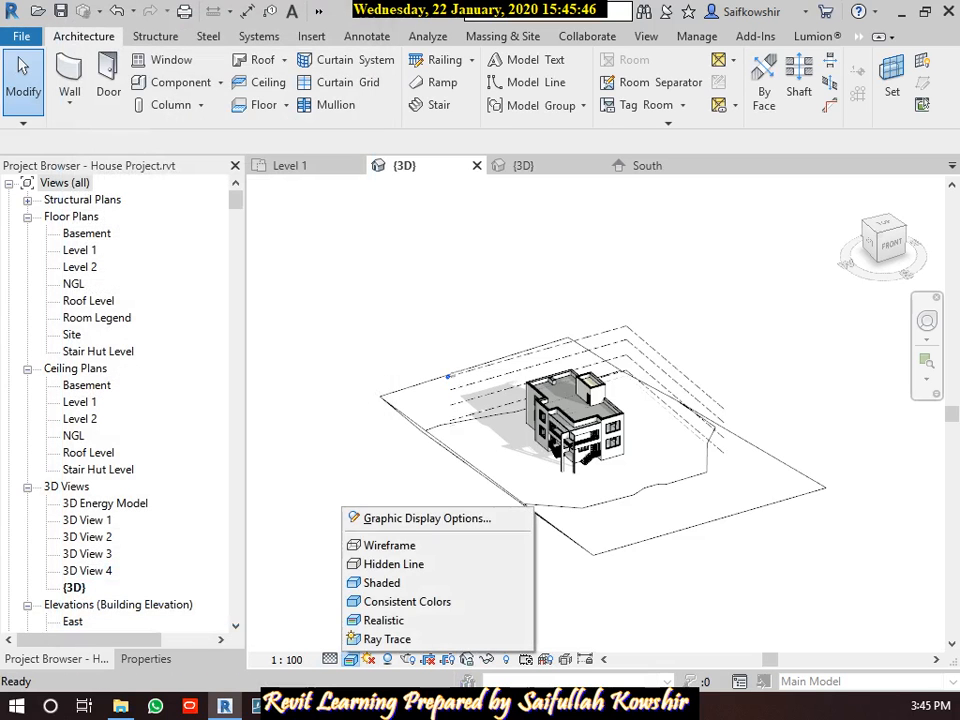
{"action": "left_click", "coordinate": [384, 620]}
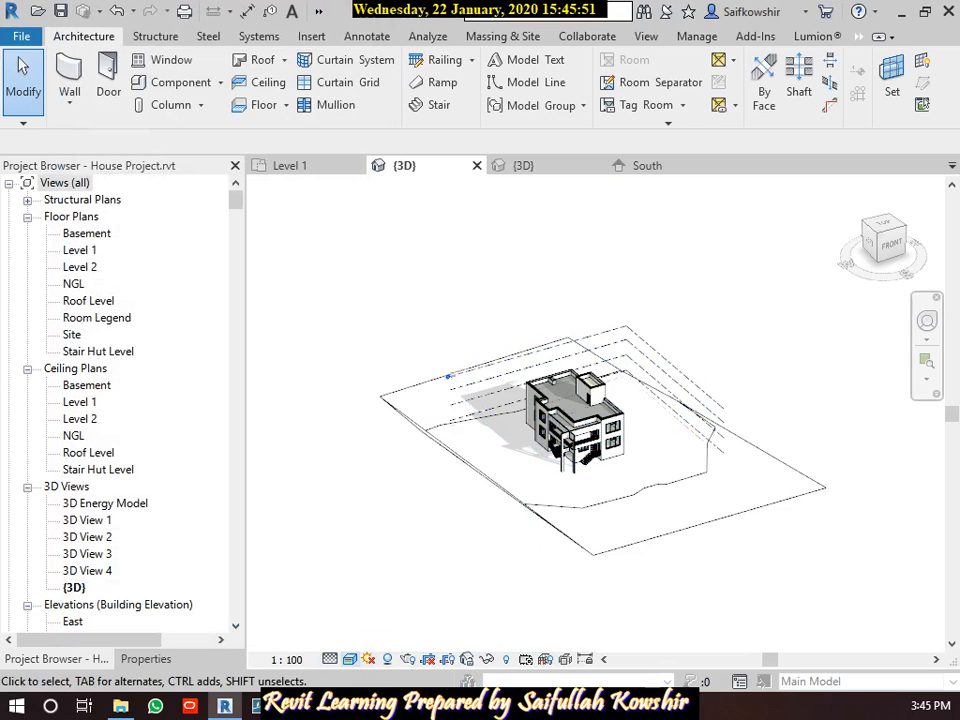
{"action": "left_click", "coordinate": [350, 659]}
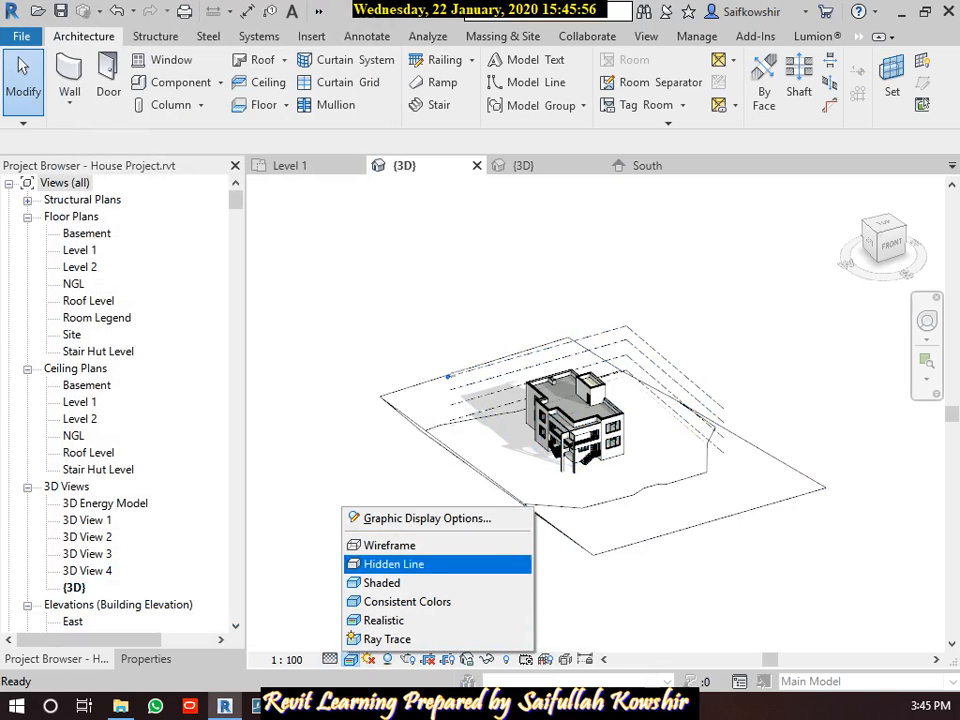
{"action": "left_click", "coordinate": [384, 620]}
{"action": "left_click", "coordinate": [331, 659]}
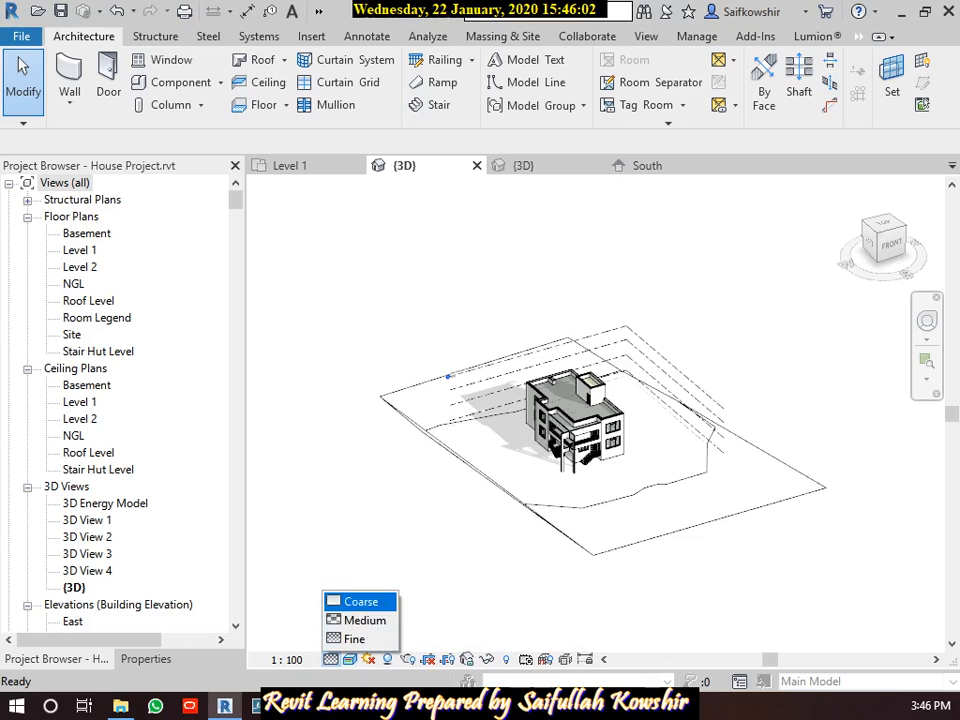
{"action": "left_click", "coordinate": [360, 601]}
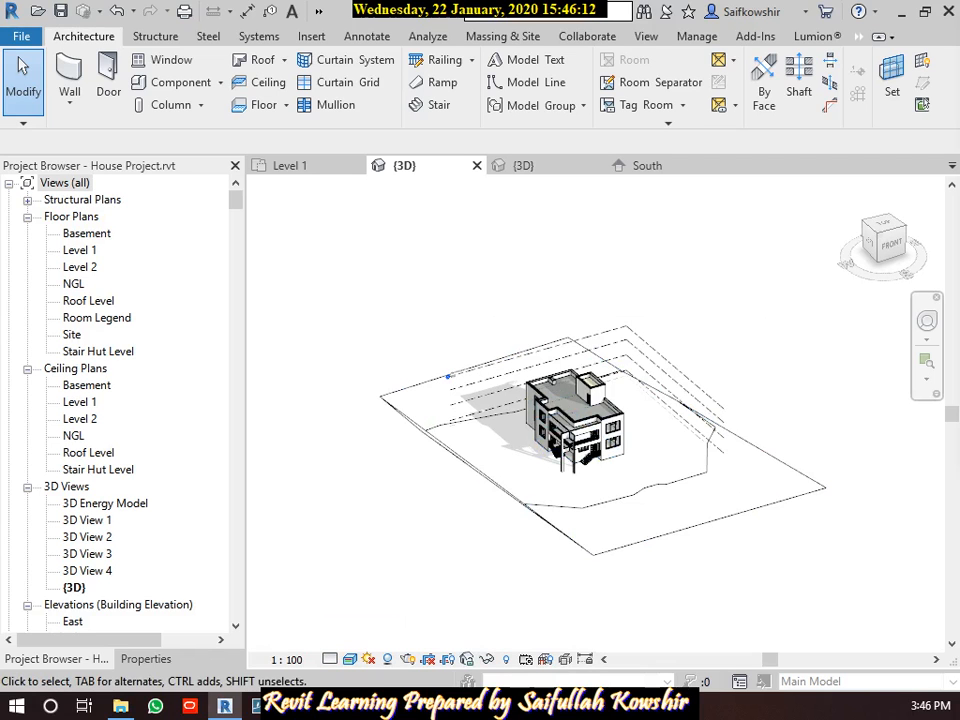
Step: Open the Rendering settings for the house's 3D view beside the model and turn on Region rendering
{"action": "left_click_drag", "start_coordinate": [959, 5], "coordinate": [374, 29]}
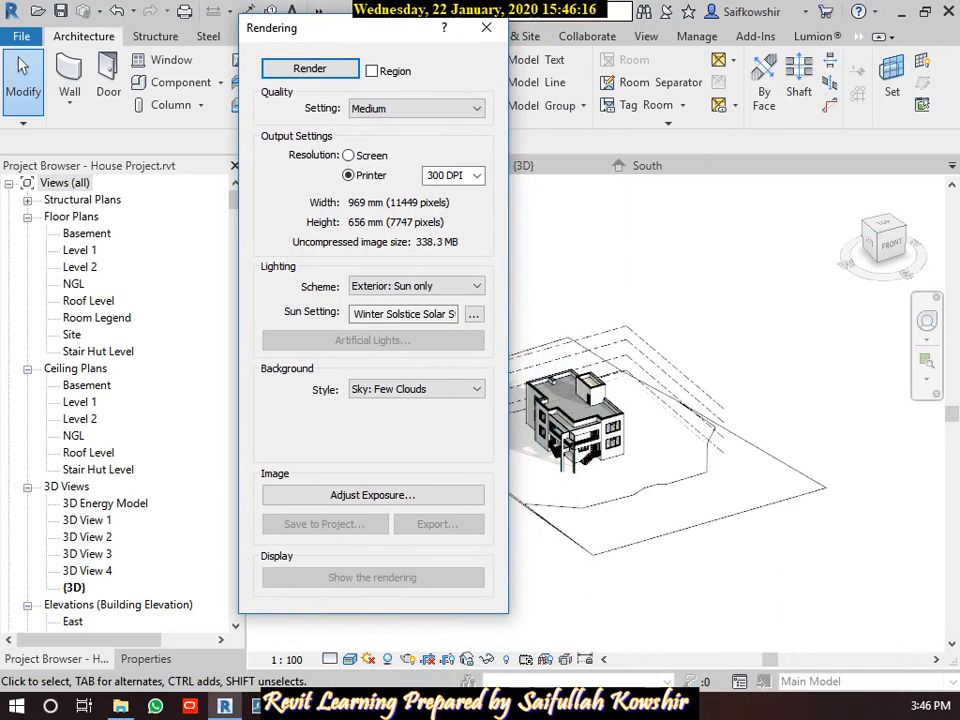
{"action": "left_click", "coordinate": [486, 27]}
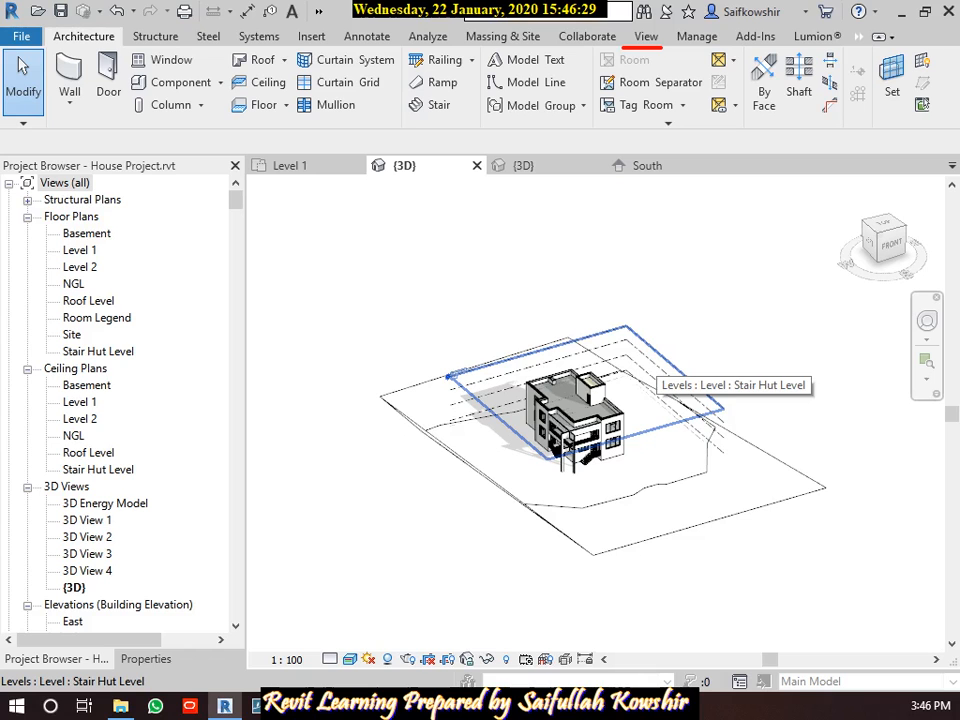
{"action": "left_click", "coordinate": [646, 37]}
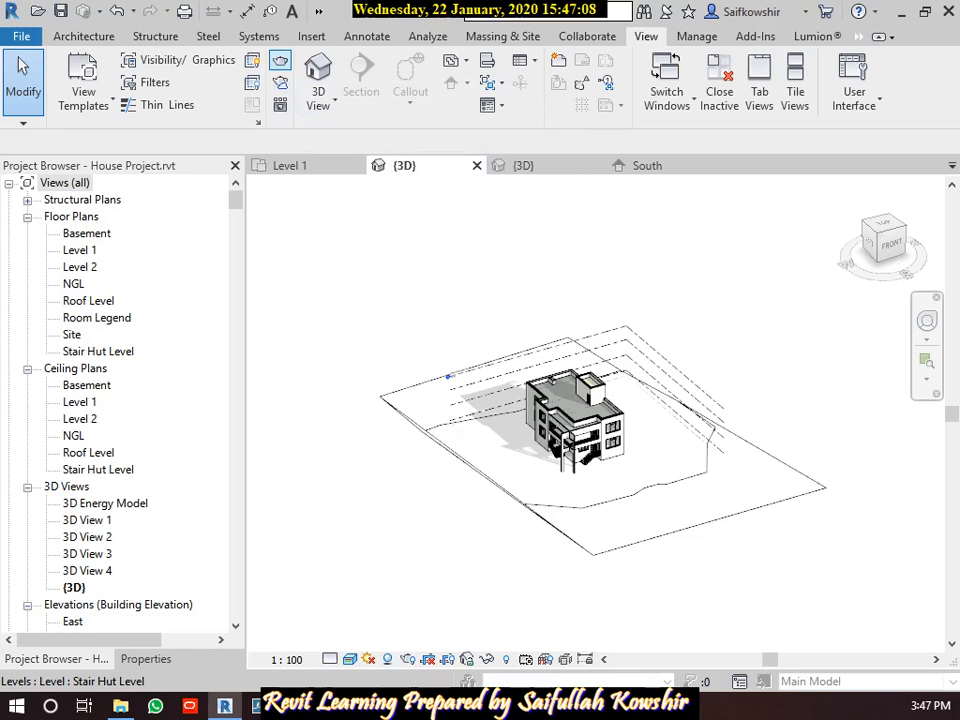
{"action": "left_click", "coordinate": [280, 60]}
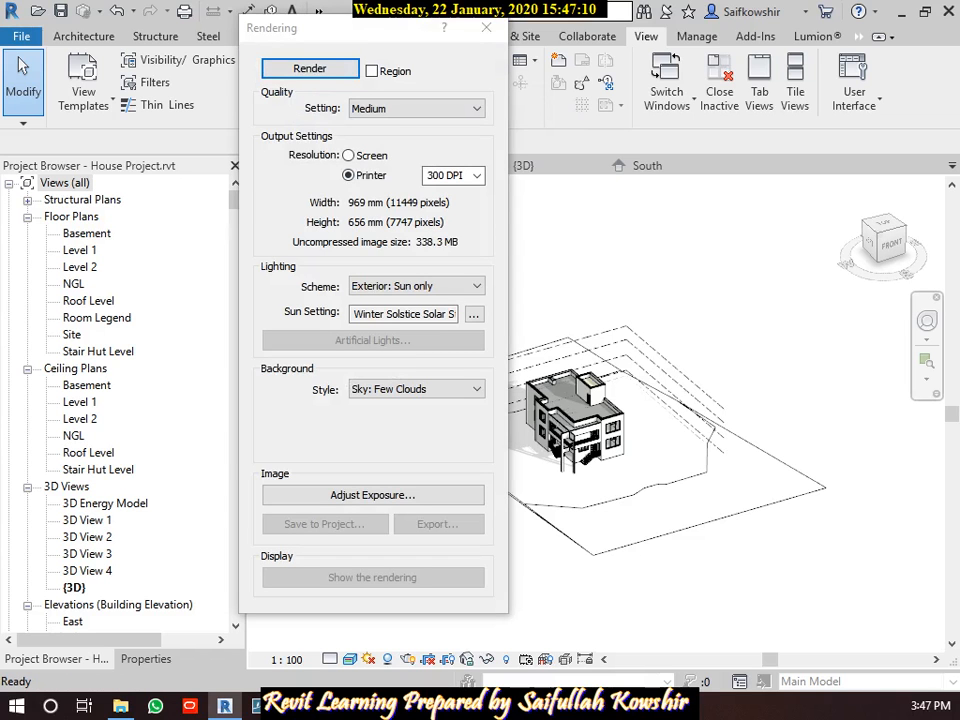
{"action": "left_click_drag", "start_coordinate": [404, 29], "coordinate": [257, 41]}
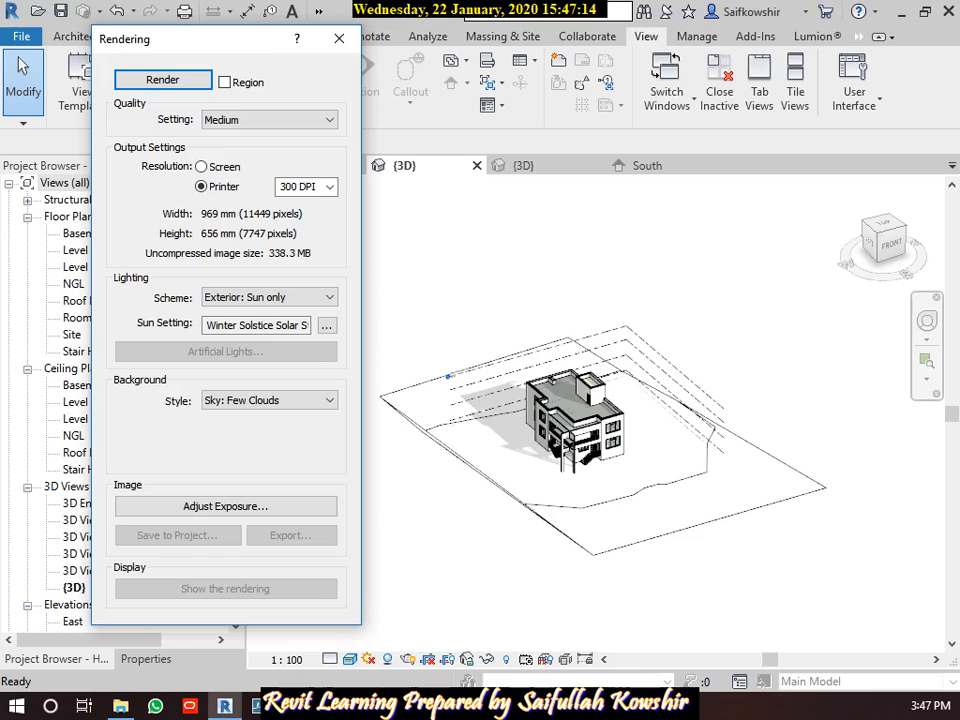
{"action": "left_click", "coordinate": [224, 82]}
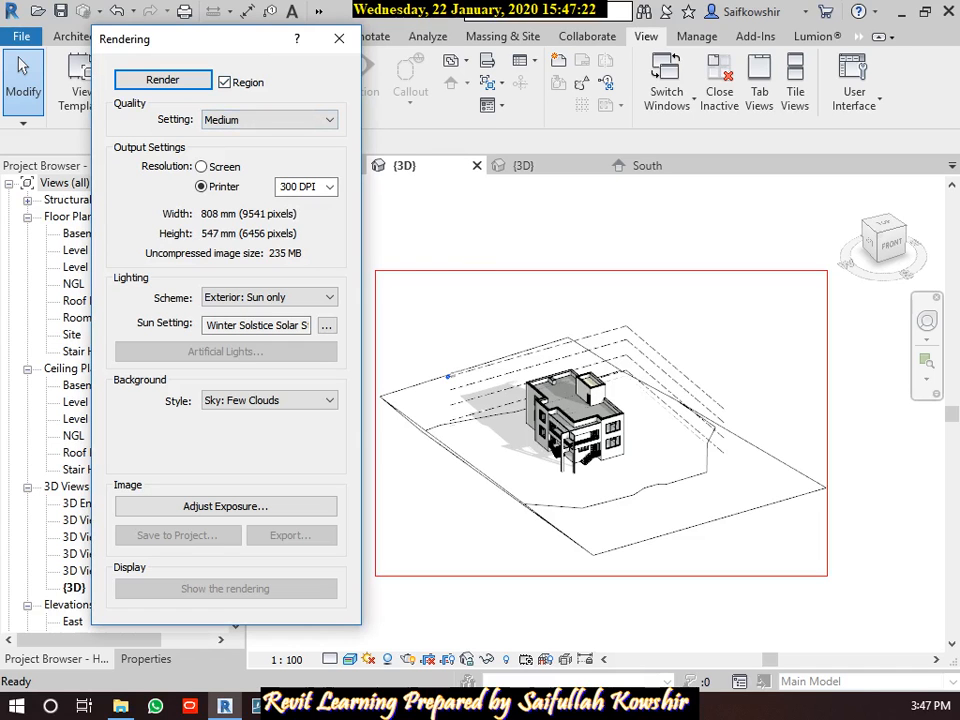
{"action": "mouse_move", "coordinate": [577, 270]}
{"action": "left_mouse_down"}
{"action": "mouse_move", "coordinate": [806, 268]}
{"action": "mouse_move", "coordinate": [826, 316]}
{"action": "mouse_move", "coordinate": [821, 570]}
{"action": "mouse_move", "coordinate": [440, 583]}
{"action": "mouse_move", "coordinate": [392, 572]}
{"action": "mouse_move", "coordinate": [387, 270]}
{"action": "left_mouse_up"}
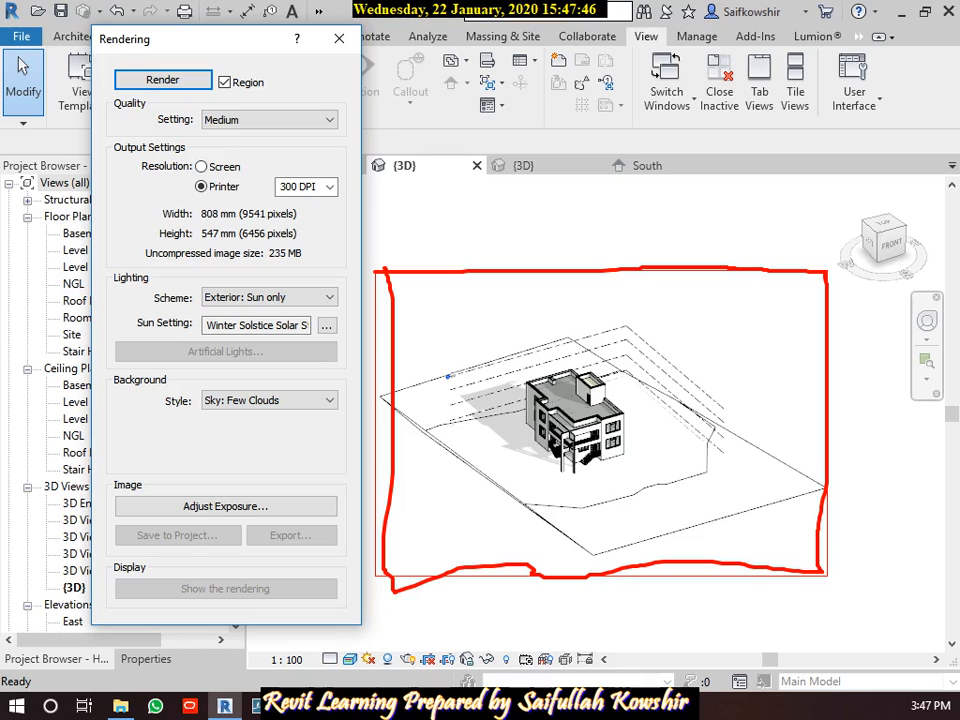
{"action": "key", "text": "Escape"}
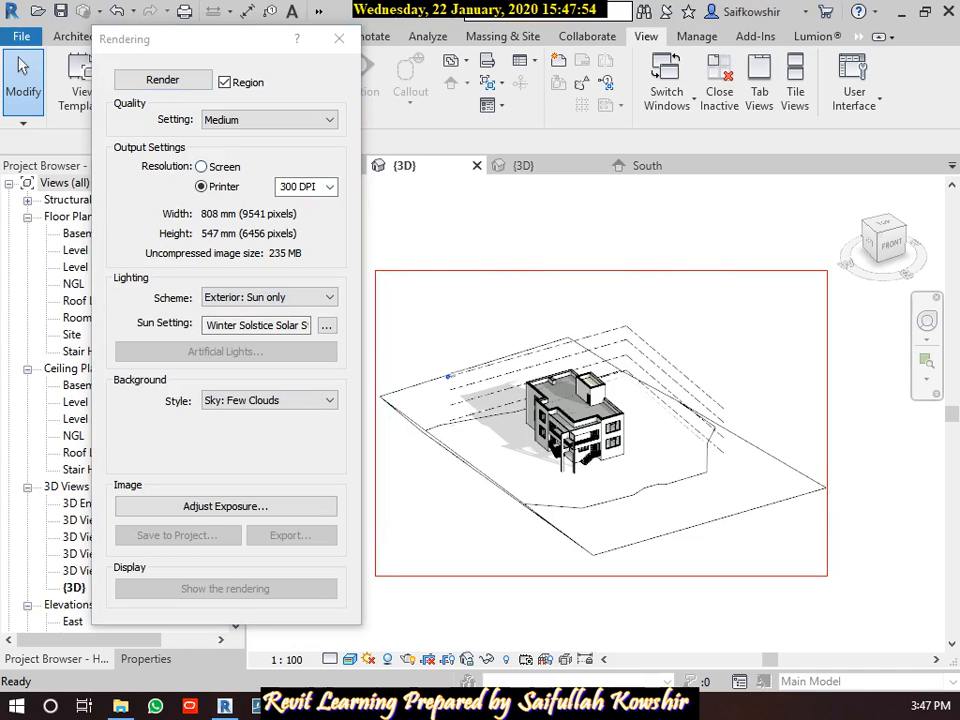
Step: Close the Rendering settings, turn on cropping for the 3D view, and tighten the crop region around the house
{"action": "left_click", "coordinate": [339, 38]}
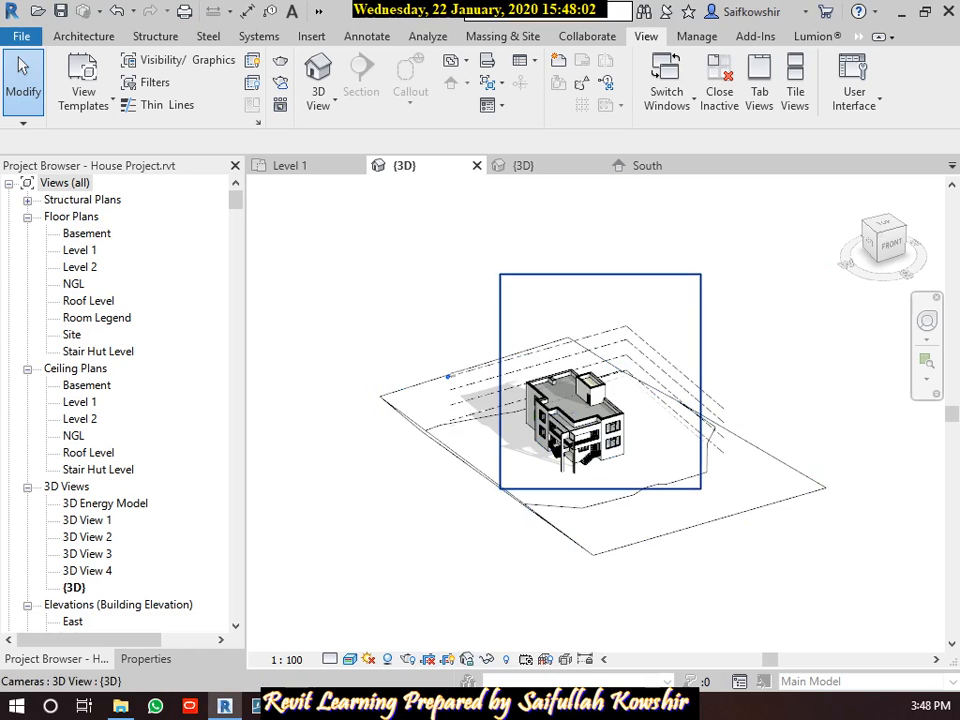
{"action": "left_click", "coordinate": [500, 330]}
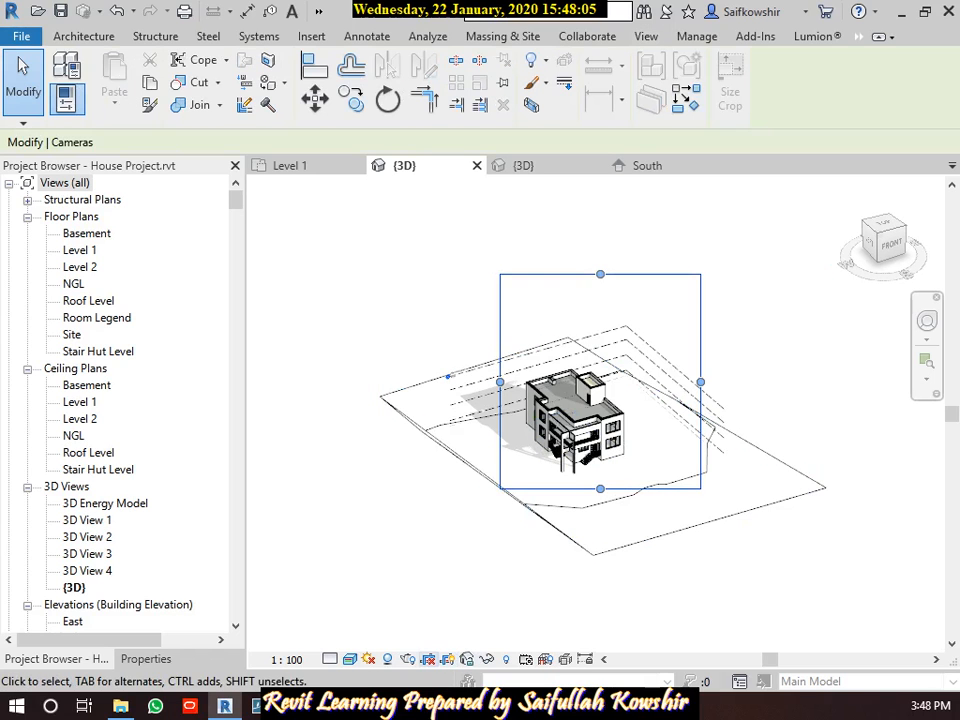
{"action": "left_click", "coordinate": [428, 659]}
{"action": "key", "text": "alt+v"}
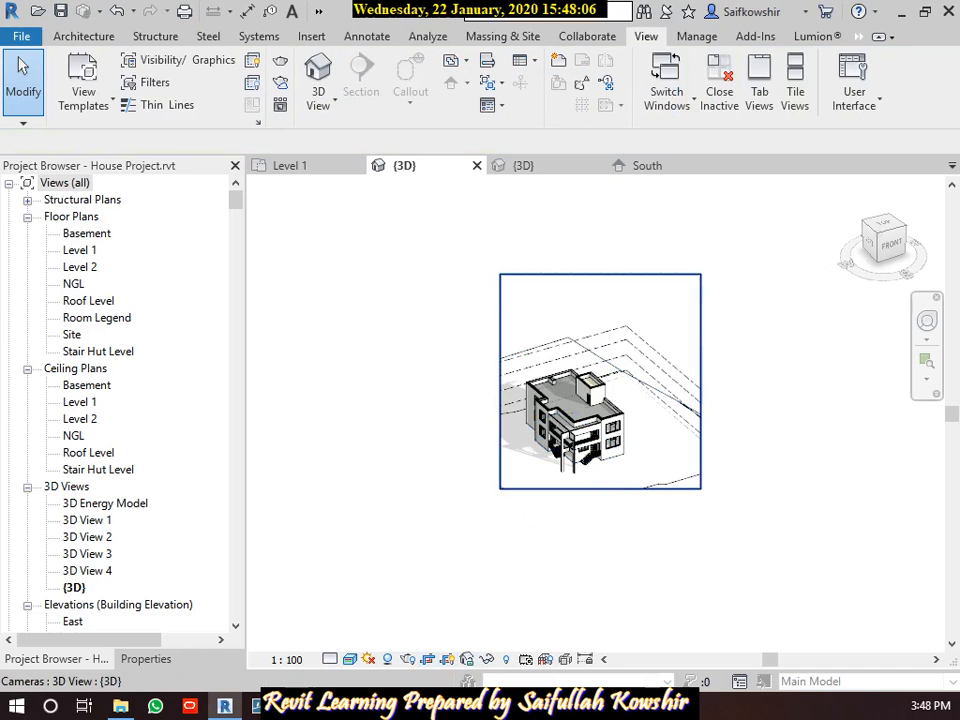
{"action": "left_click", "coordinate": [500, 330]}
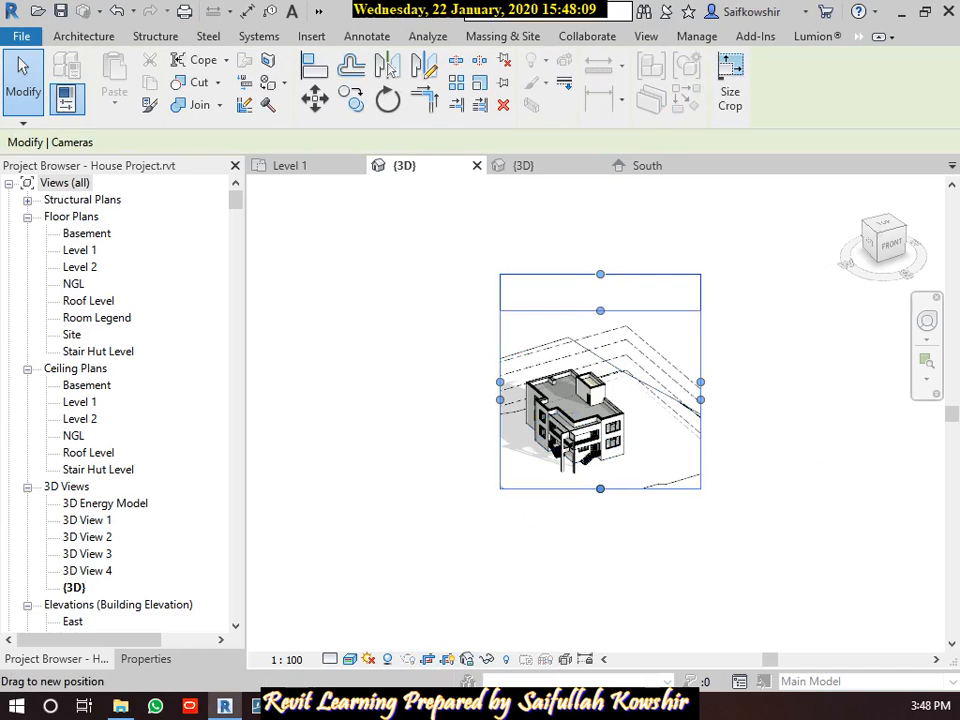
{"action": "left_click_drag", "start_coordinate": [600, 310], "coordinate": [600, 311]}
{"action": "left_click_drag", "start_coordinate": [700, 399], "coordinate": [660, 399]}
{"action": "left_click_drag", "start_coordinate": [500, 399], "coordinate": [508, 399]}
Step: Set the cropped 3D view's detail level to Fine and its visual style to Shaded
{"action": "left_click", "coordinate": [330, 659]}
{"action": "left_click", "coordinate": [354, 638]}
{"action": "key", "text": "Escape"}
{"action": "left_click", "coordinate": [350, 659]}
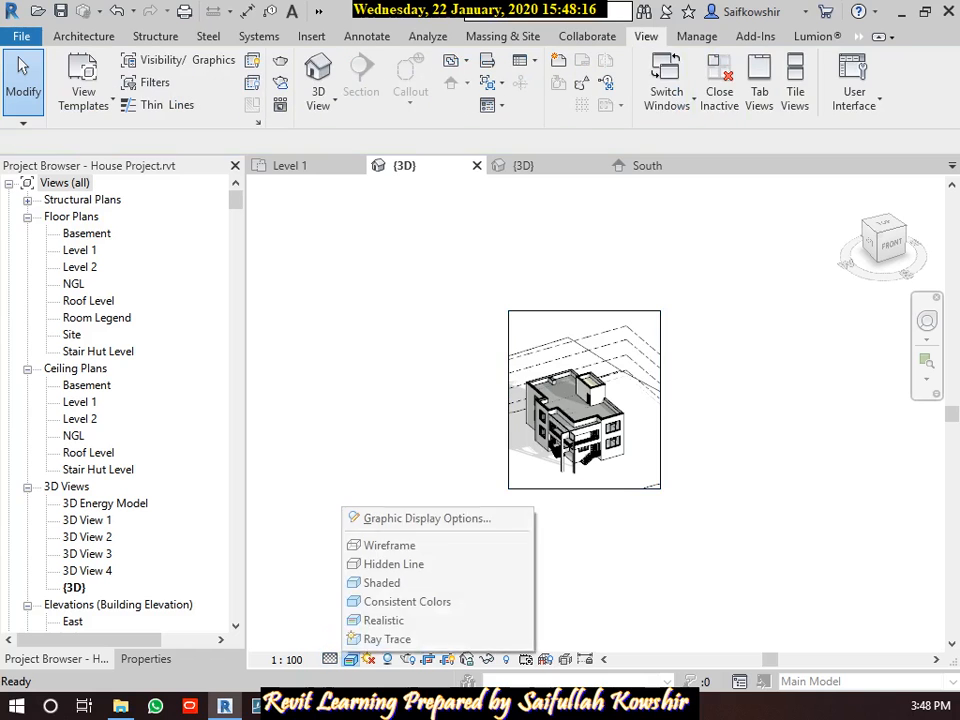
{"action": "left_click", "coordinate": [381, 582]}
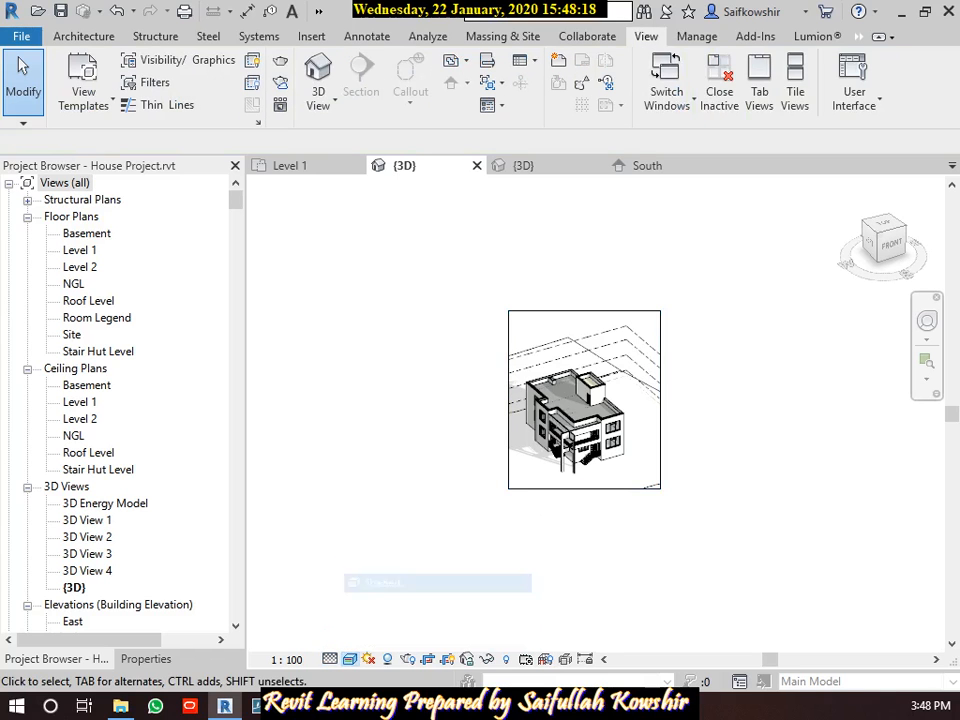
{"action": "scroll", "coordinate": [610, 487], "scroll_direction": "up", "scroll_amount": 2}
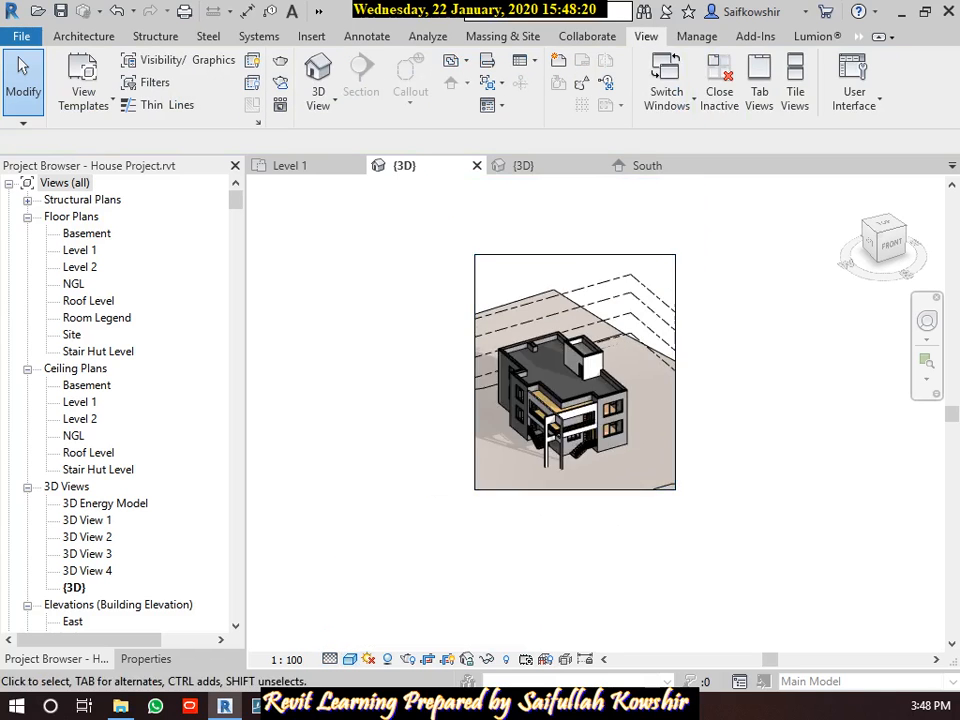
Step: Reopen the Rendering settings for the cropped view and set the render quality to Draft
{"action": "key", "text": "r"}
{"action": "key", "text": "r"}
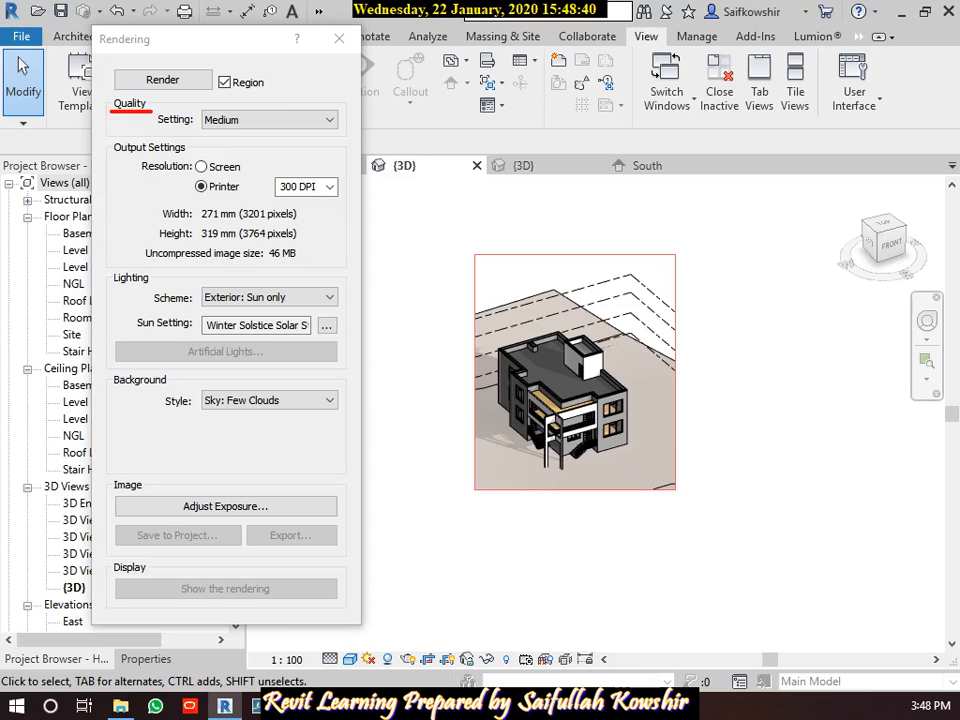
{"action": "left_click_drag", "start_coordinate": [200, 136], "coordinate": [285, 131]}
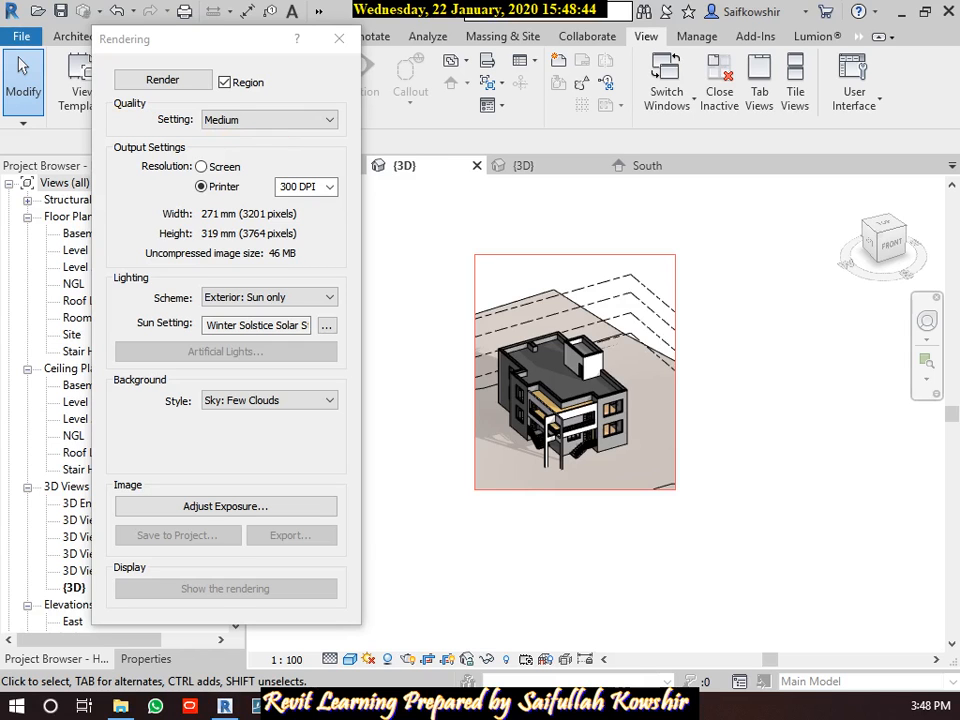
{"action": "left_click", "coordinate": [270, 119]}
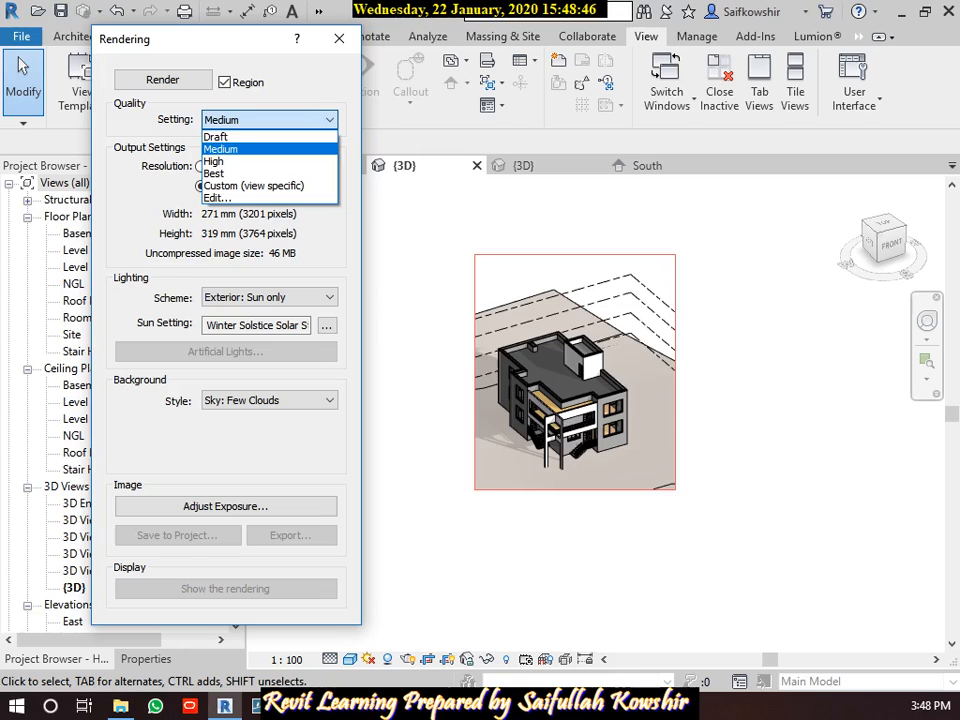
{"action": "left_click", "coordinate": [232, 137]}
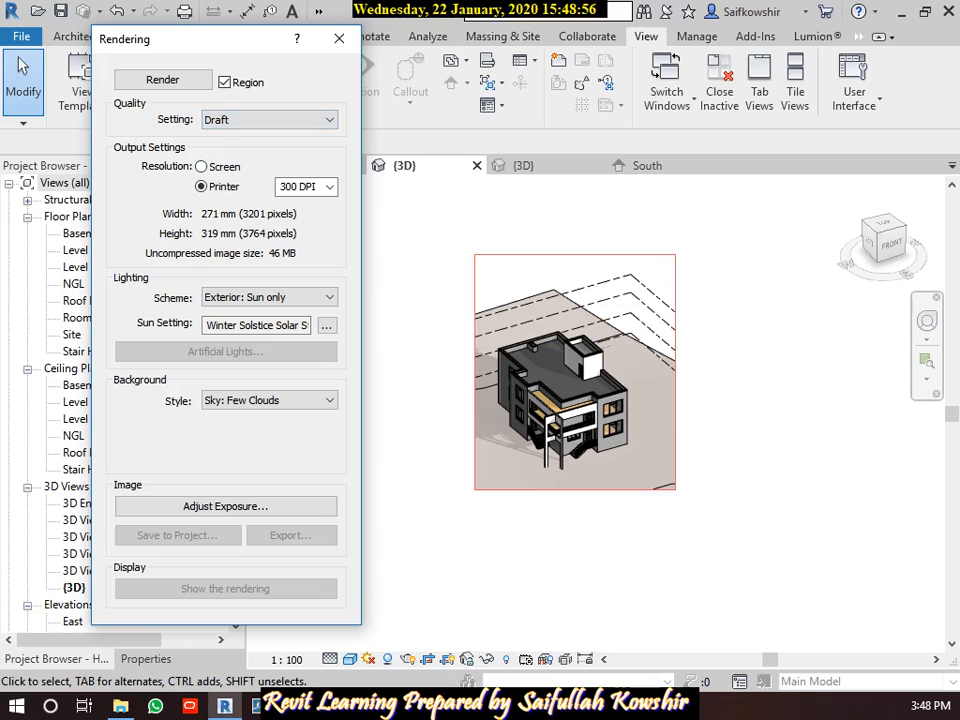
Step: Try the Custom (view specific) render quality, look through its Rendering Quality Settings, and accept them
{"action": "left_click", "coordinate": [269, 119]}
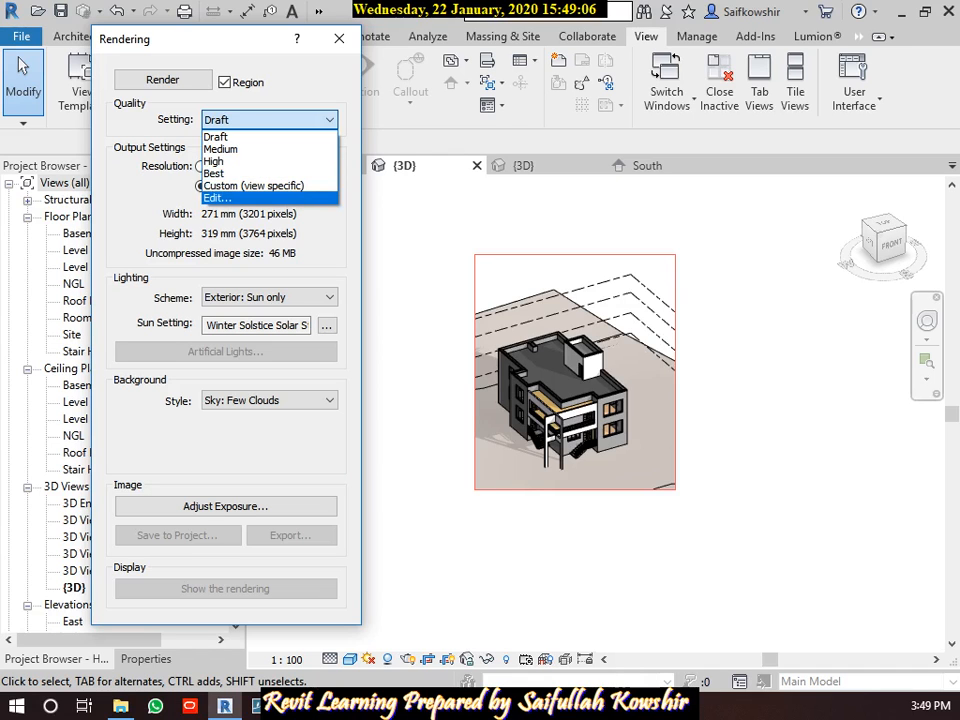
{"action": "left_click", "coordinate": [232, 186]}
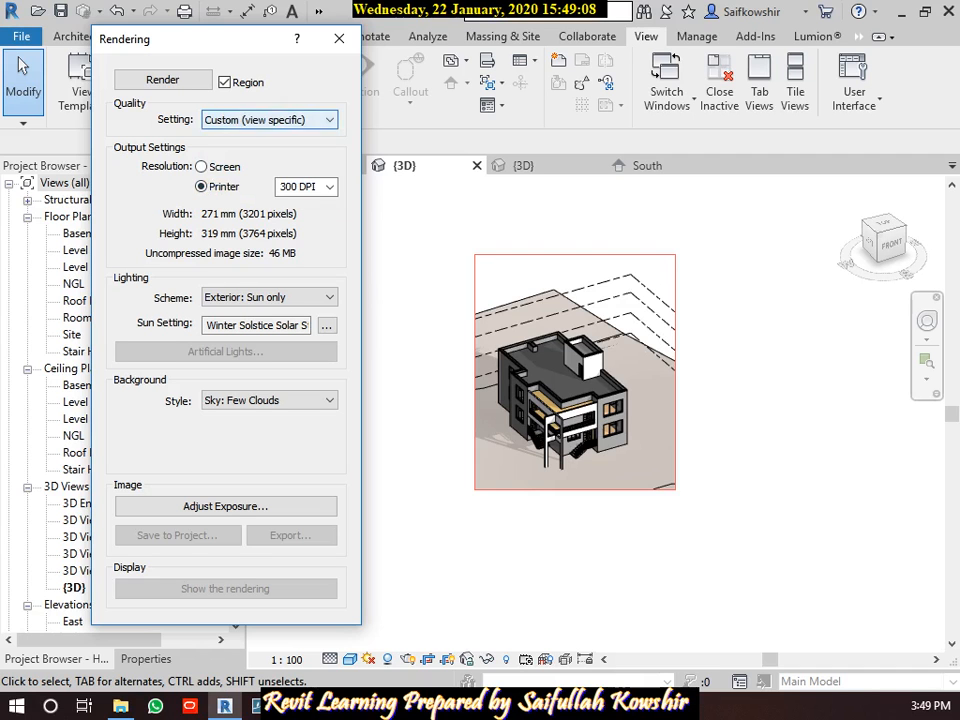
{"action": "left_click", "coordinate": [269, 119]}
{"action": "left_click", "coordinate": [232, 197]}
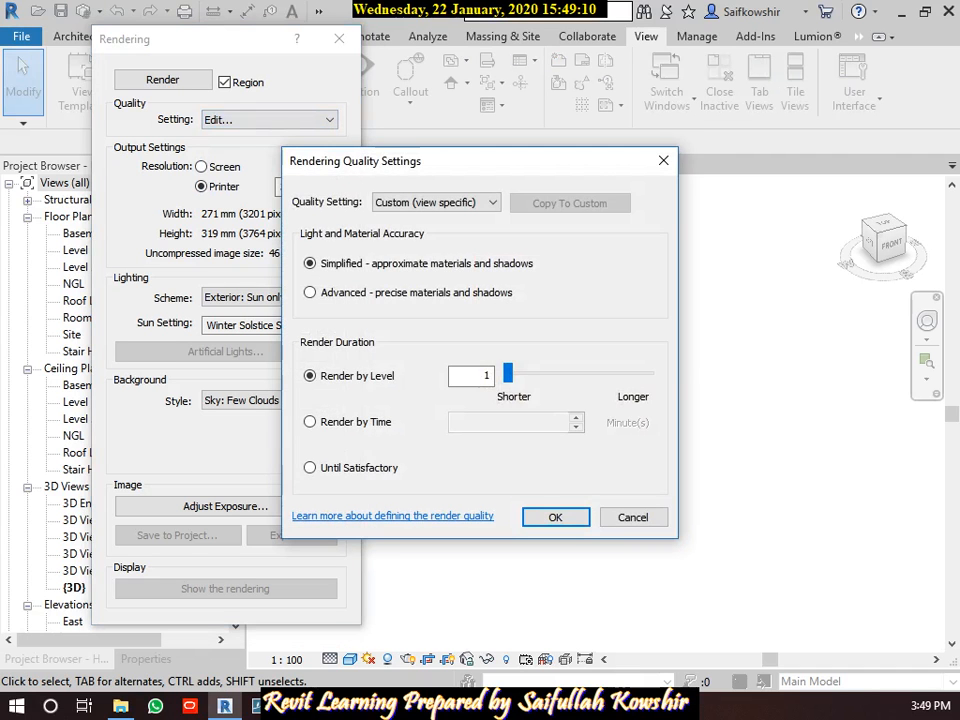
{"action": "left_click_drag", "start_coordinate": [432, 166], "coordinate": [590, 109]}
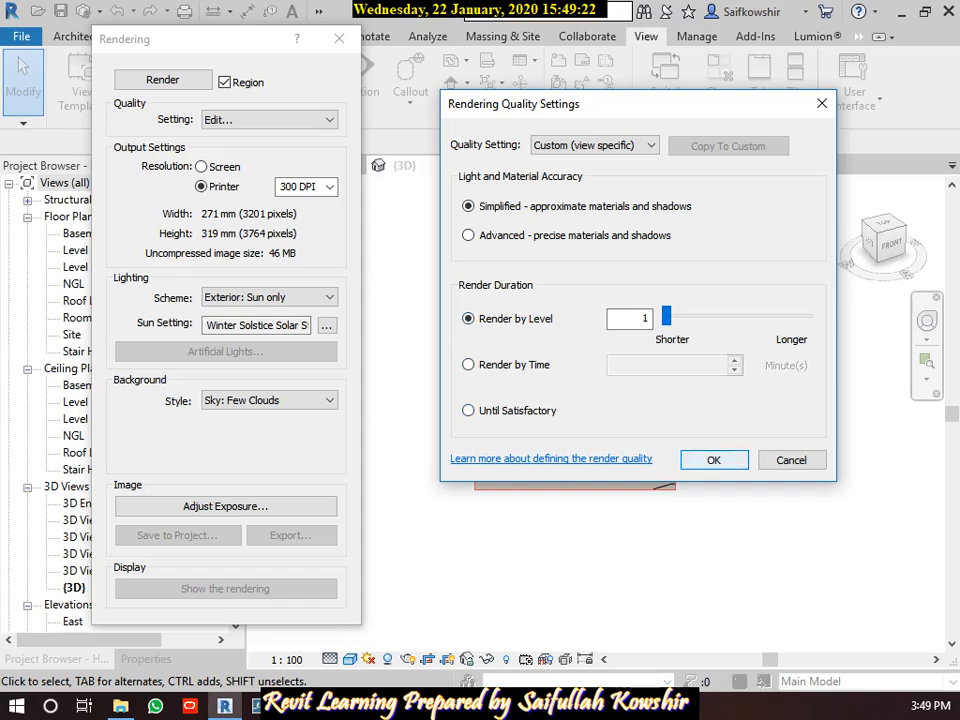
{"action": "key", "text": "Return"}
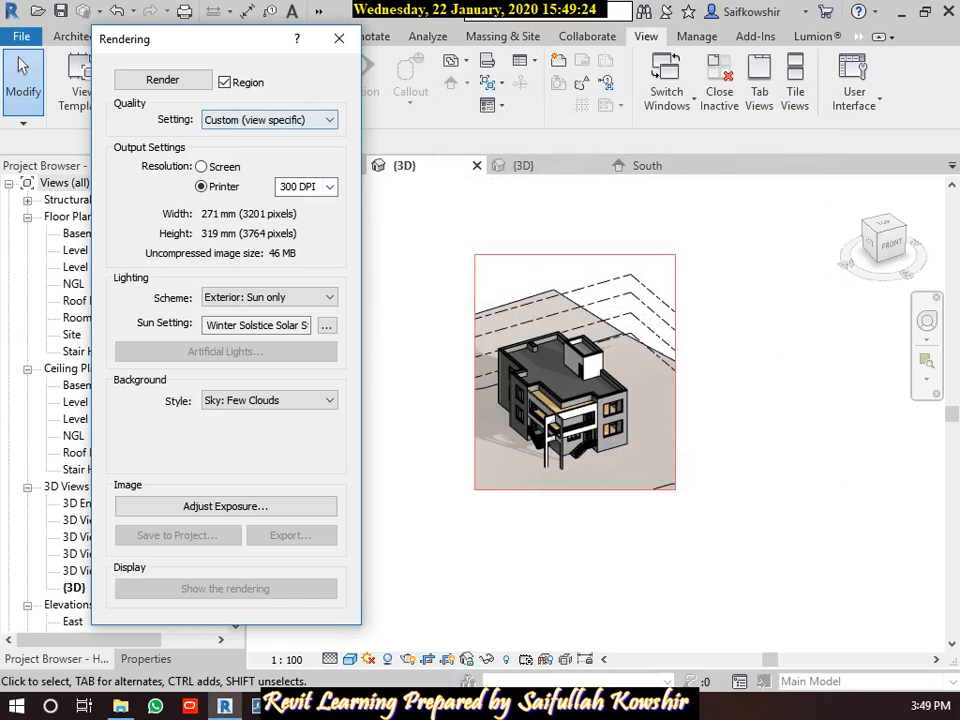
Step: Set the render quality to Medium, then try the Screen output resolution and switch back to Printer
{"action": "left_click", "coordinate": [268, 119]}
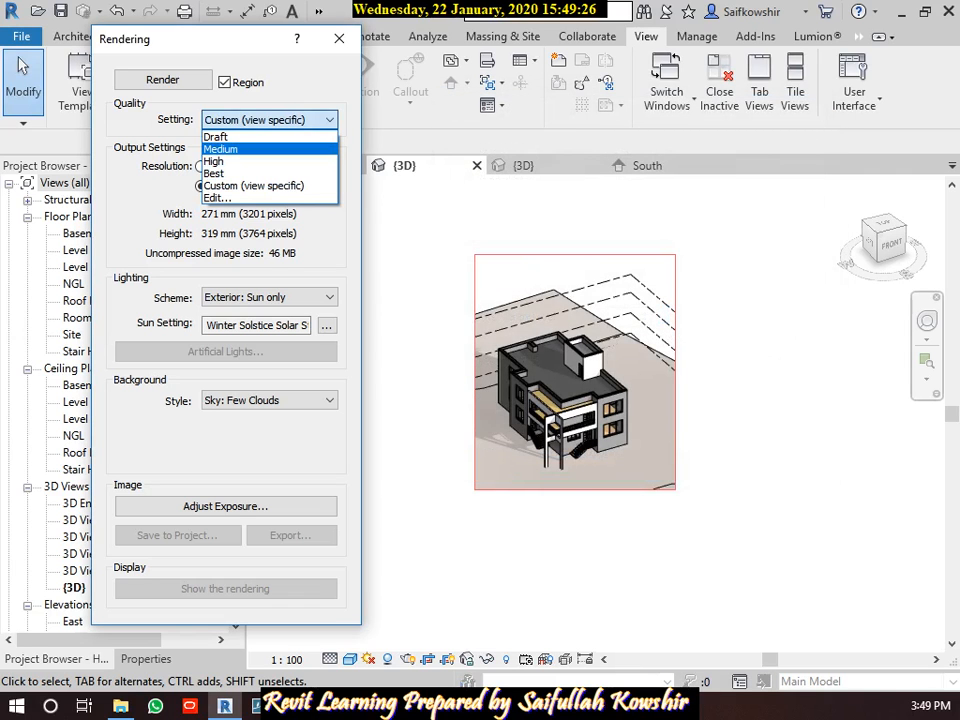
{"action": "left_click", "coordinate": [221, 149]}
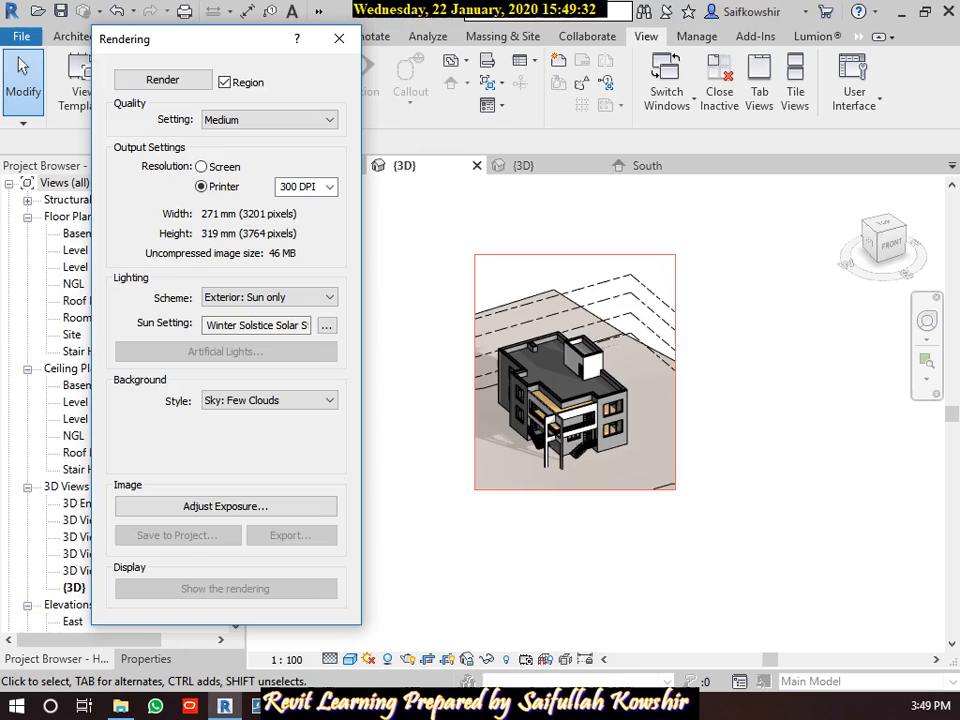
{"action": "left_click", "coordinate": [201, 167]}
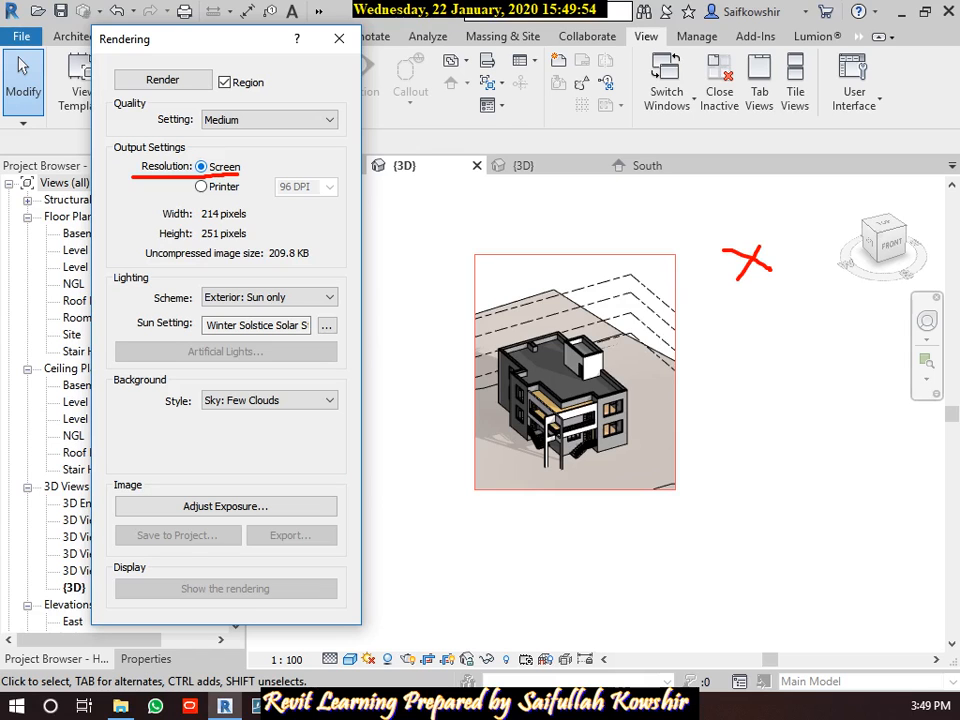
{"action": "key", "text": "Escape"}
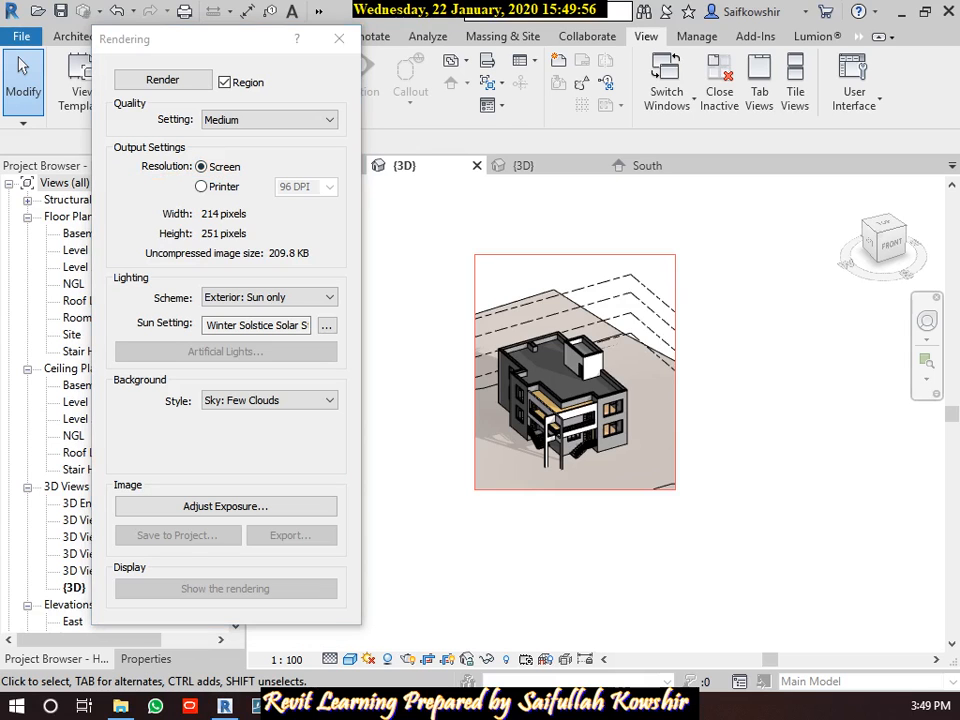
{"action": "left_click", "coordinate": [202, 187]}
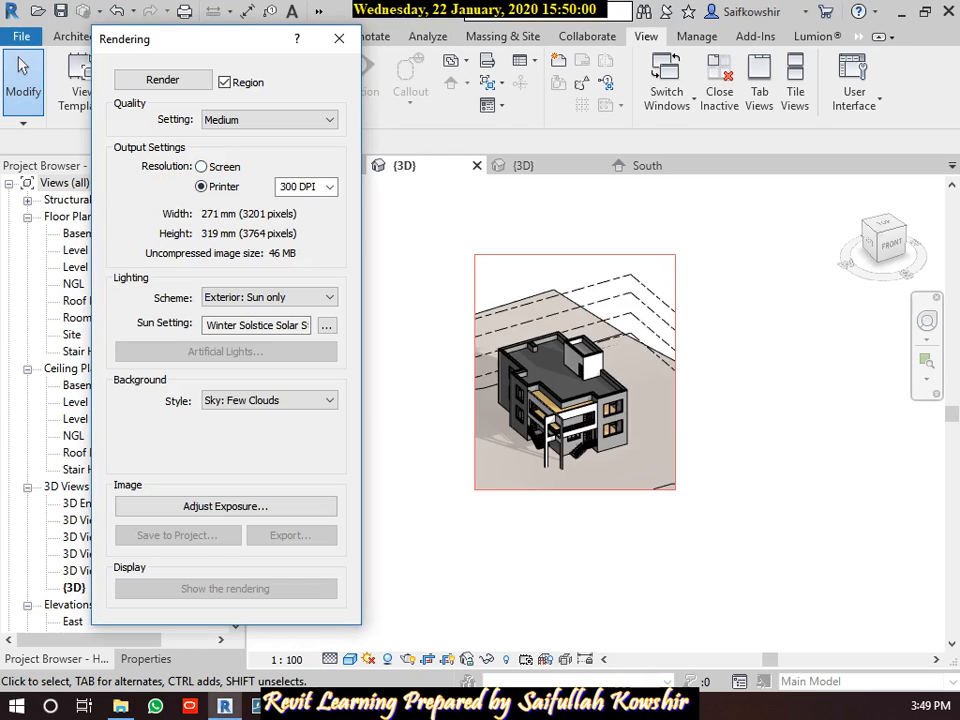
Step: Try printer resolutions of 150, 300 and 600 DPI for the rendered output
{"action": "left_click", "coordinate": [305, 186]}
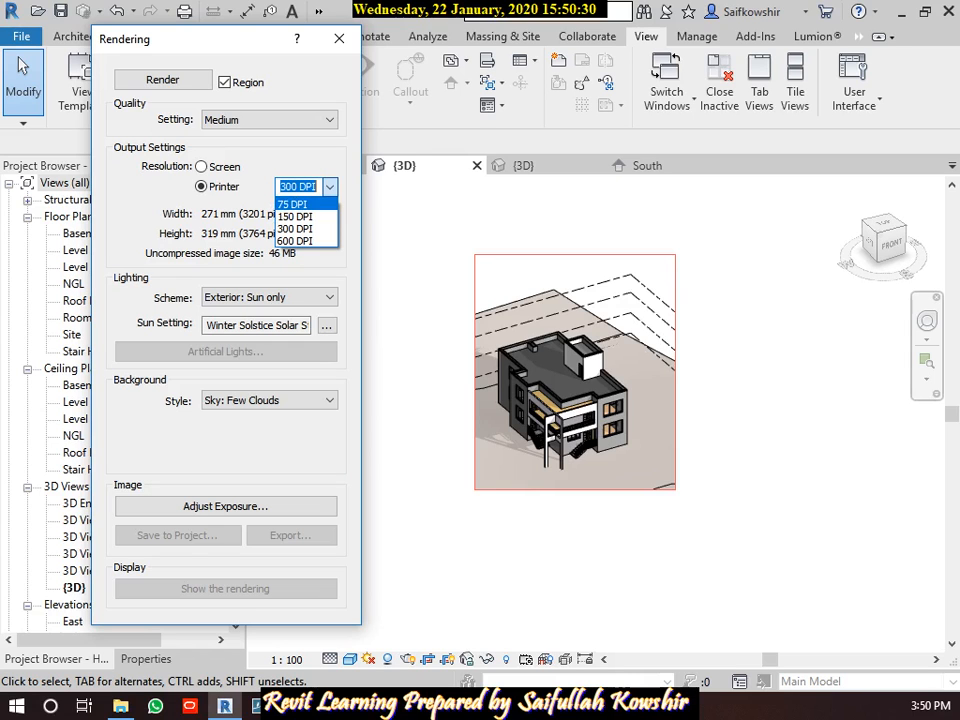
{"action": "key", "text": "Down"}
{"action": "key", "text": "Down"}
{"action": "key", "text": "Down"}
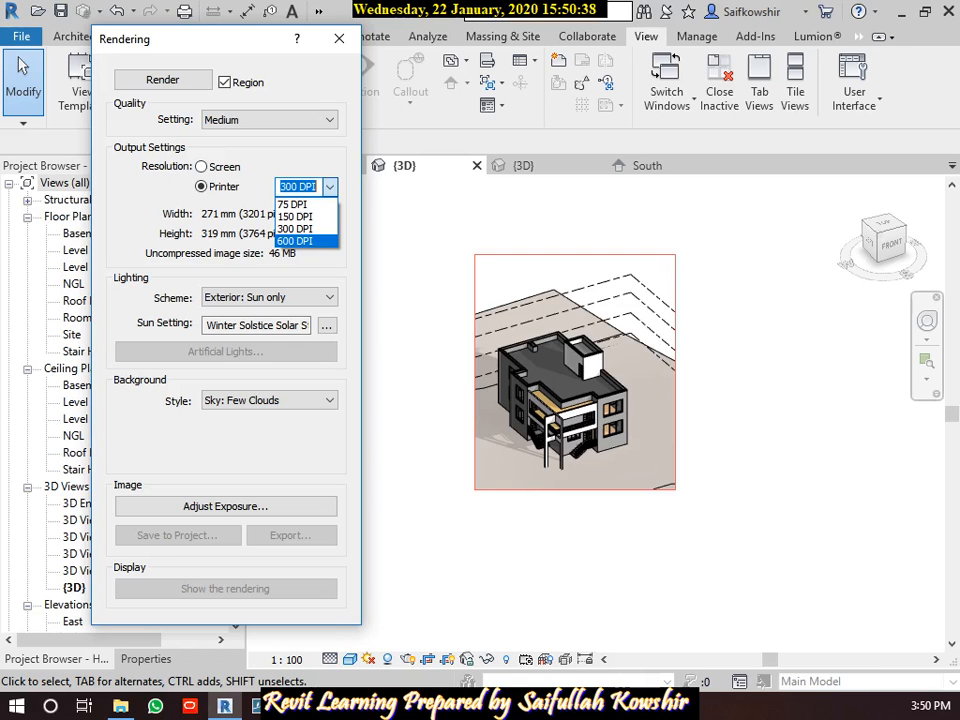
{"action": "left_click", "coordinate": [296, 229]}
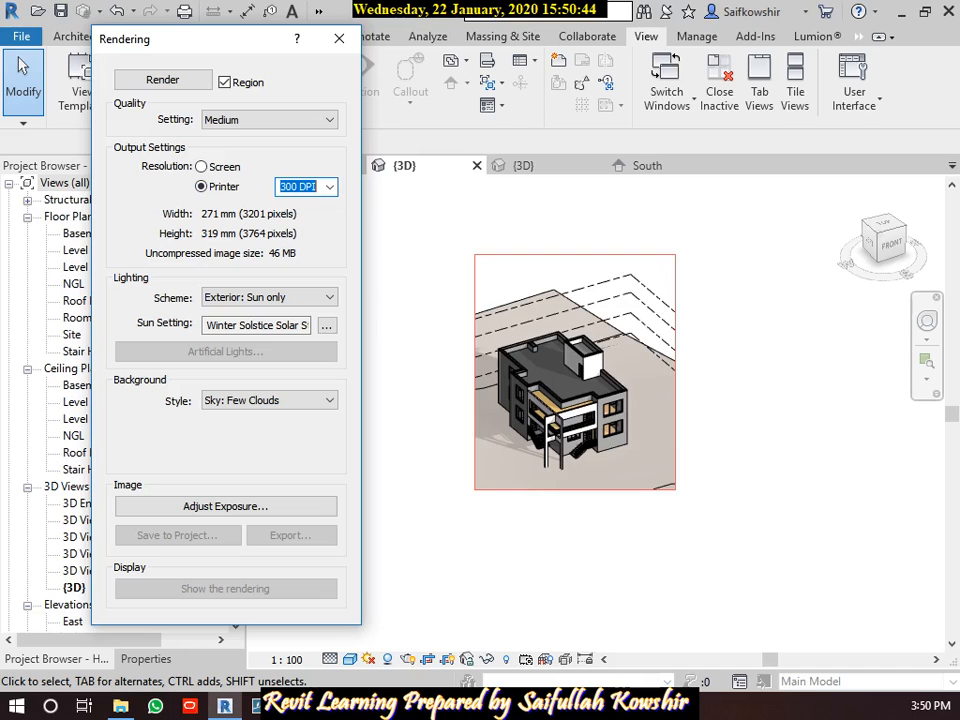
{"action": "left_click", "coordinate": [329, 186]}
{"action": "left_click", "coordinate": [300, 215]}
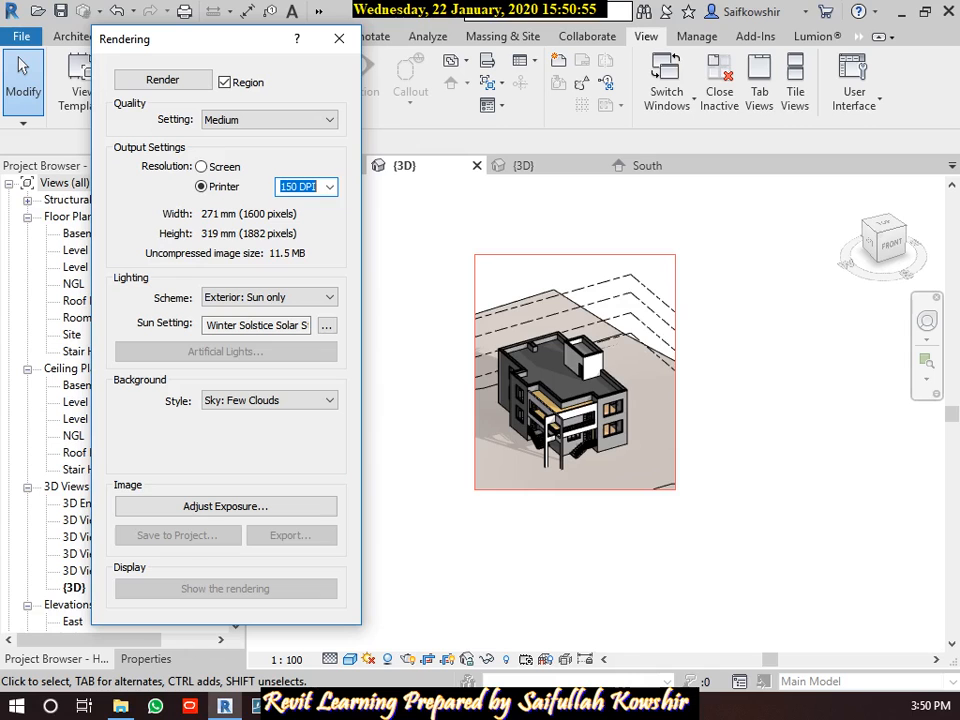
{"action": "left_click", "coordinate": [330, 186]}
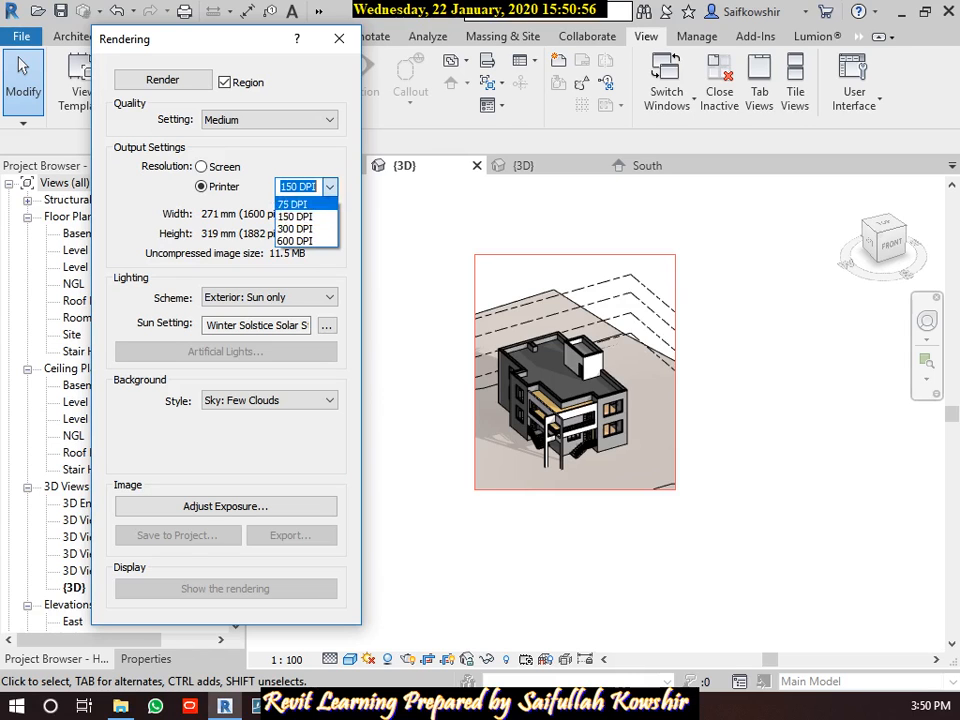
{"action": "left_click", "coordinate": [306, 227]}
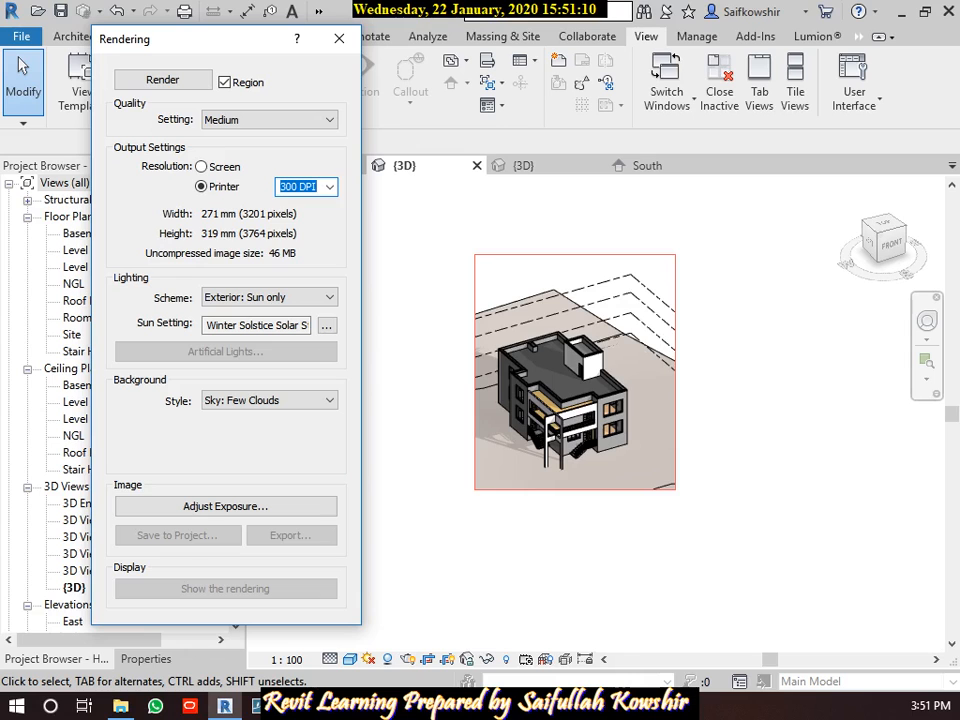
{"action": "key", "text": "alt+Down"}
{"action": "key", "text": "Down"}
{"action": "key", "text": "Return"}
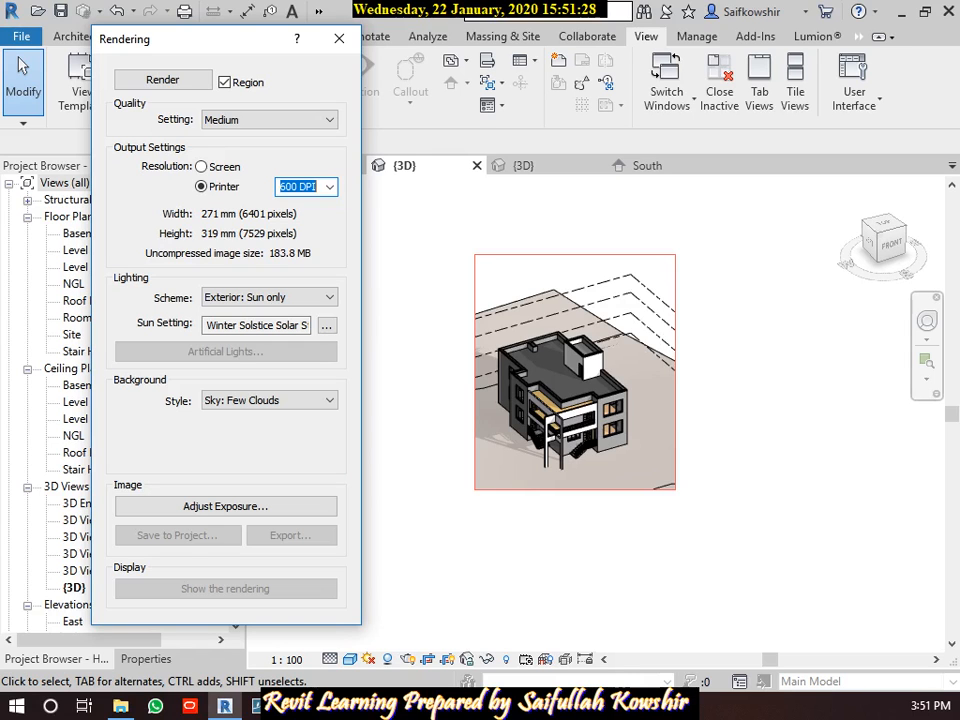
Step: Set the rendering's printer resolution to 75 DPI
{"action": "key", "text": "alt+Down"}
{"action": "key", "text": "Up"}
{"action": "key", "text": "Up"}
{"action": "key", "text": "Up"}
{"action": "key", "text": "Return"}
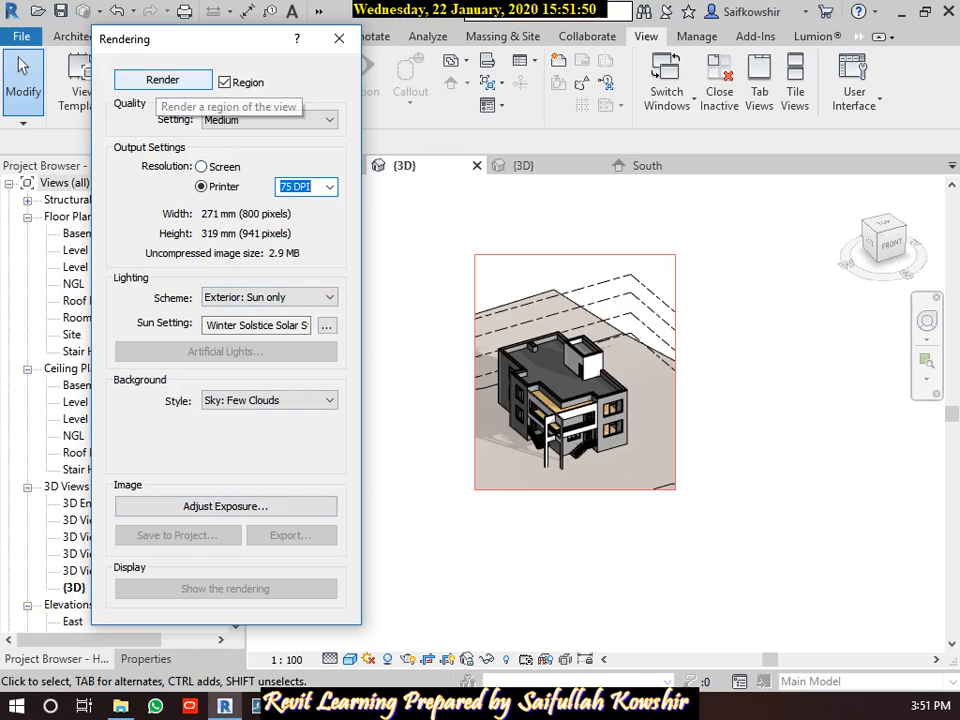
Step: Render the region around the house with the current settings and let the rendering finish
{"action": "left_click", "coordinate": [162, 79]}
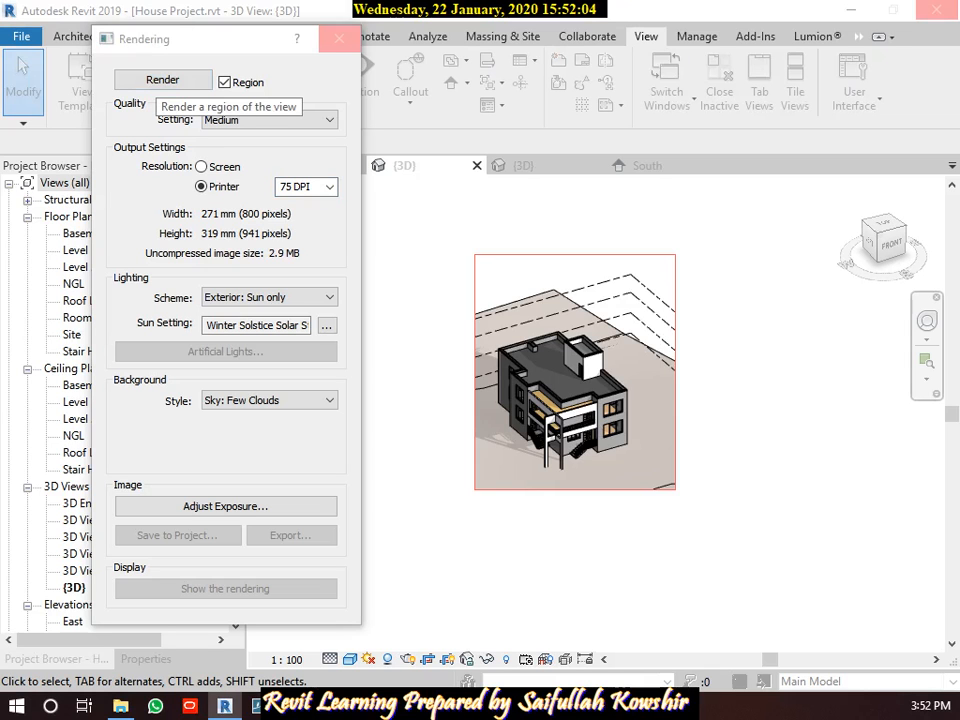
{"action": "left_click", "coordinate": [162, 79]}
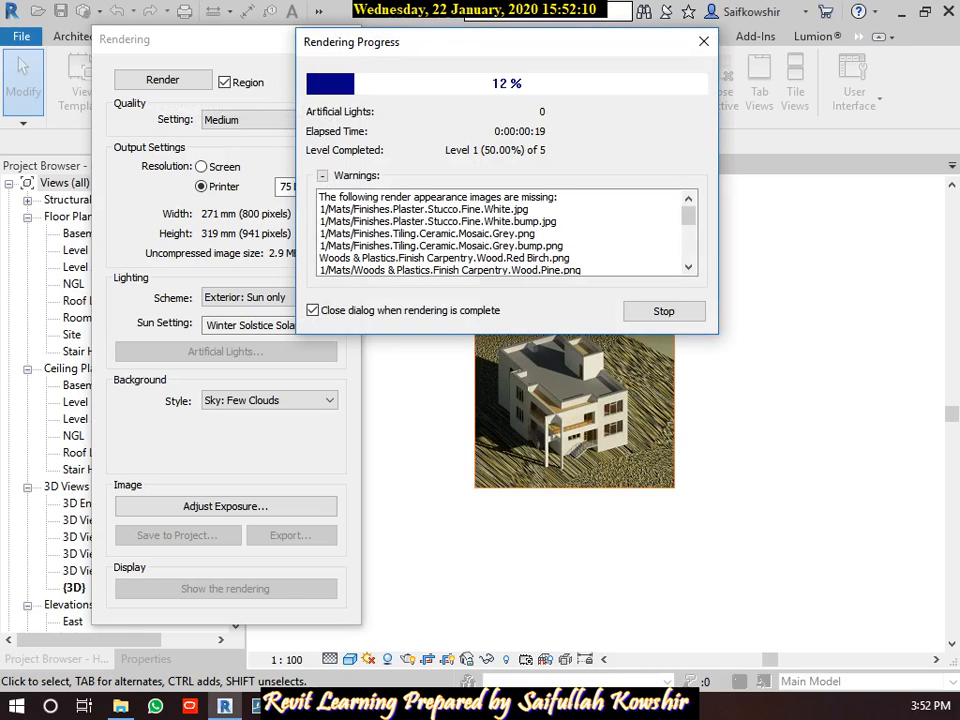
{"action": "left_click_drag", "start_coordinate": [578, 45], "coordinate": [489, 34]}
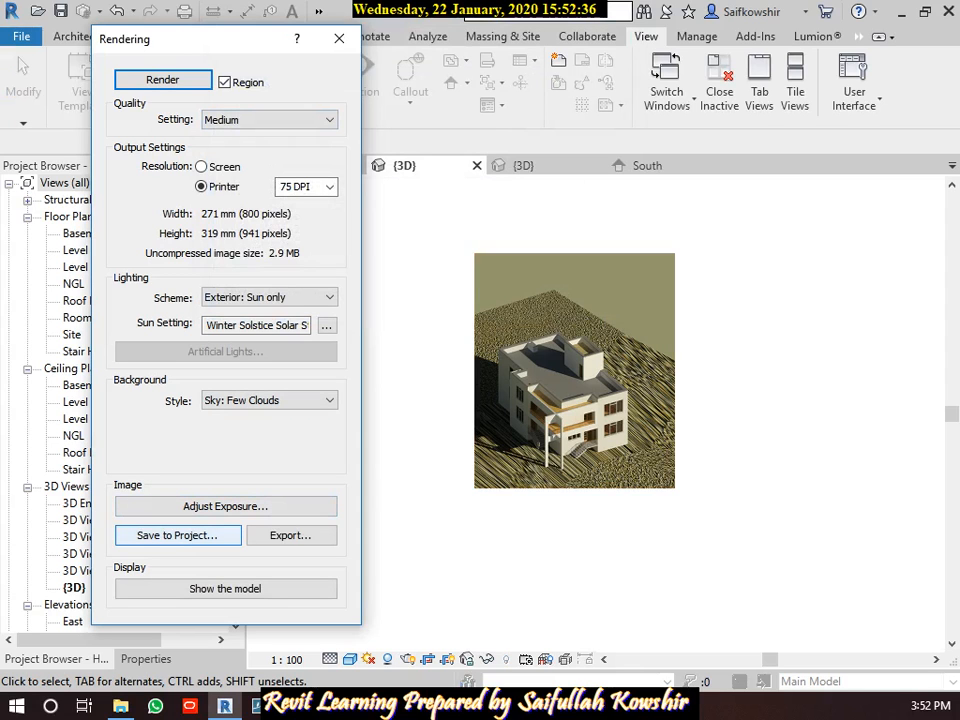
Step: Save the rendered image to the project under the name 3D Shot
{"action": "left_click", "coordinate": [177, 535]}
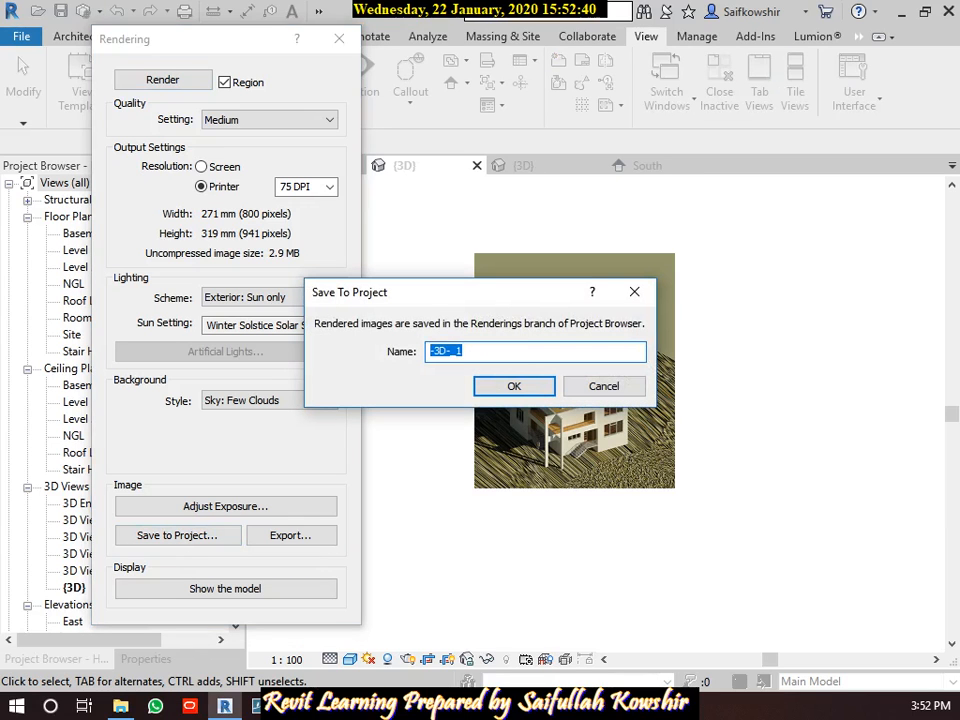
{"action": "type", "text": "3 Shot"}
{"action": "left_click", "coordinate": [436, 351]}
{"action": "type", "text": "D"}
{"action": "key", "text": "Return"}
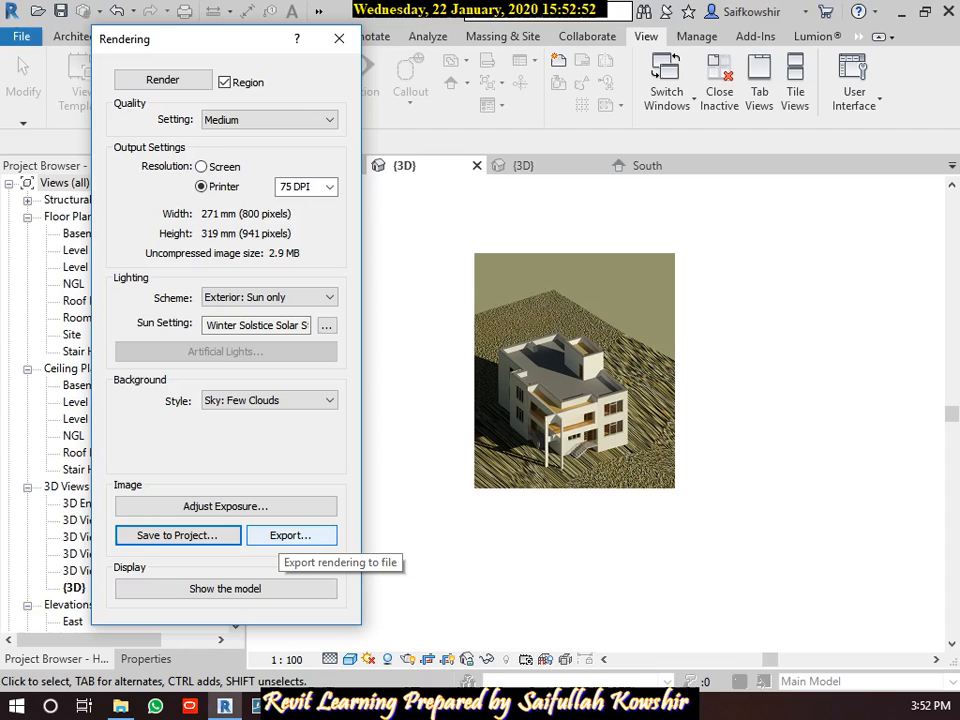
Step: Export the rendering to the Desktop as a JPEG file named 3D Shot
{"action": "left_click", "coordinate": [290, 535]}
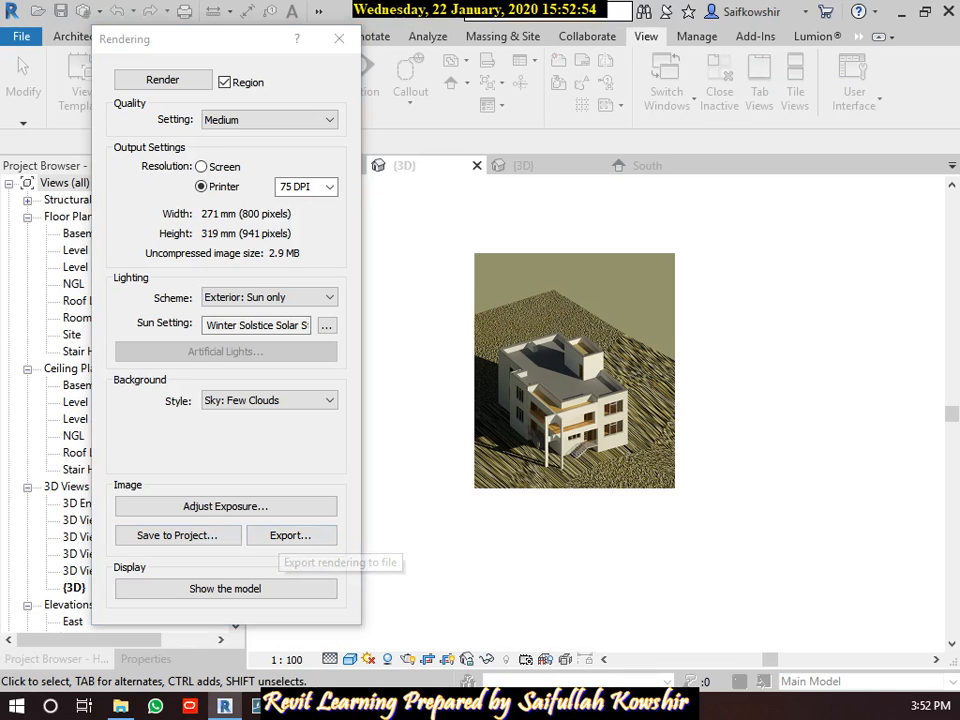
{"action": "left_click_drag", "start_coordinate": [959, 12], "coordinate": [507, 90]}
{"action": "left_click", "coordinate": [266, 440]}
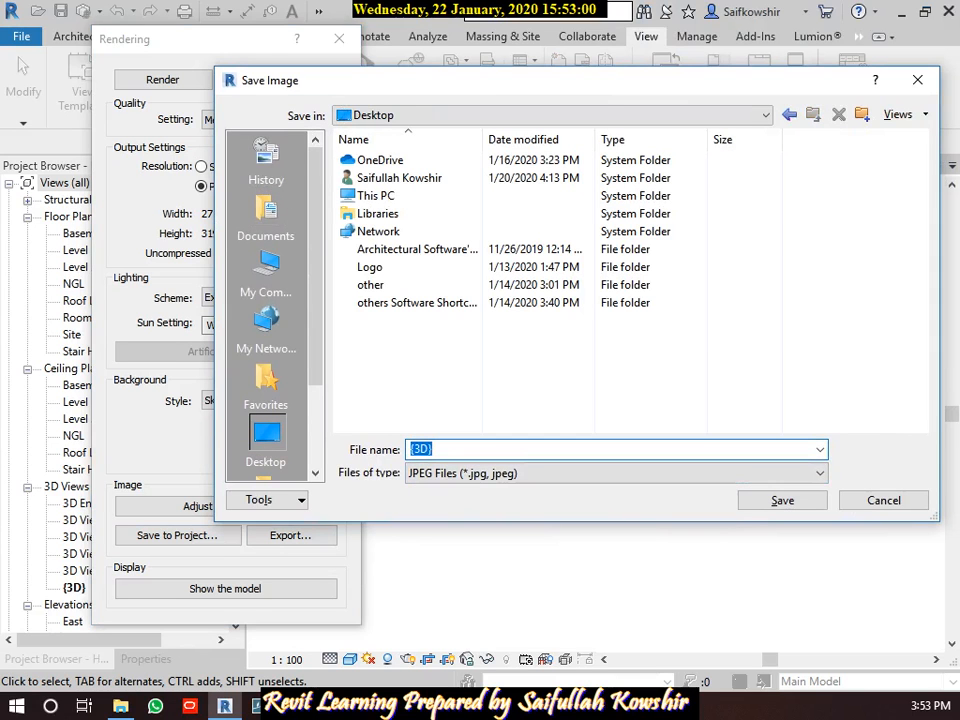
{"action": "type", "text": "3D Shot"}
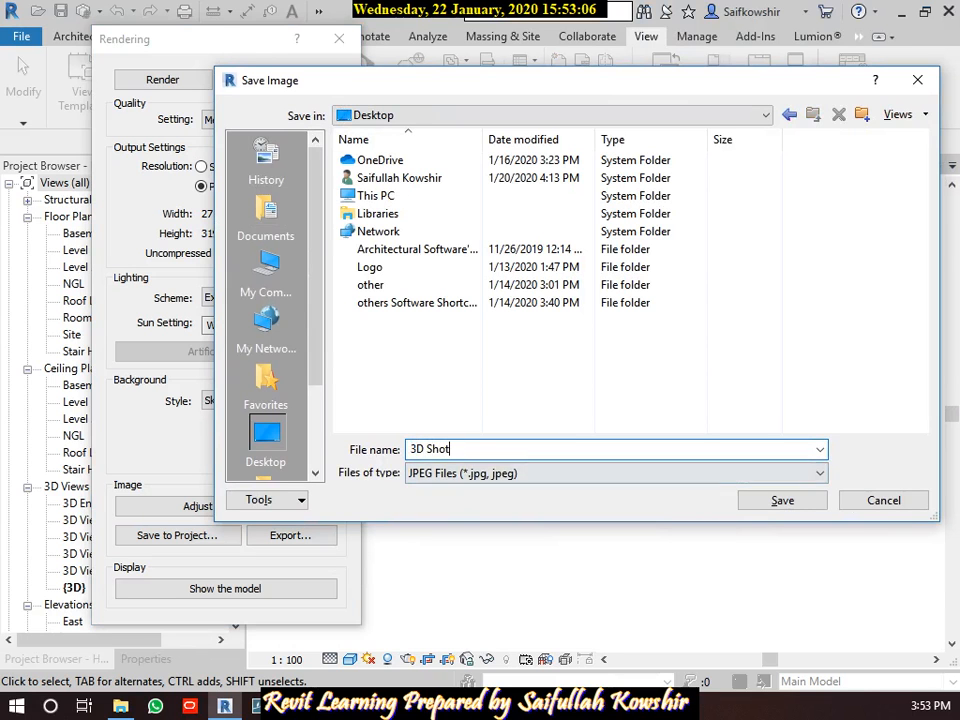
{"action": "key", "text": "Return"}
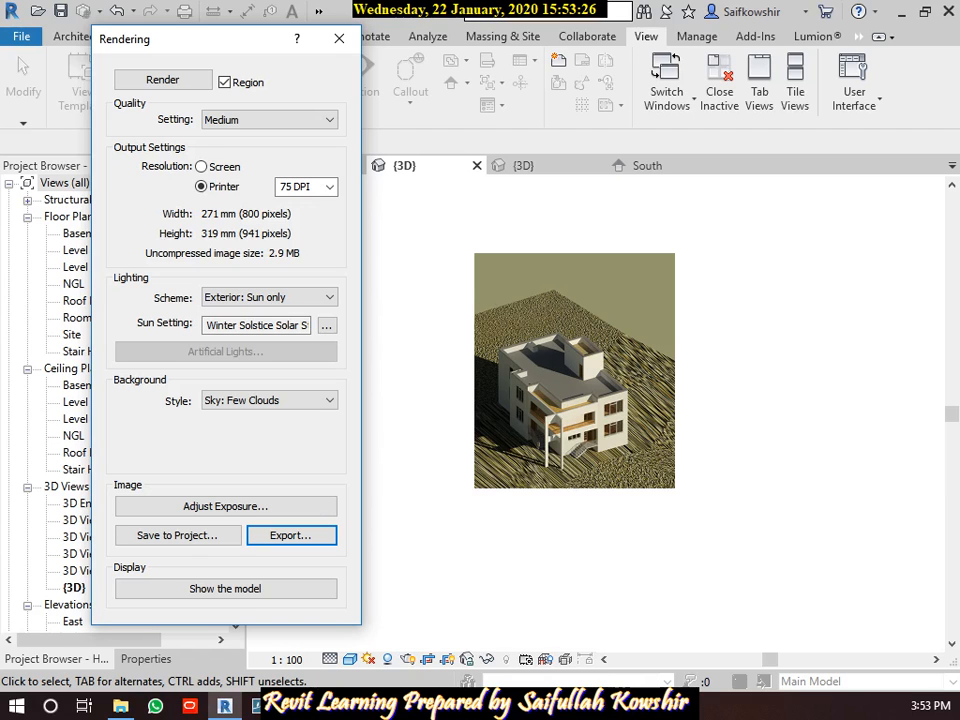
Step: Apply a trial exposure value of 8.85 to the rendering, then set and apply an exposure value of 13.80
{"action": "left_click", "coordinate": [225, 506]}
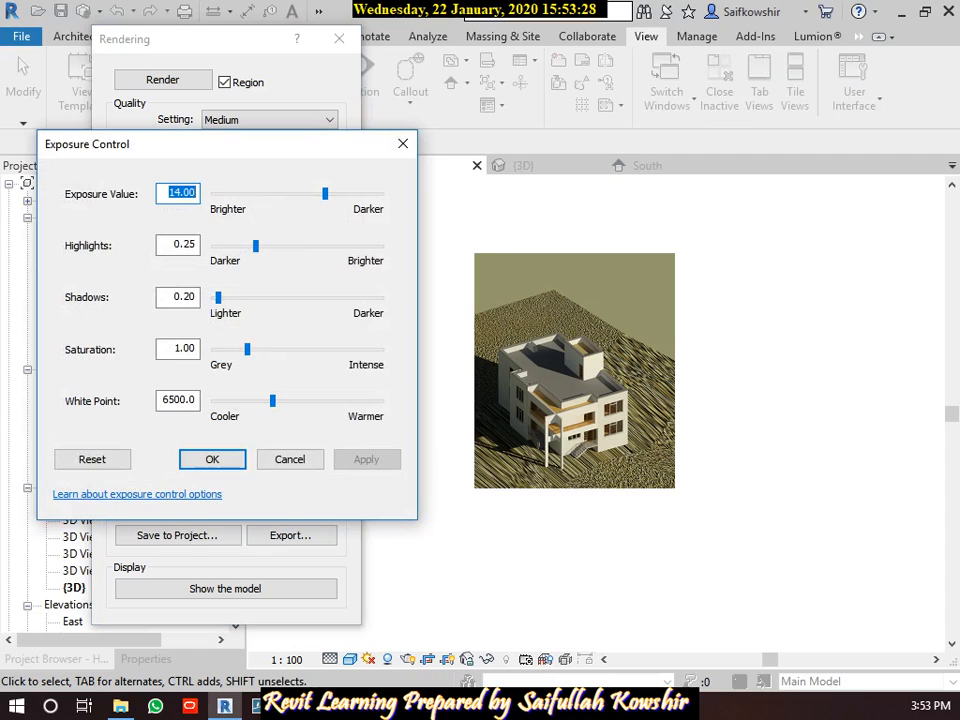
{"action": "left_click_drag", "start_coordinate": [222, 144], "coordinate": [309, 14]}
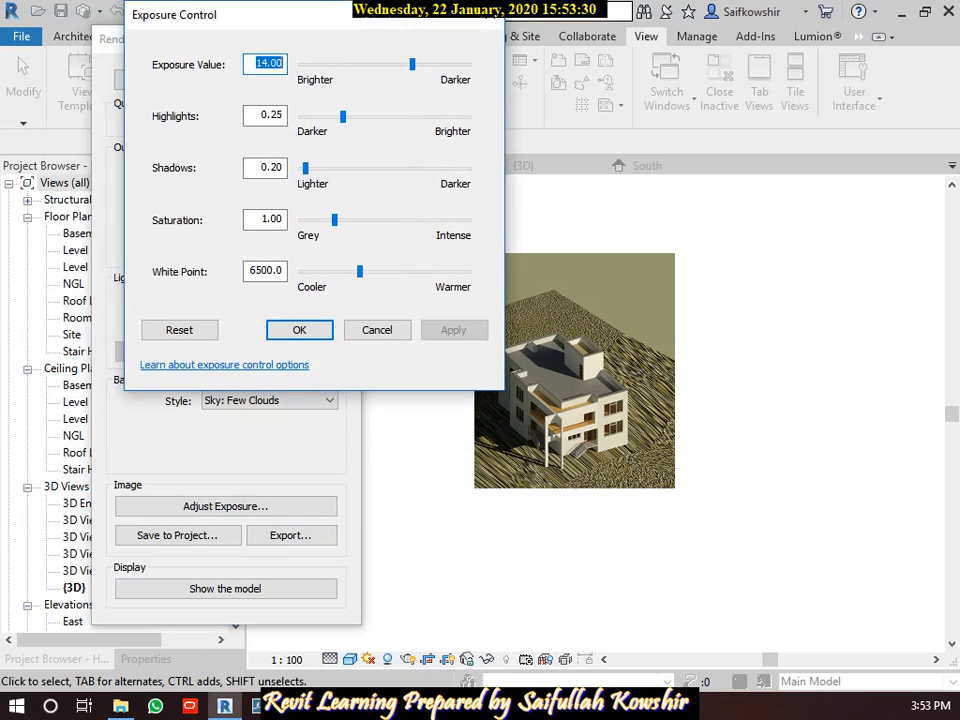
{"action": "left_click_drag", "start_coordinate": [412, 64], "coordinate": [371, 64]}
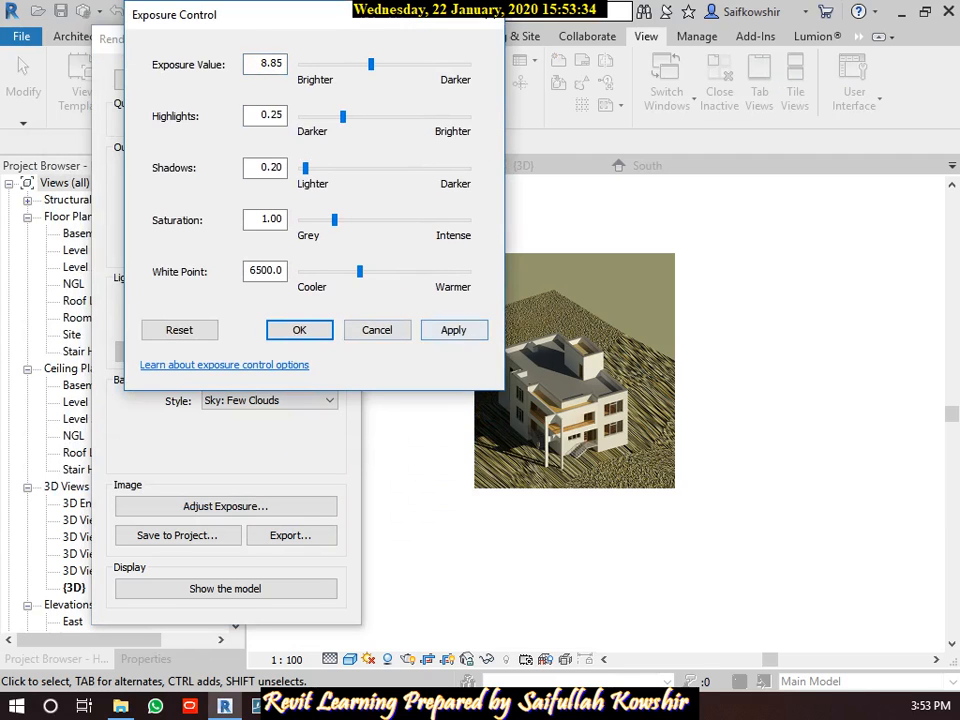
{"action": "left_click", "coordinate": [453, 330]}
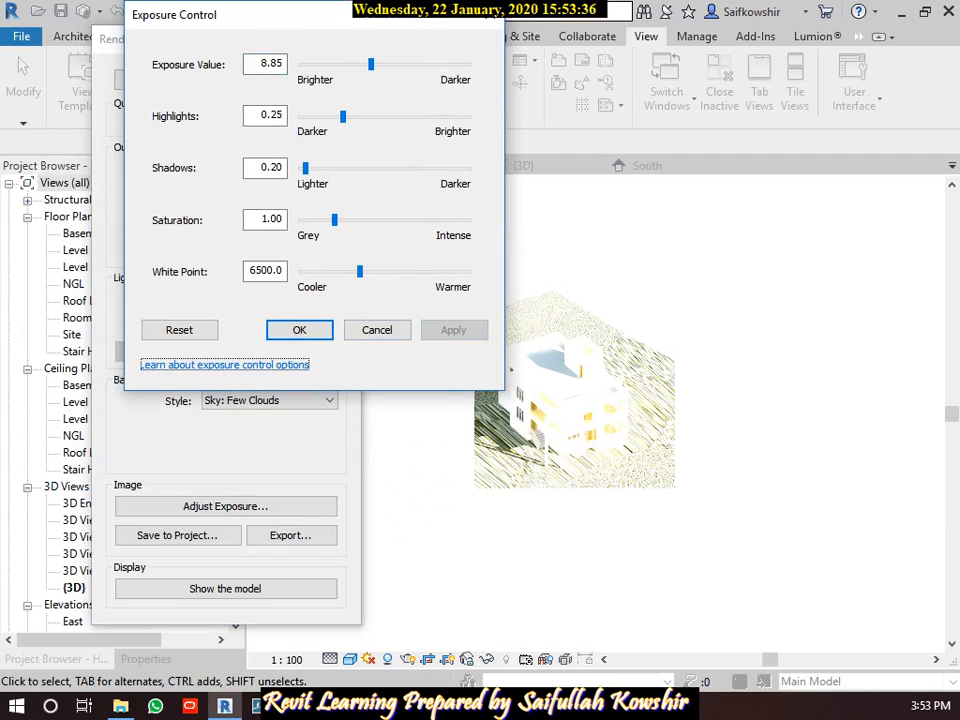
{"action": "left_click_drag", "start_coordinate": [371, 64], "coordinate": [410, 64]}
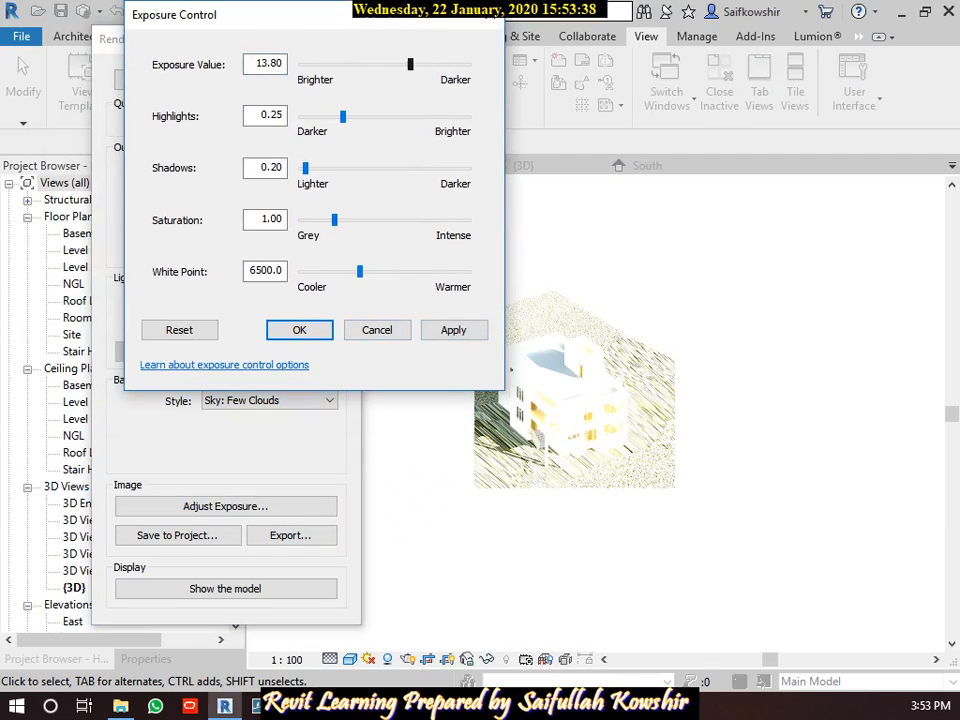
{"action": "left_click", "coordinate": [453, 330]}
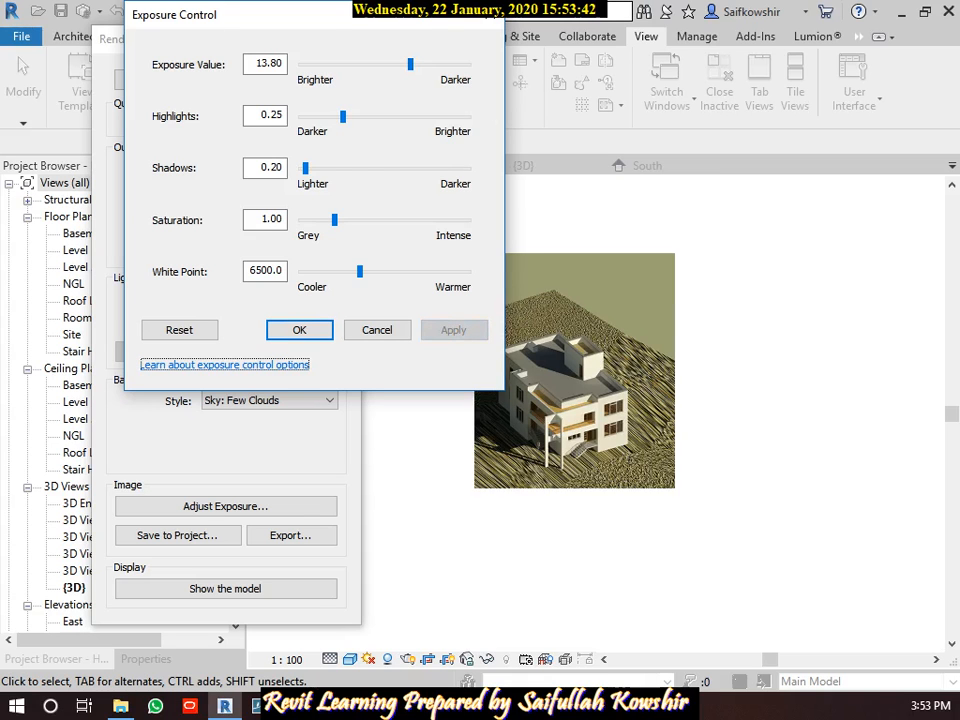
Step: Set the rendering's highlights to 0.31 and shadows to 1.20, and accept the exposure adjustments
{"action": "left_click_drag", "start_coordinate": [343, 117], "coordinate": [352, 117]}
{"action": "left_click", "coordinate": [453, 330]}
{"action": "left_click_drag", "start_coordinate": [305, 168], "coordinate": [347, 168]}
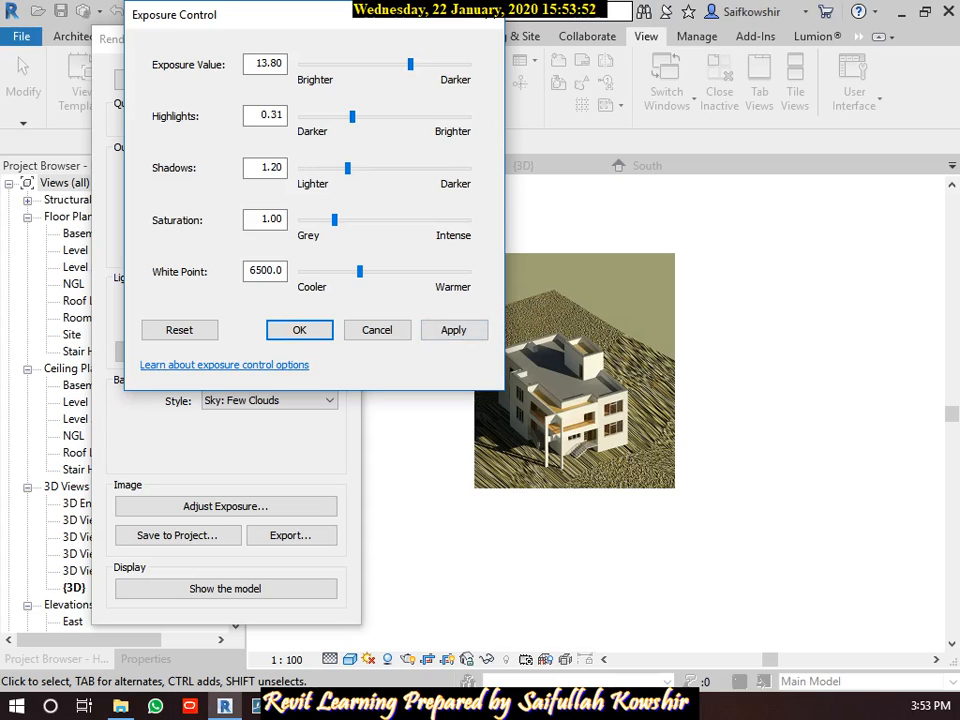
{"action": "left_click", "coordinate": [454, 330]}
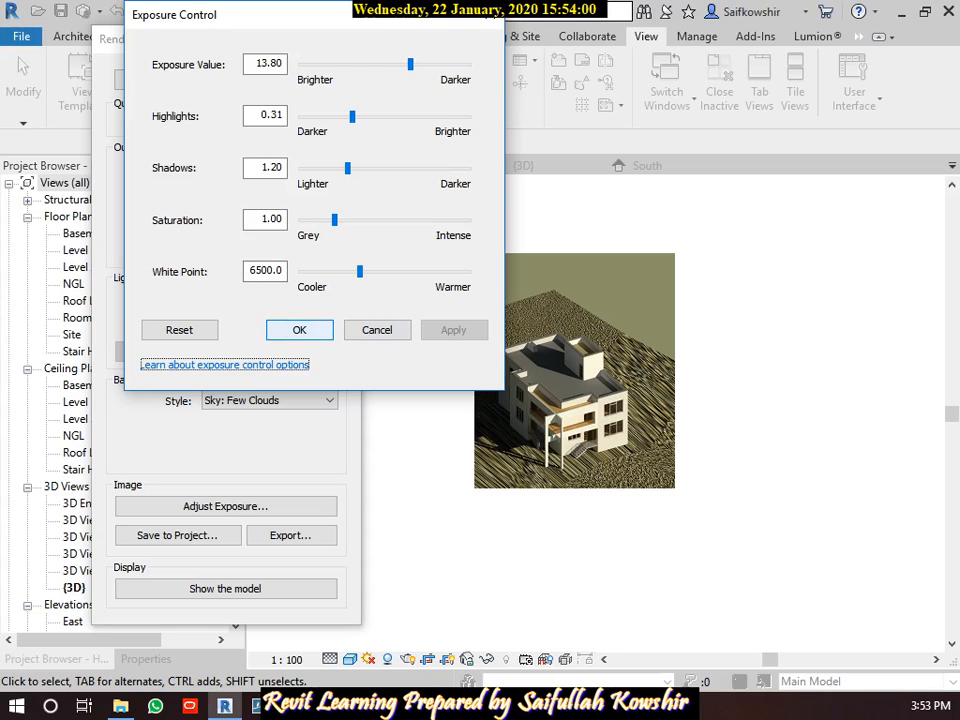
{"action": "key", "text": "Return"}
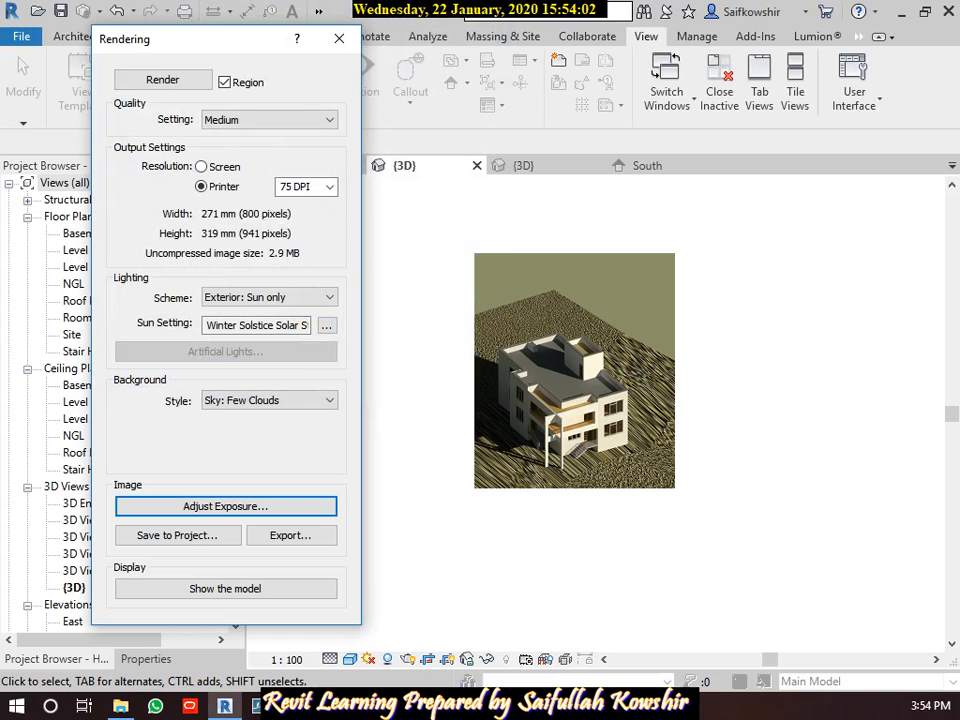